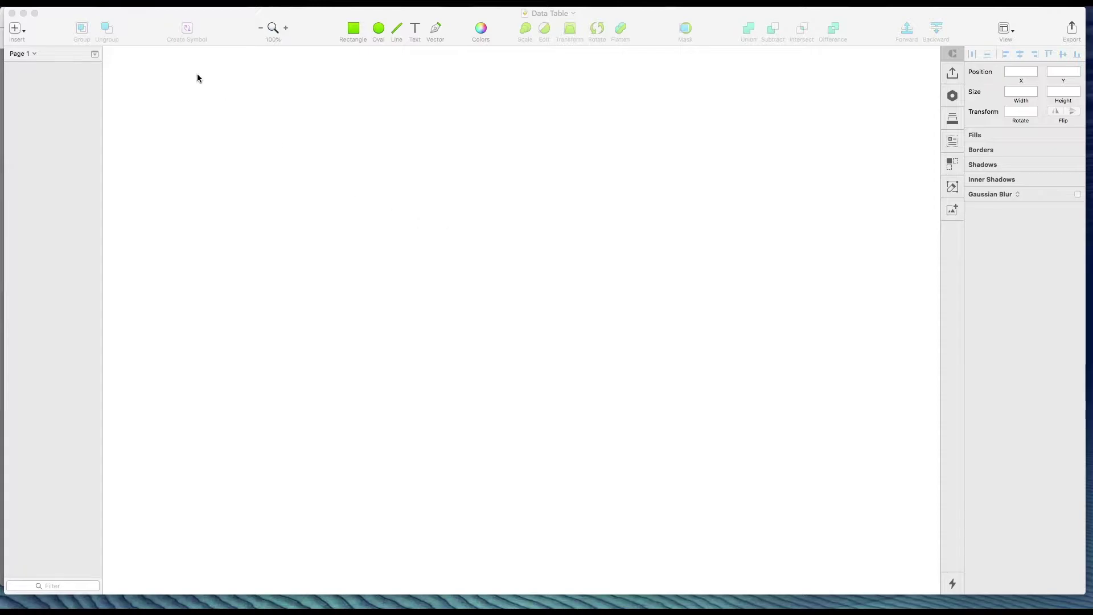
- Insert the Table > Header symbol near the top of the canvas
click(16, 28)
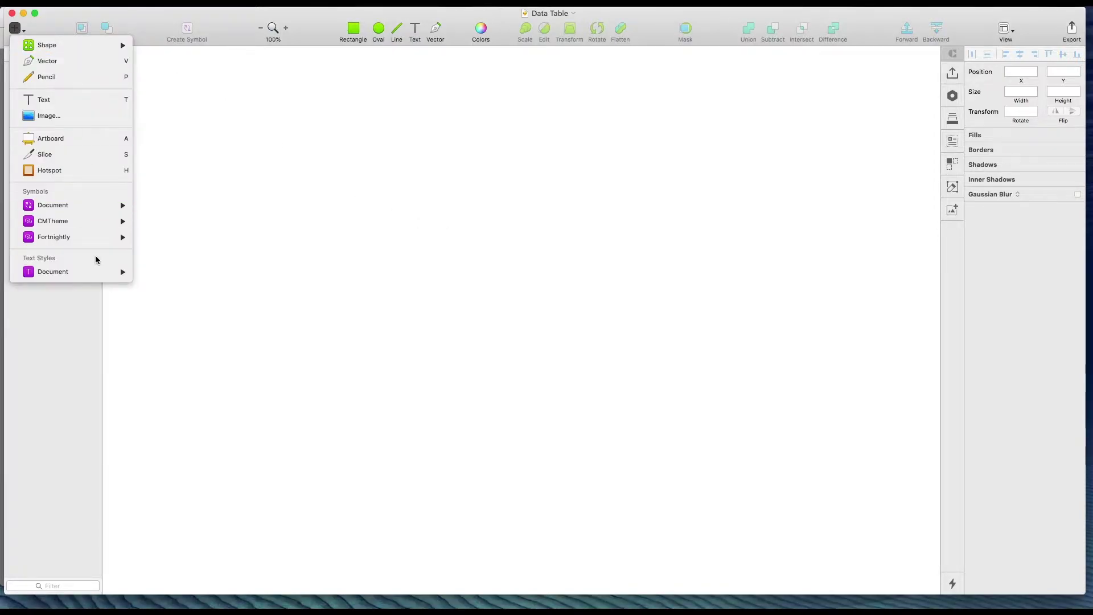
mouse_move(97, 205)
mouse_move(200, 220)
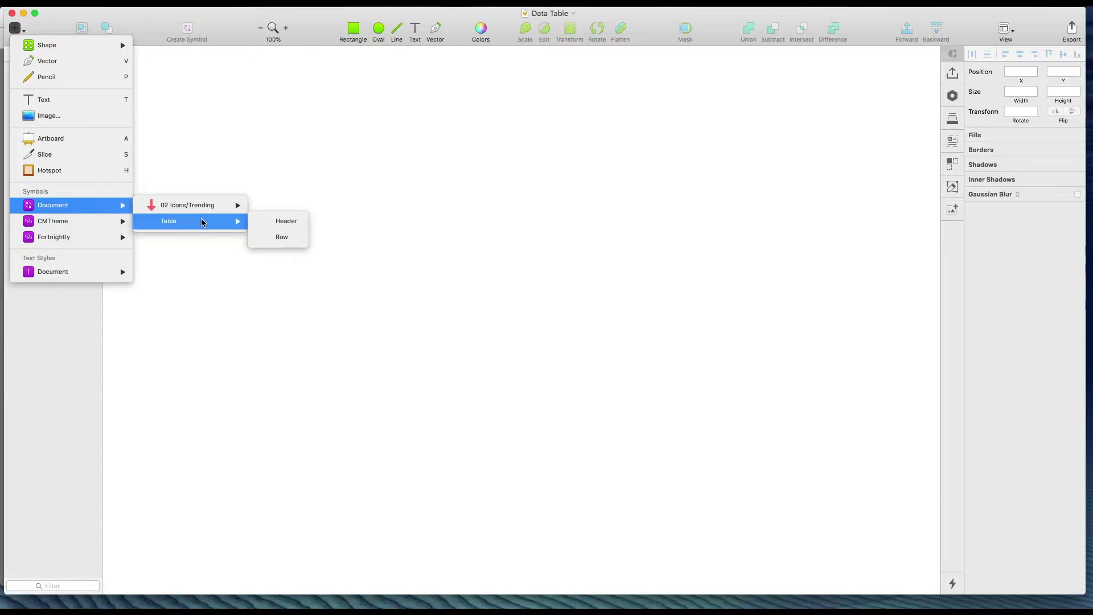
click(279, 226)
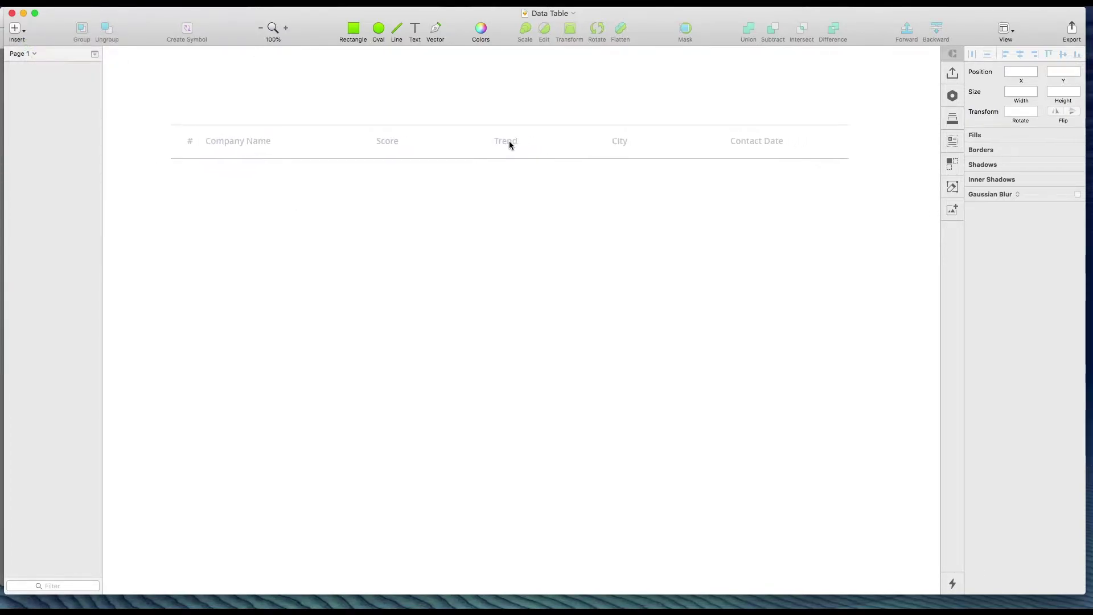
click(509, 141)
- Insert the Table > Row symbol and align it directly under the header
click(15, 28)
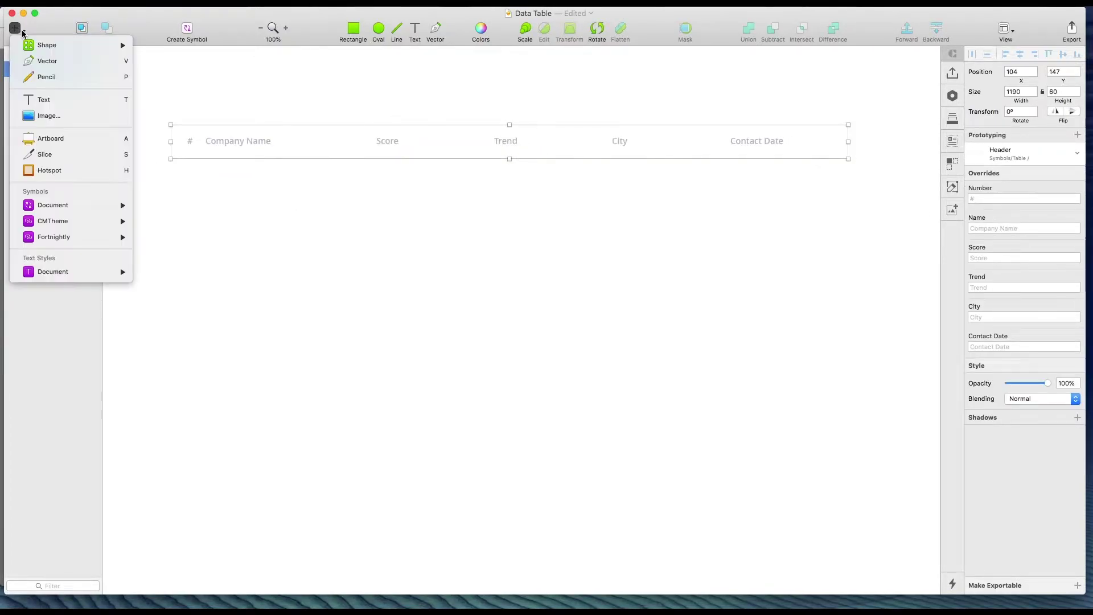
mouse_move(91, 207)
mouse_move(182, 222)
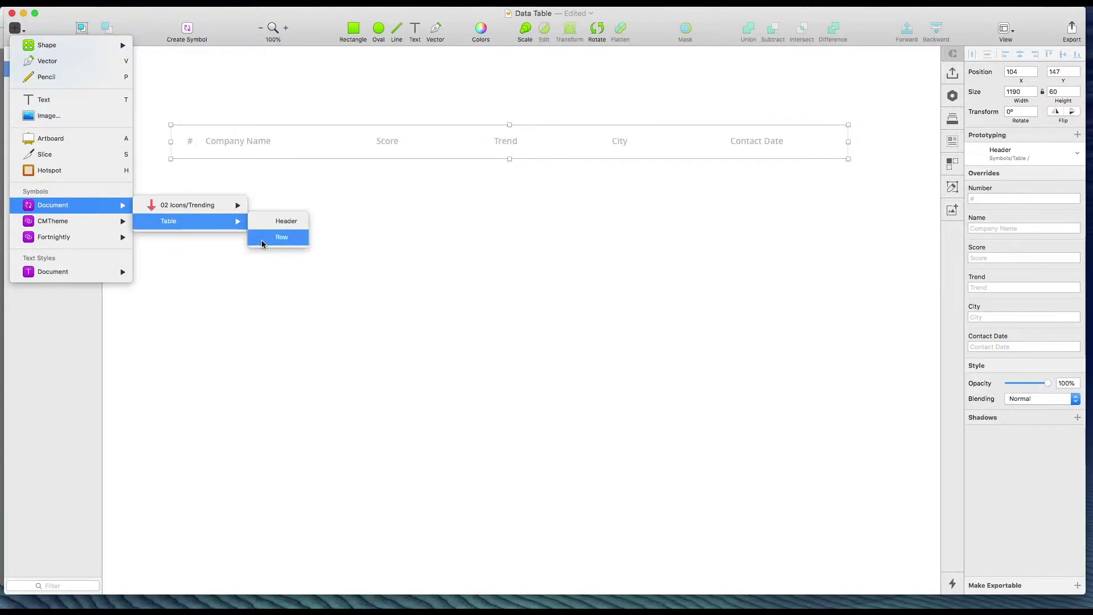
click(276, 244)
click(598, 225)
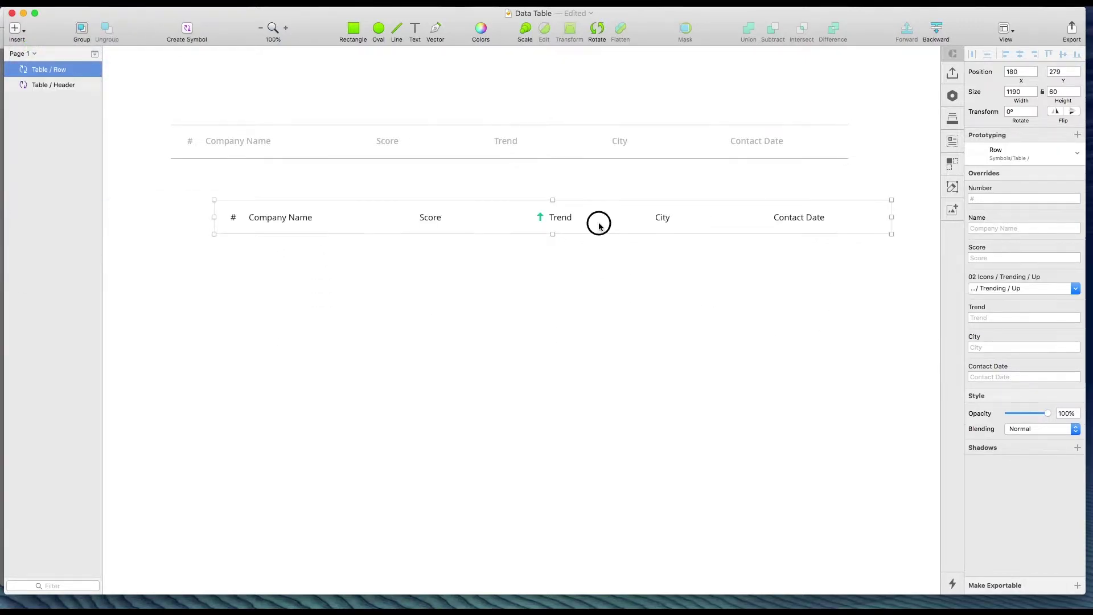
drag(599, 225, 560, 183)
click(549, 254)
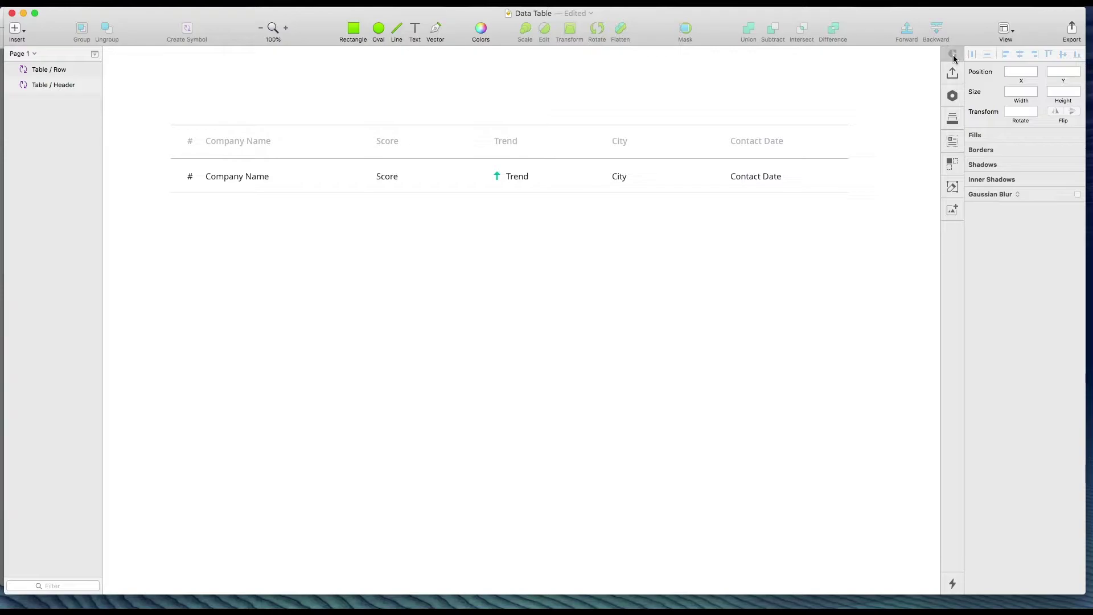
key(super+Tab)
key(super+Tab)
key(super+Tab)
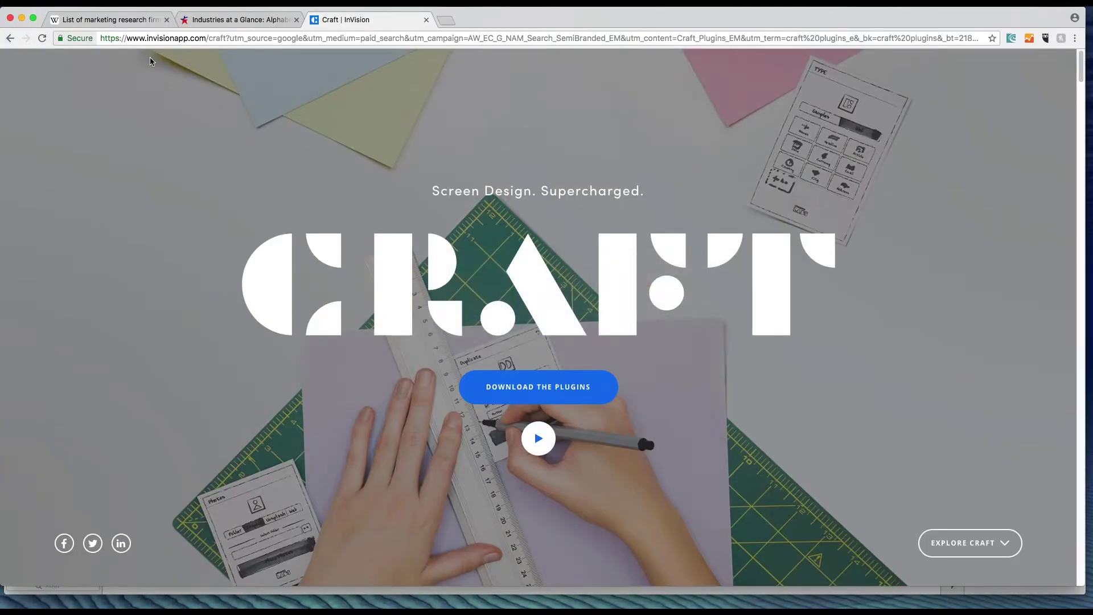
drag(103, 39, 226, 39)
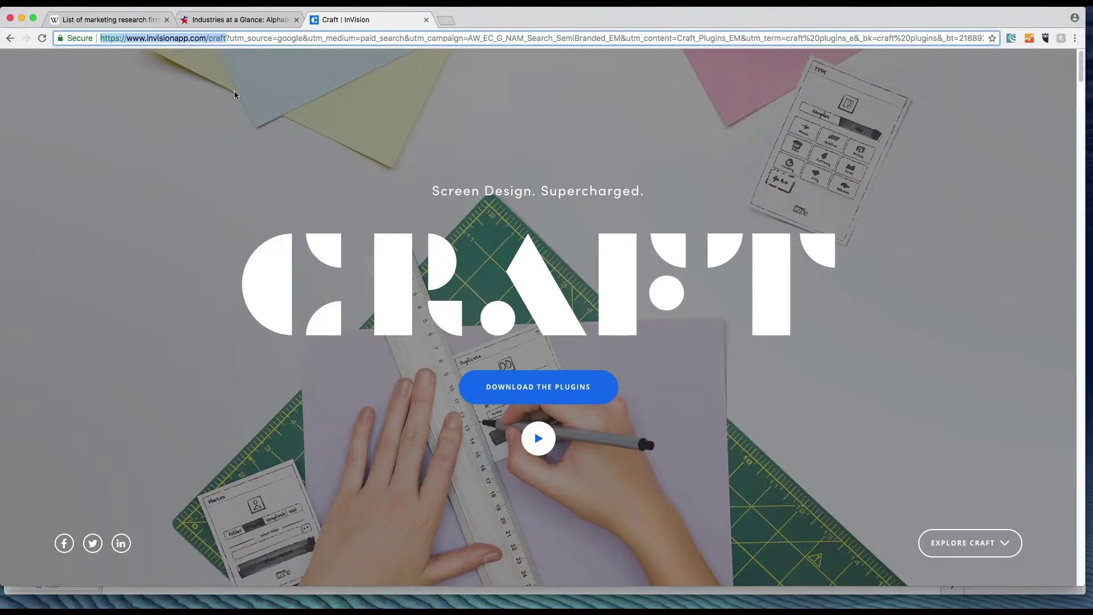
click(556, 221)
scroll(556, 221, down, 10)
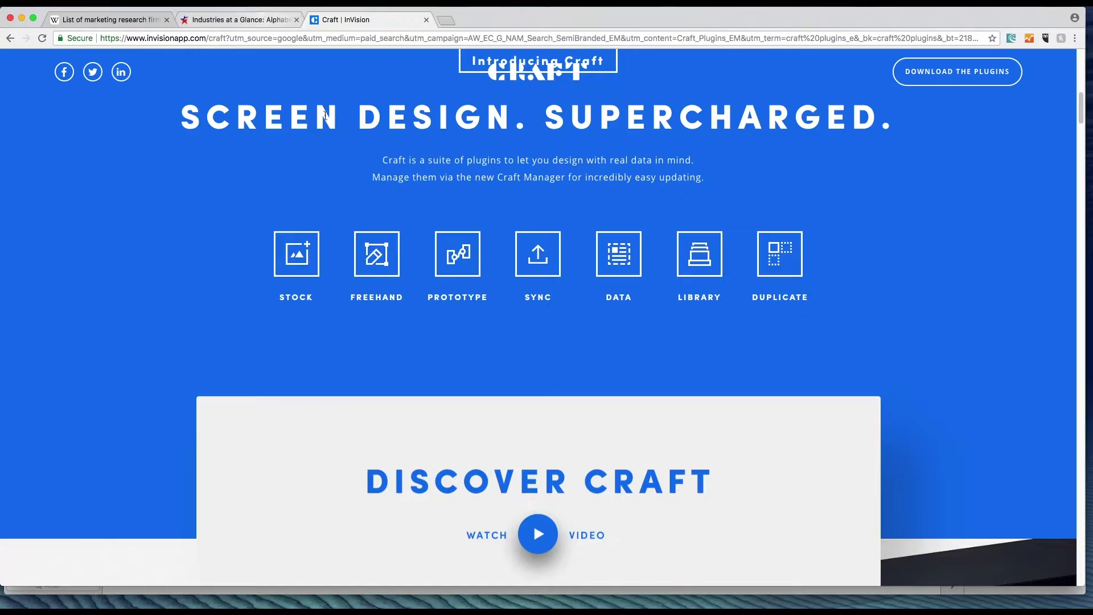
key(super+Tab)
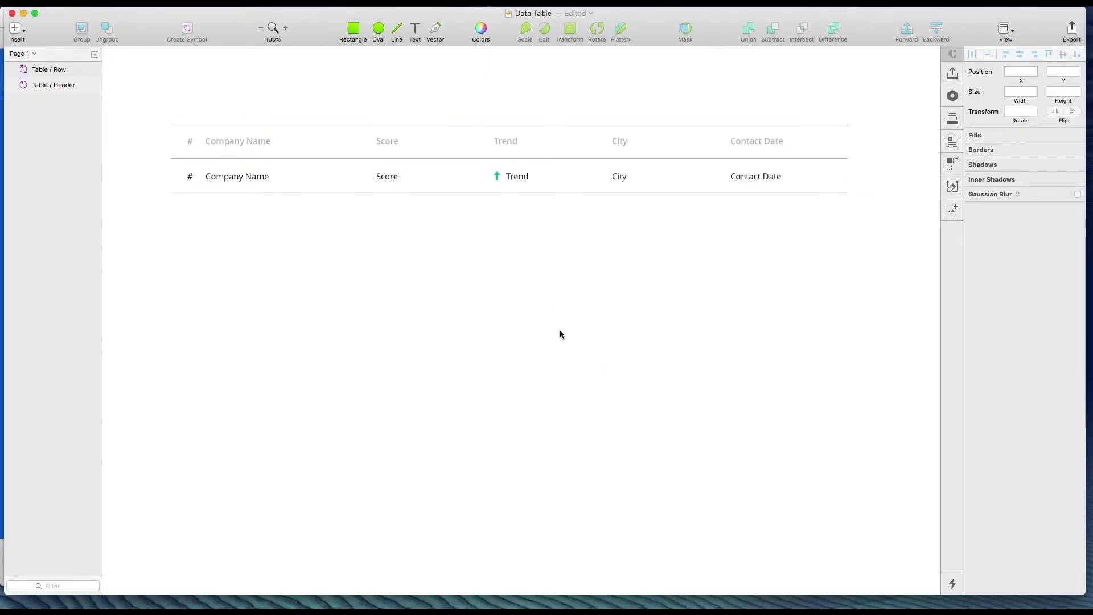
- Select the Table/Row symbol instance to show its overrides in the Inspector
click(458, 174)
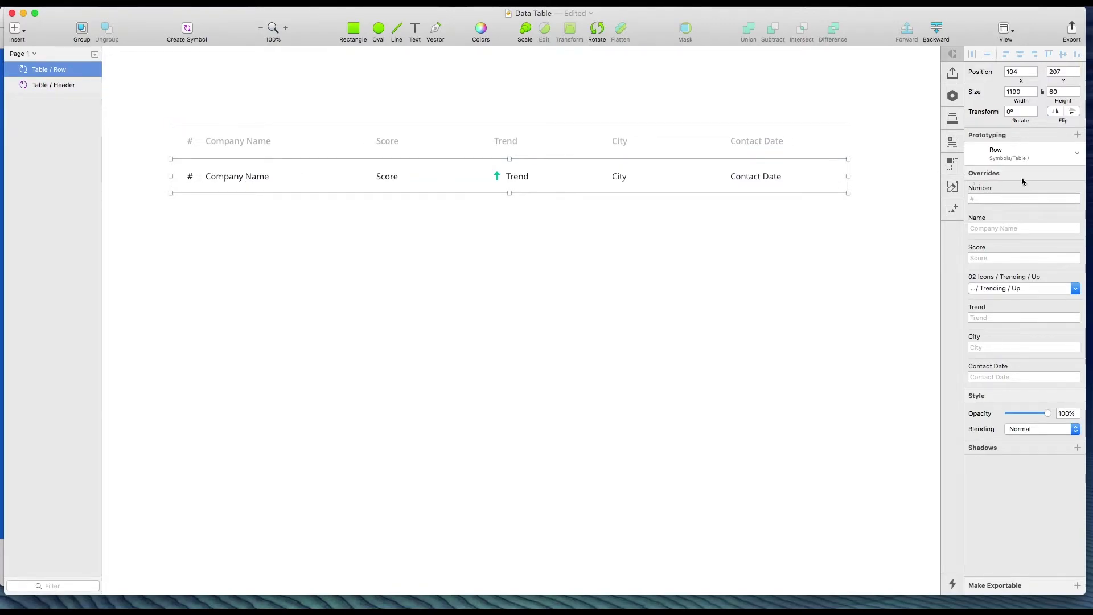
click(1009, 198)
text(1)
key(Tab)
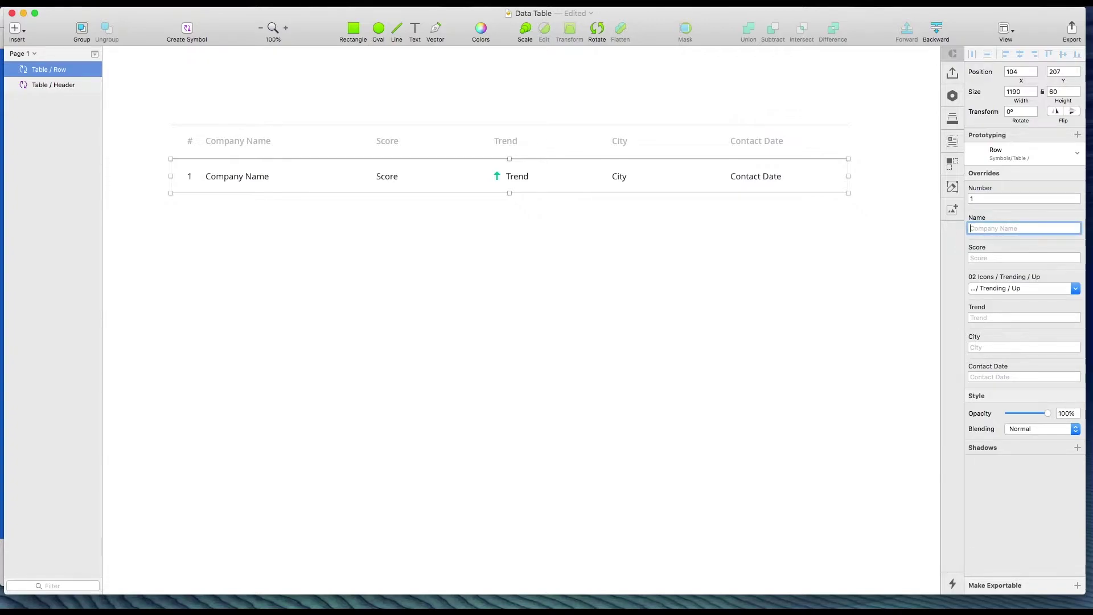
text(3M)
key(Tab)
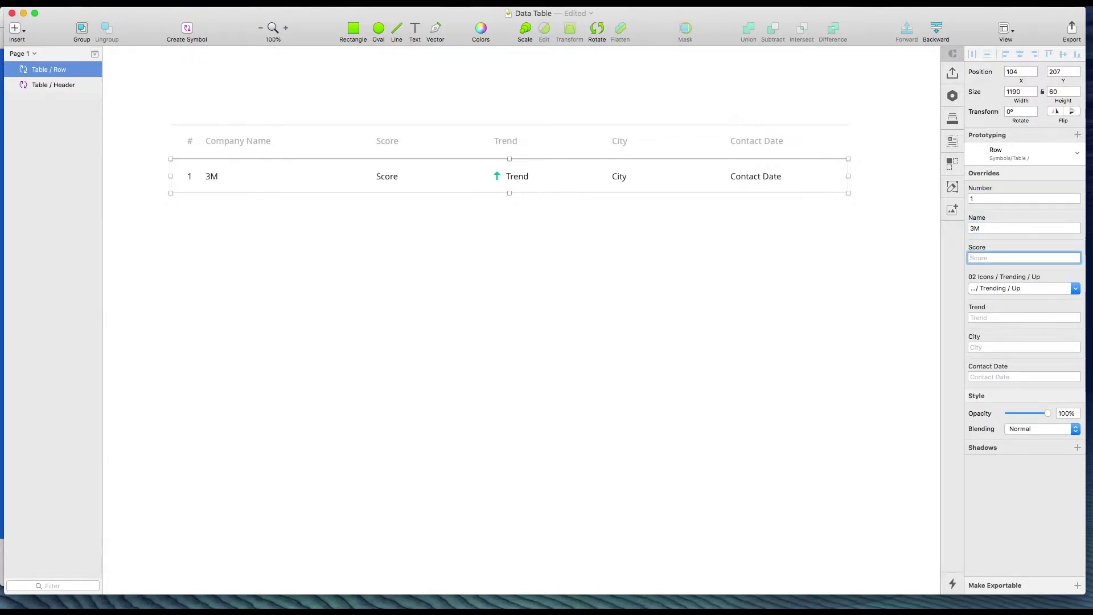
text(27)
key(Tab)
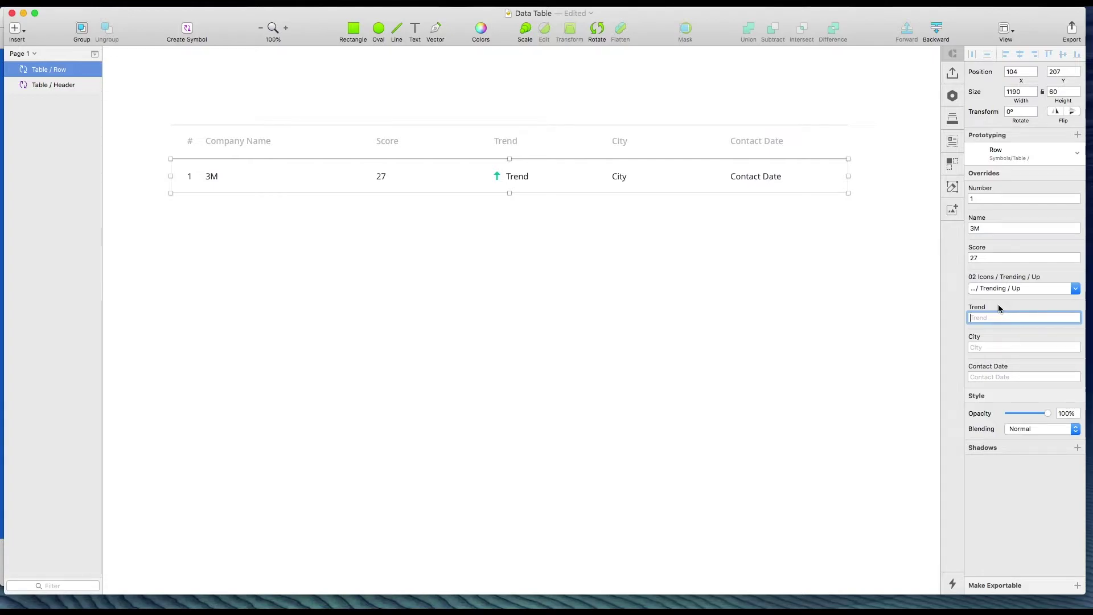
key(super+z)
key(super+z)
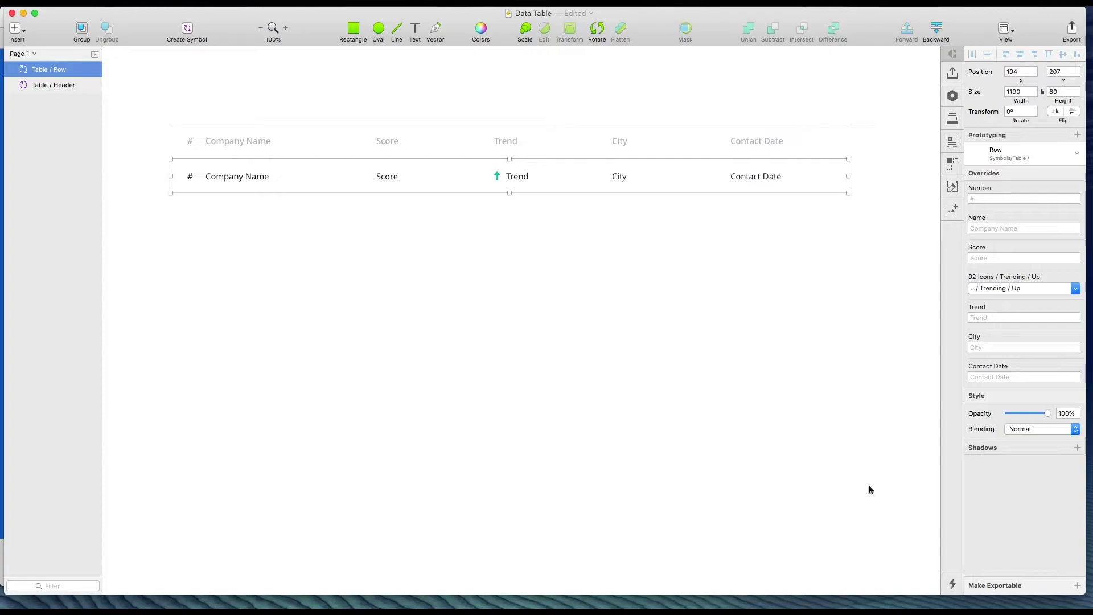
click(737, 301)
- Reselect the table row and open the Craft Data panel
click(354, 176)
click(952, 141)
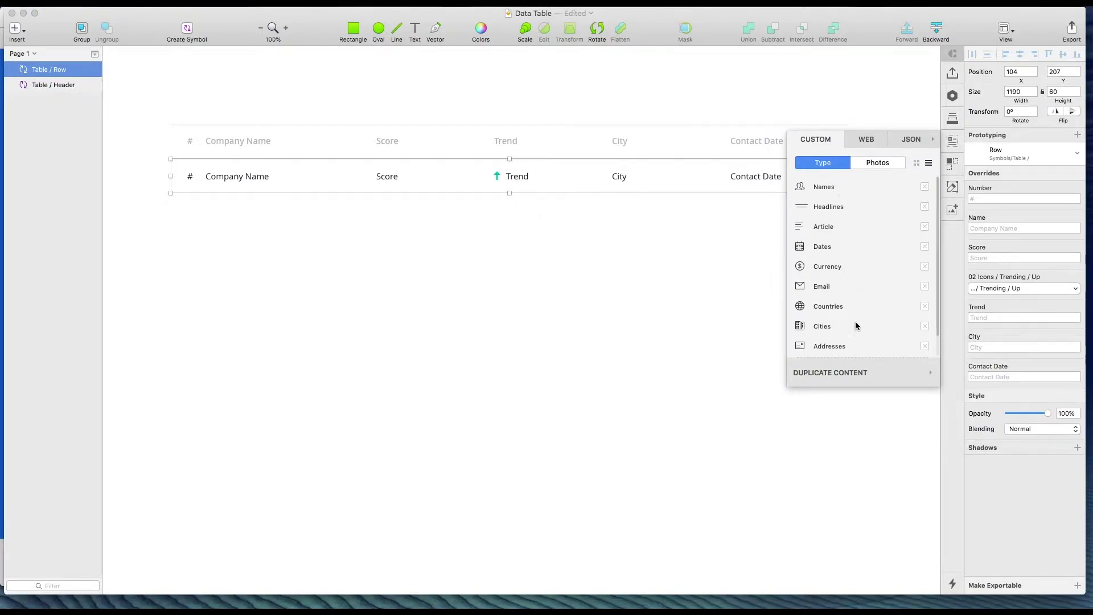
click(946, 142)
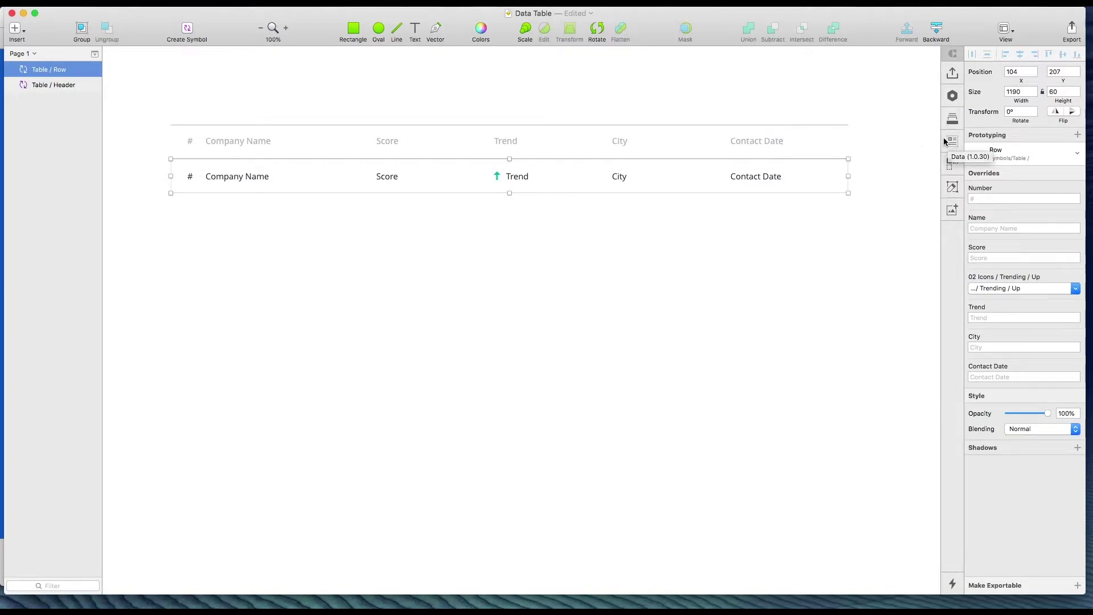
click(945, 141)
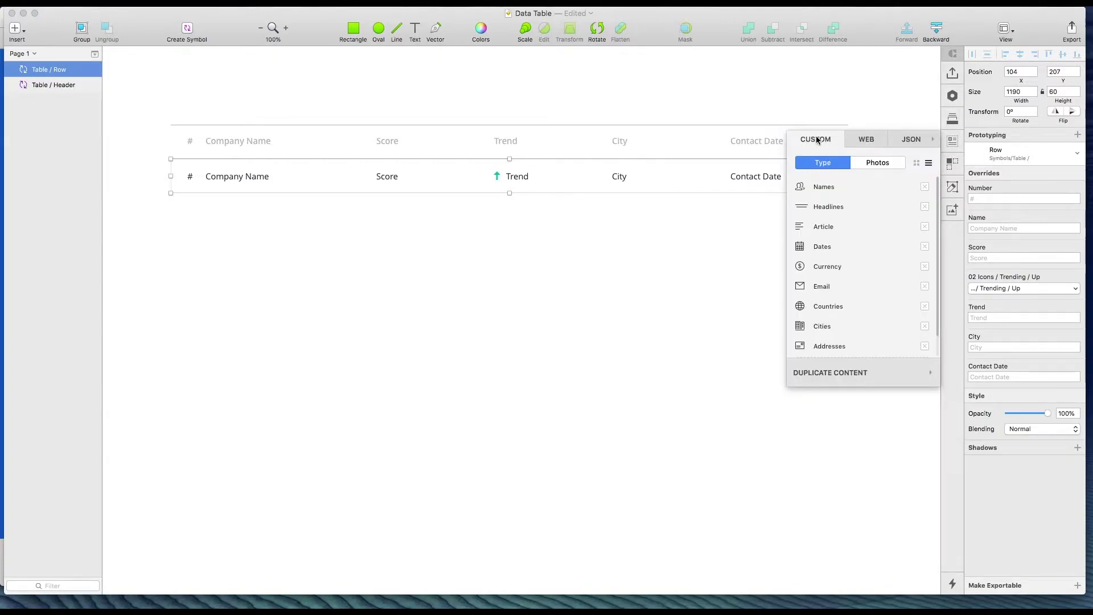
- Browse the Photos, Web and JSON tabs, then return to the Custom Type list
click(865, 163)
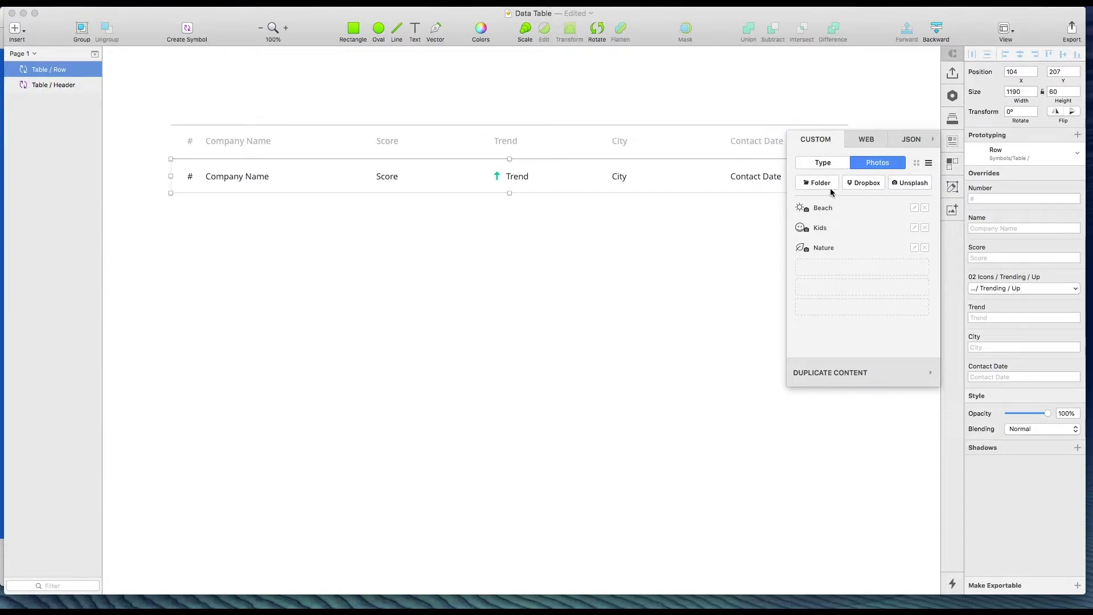
click(830, 165)
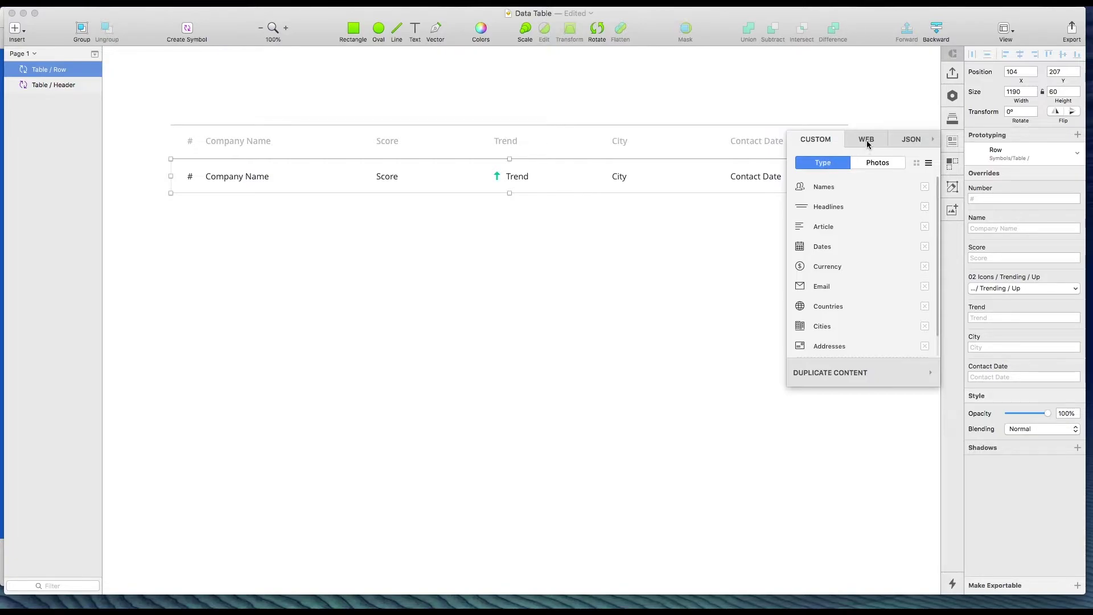
click(867, 140)
click(747, 140)
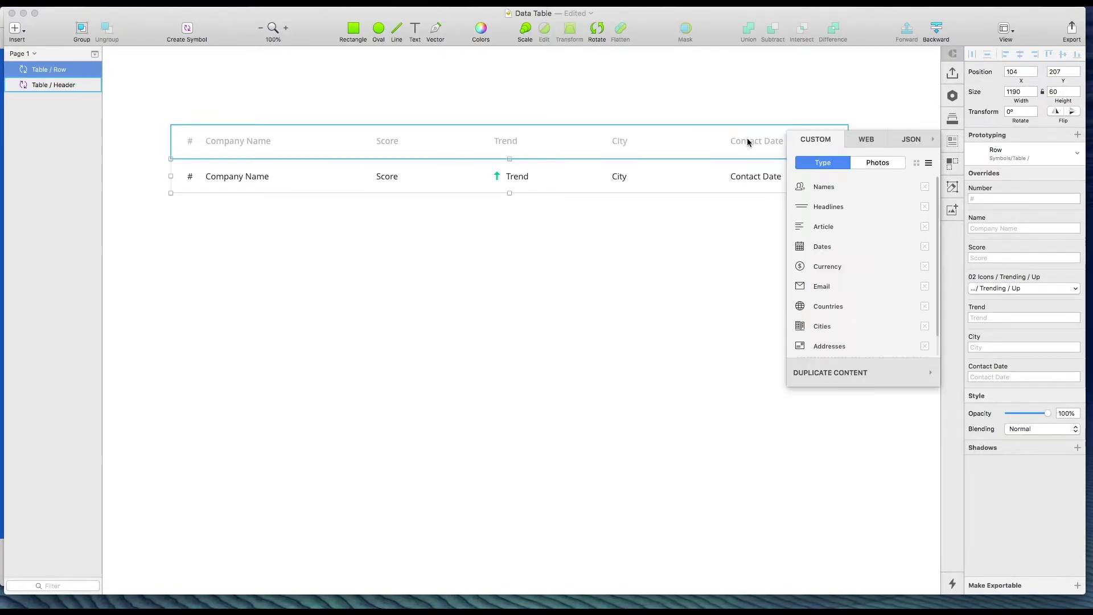
click(908, 143)
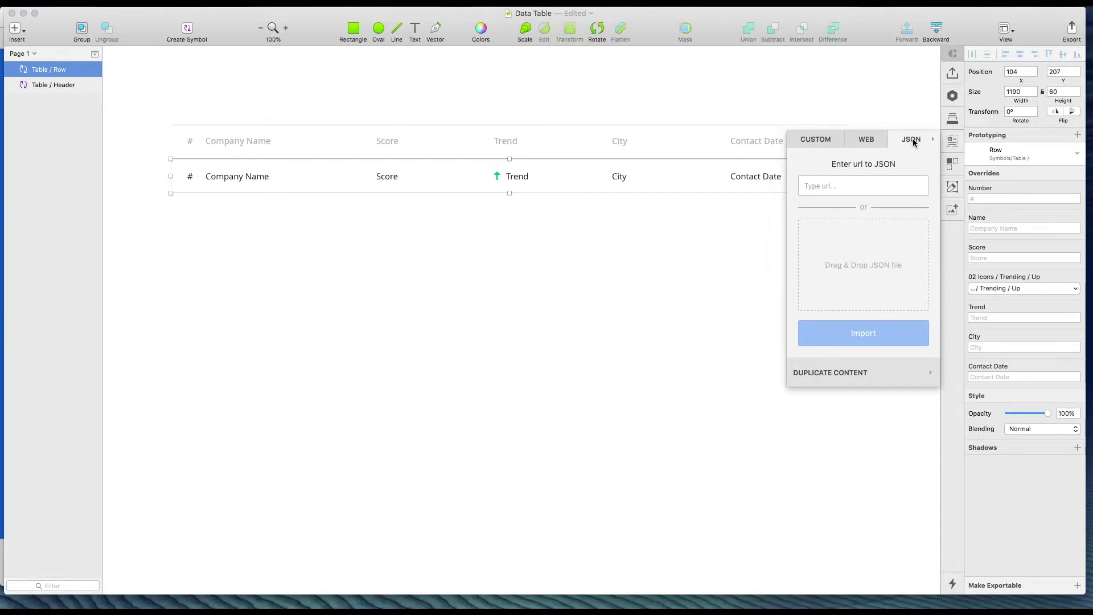
click(823, 141)
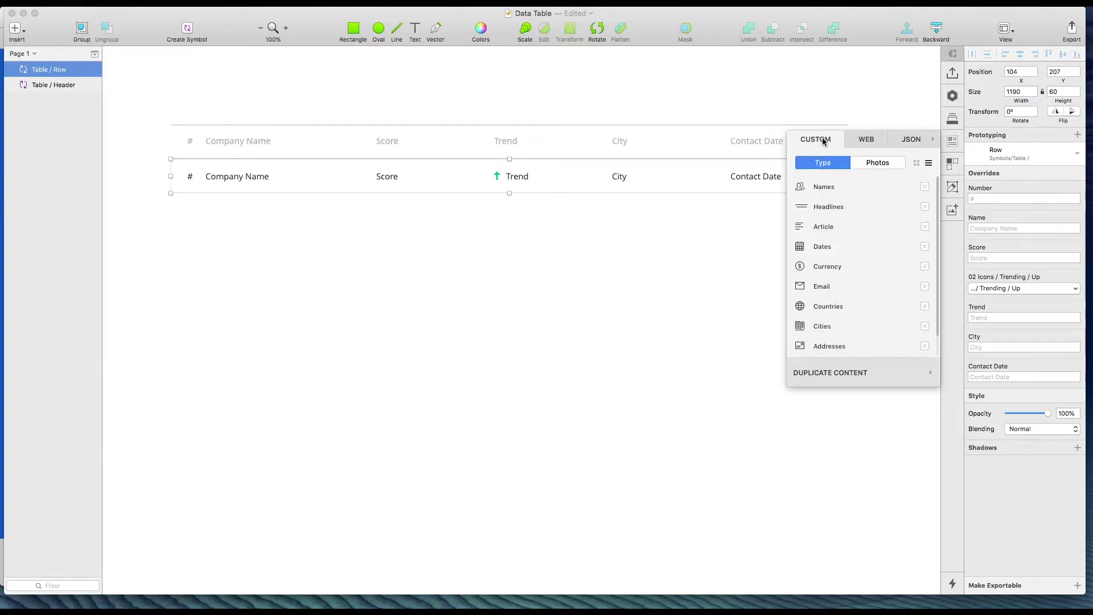
- Start a new custom data item from the Craft Custom list
scroll(863, 303, down, 1)
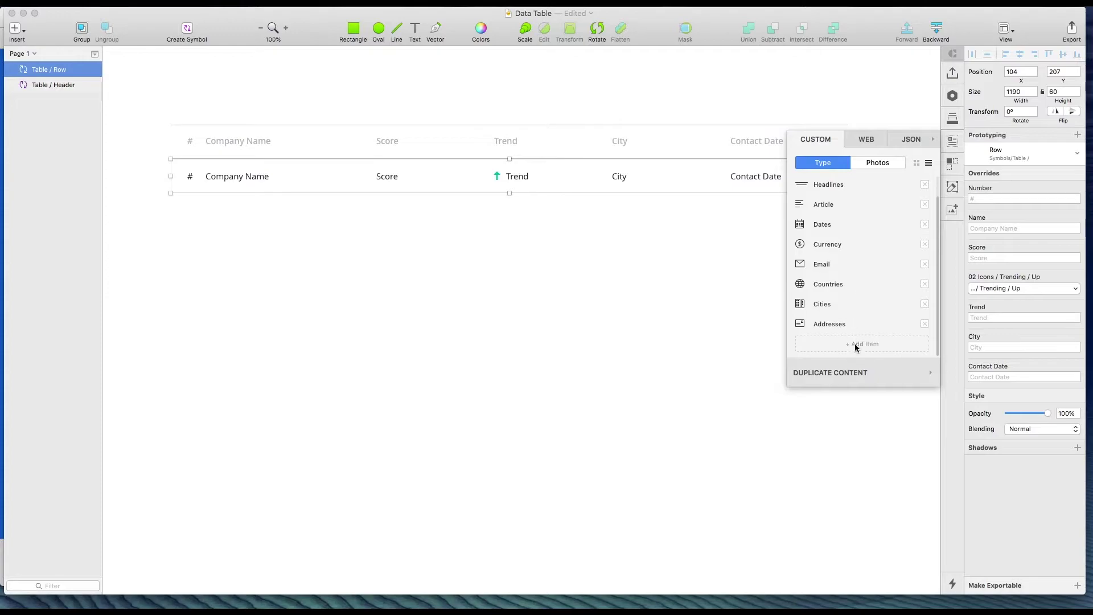
scroll(855, 348, down, 2)
click(848, 319)
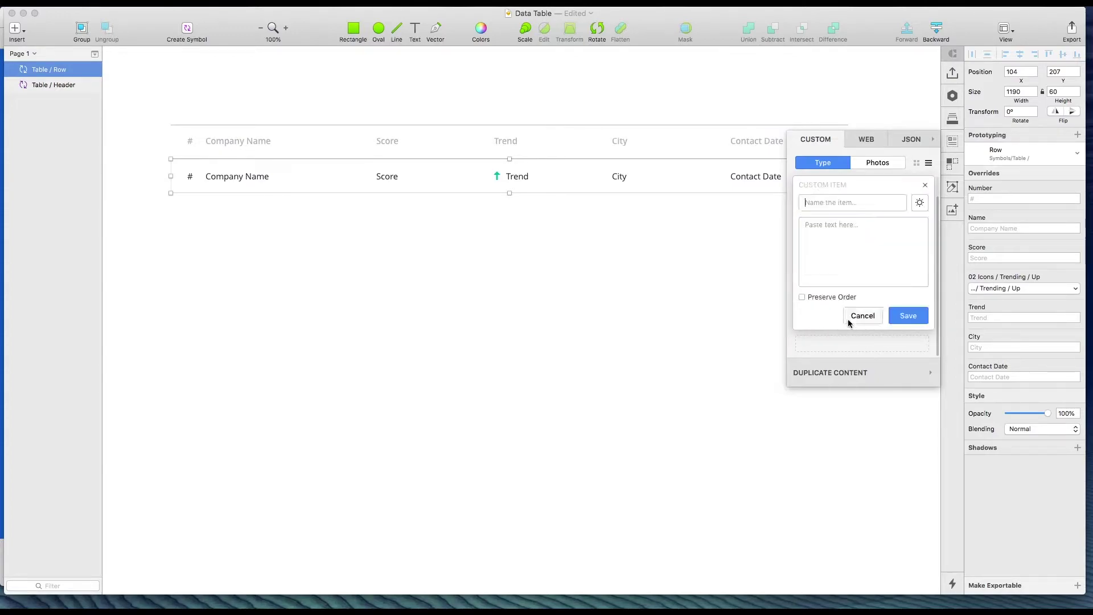
click(865, 315)
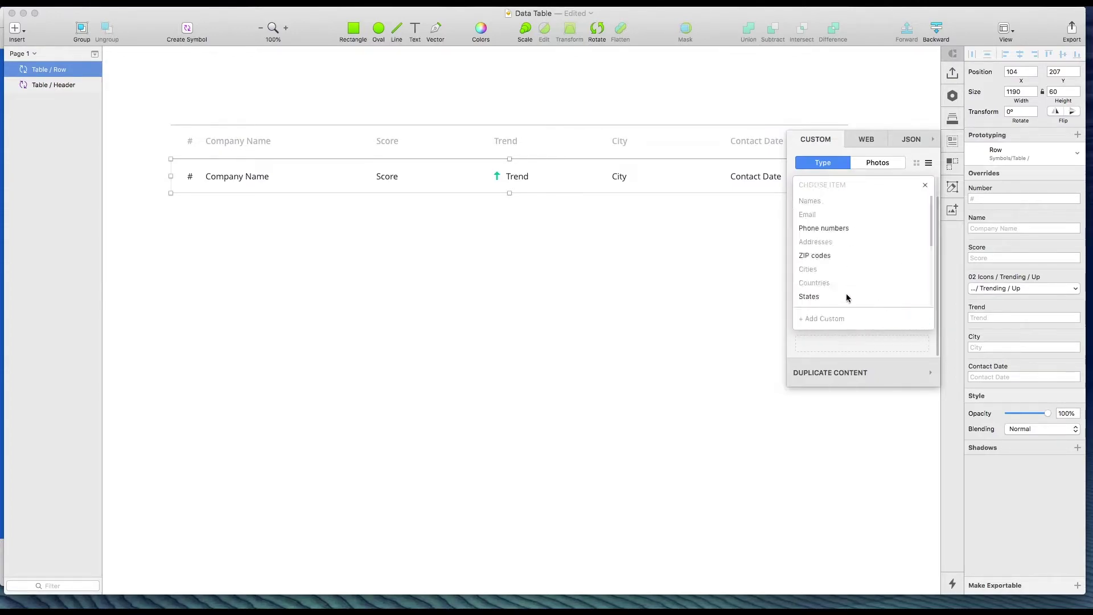
click(925, 186)
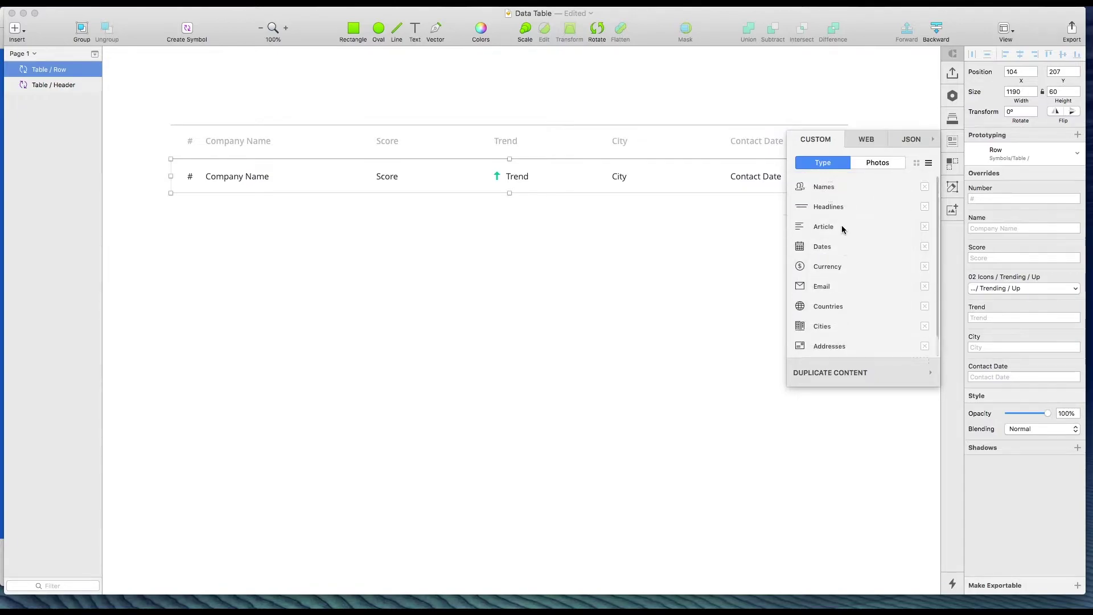
scroll(835, 197, down, 2)
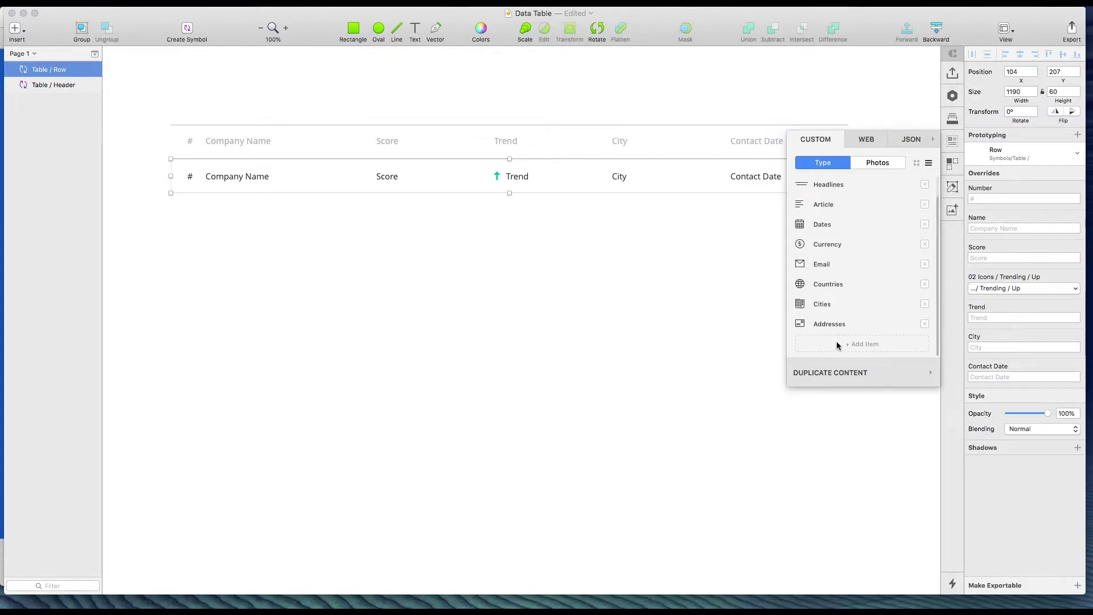
click(863, 344)
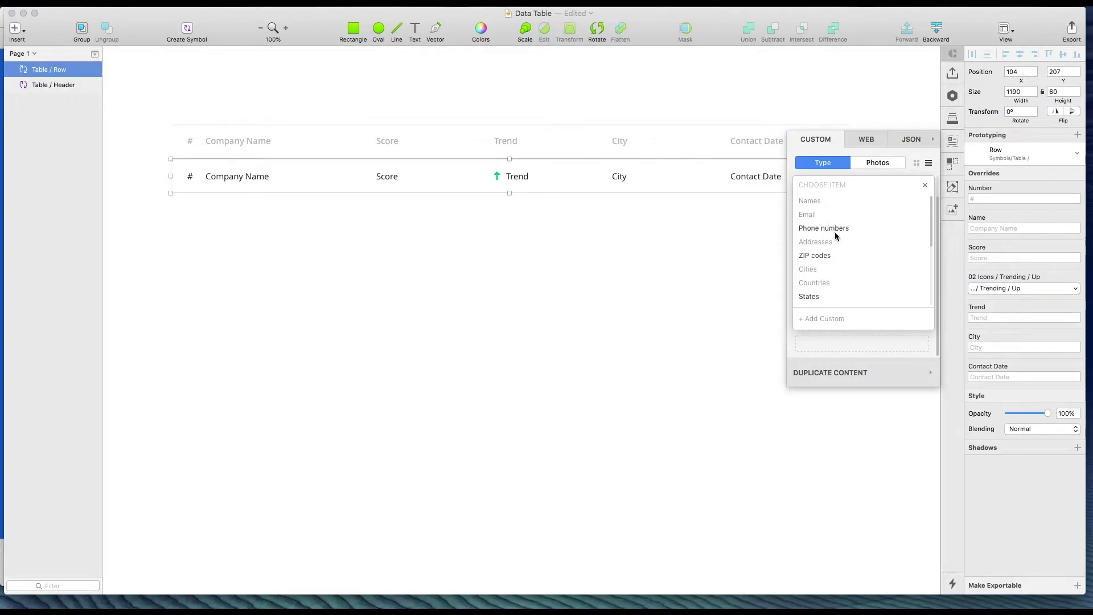
scroll(844, 232, down, 5)
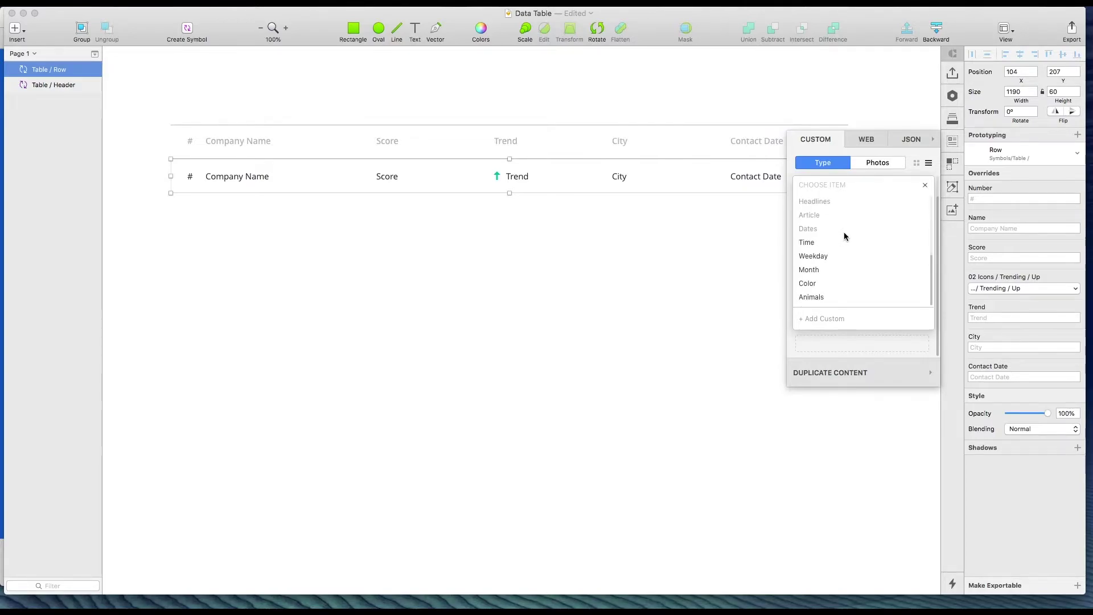
click(843, 319)
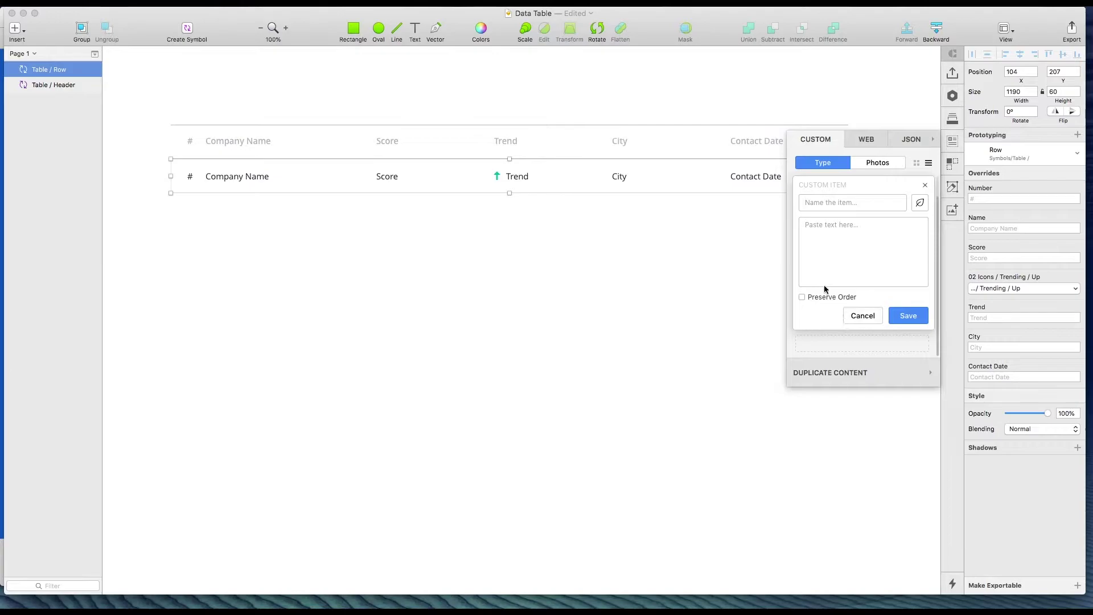
- Name the item Row Number and enter the numbers 1 to 10 on separate lines
text(Row Numbe)
text(0)
key(BackSpace)
text(1)
key(Return)
text(2)
key(Return)
text(3)
key(Return)
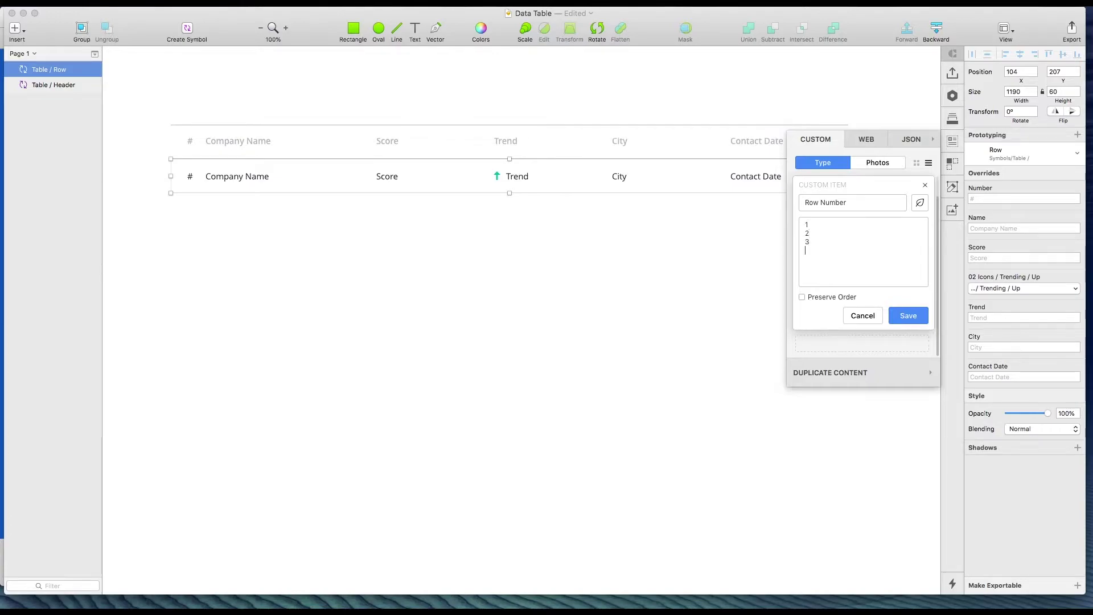
text(4)
key(Return)
text(5)
key(Return)
text(6 7)
key(Return)
text(8)
key(Return)
text(9)
key(Return)
text(10)
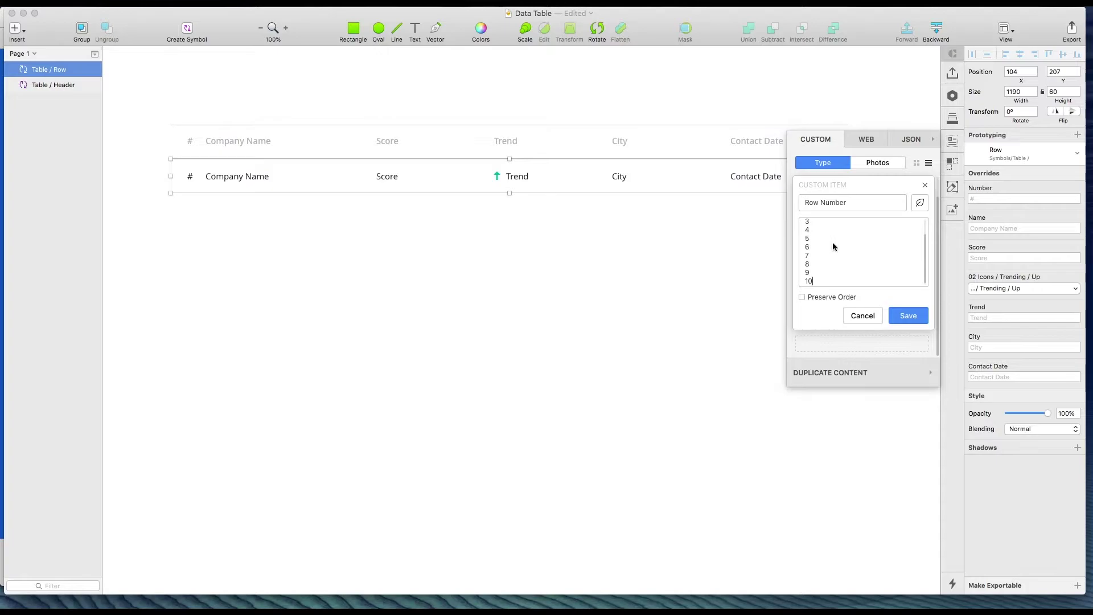
- Save the Row Number custom data item
scroll(837, 251, up, 2)
scroll(829, 245, down, 2)
click(905, 315)
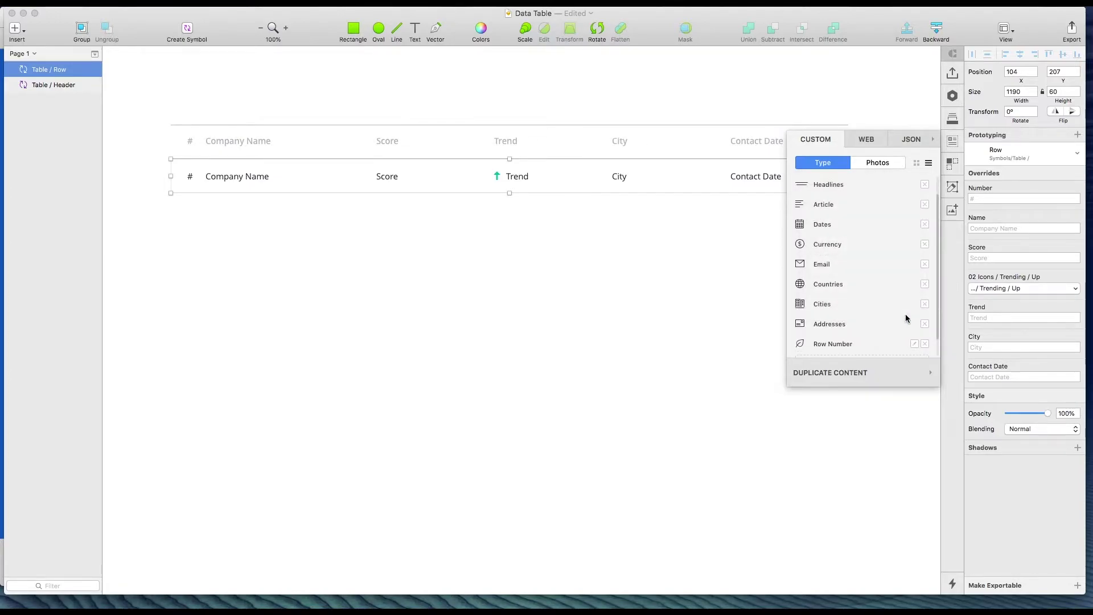
- Fill the row's Number layer with the Row Number data
click(991, 197)
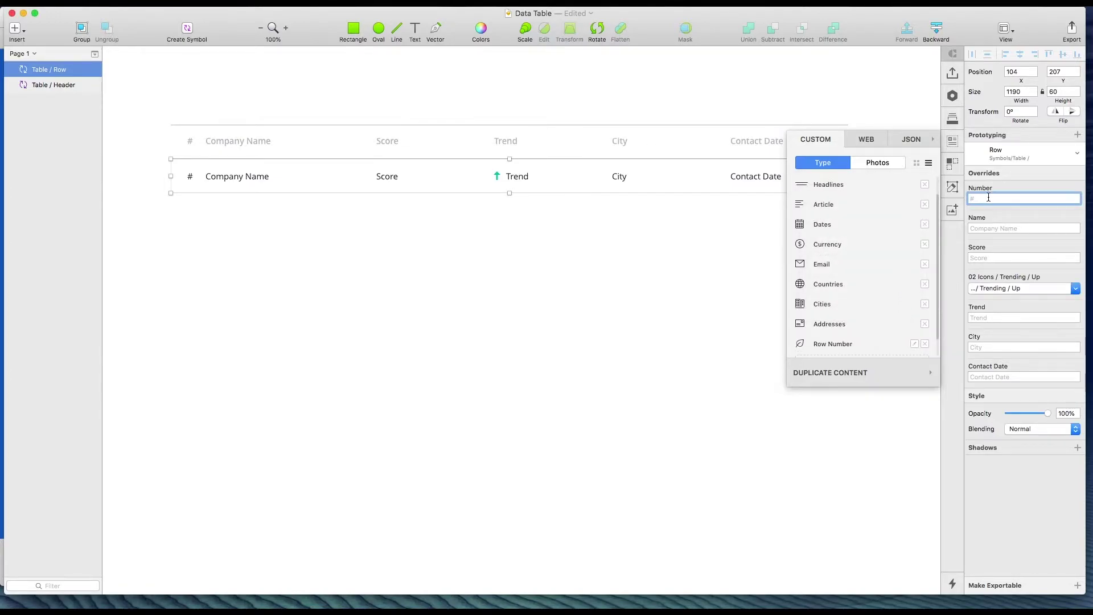
click(829, 344)
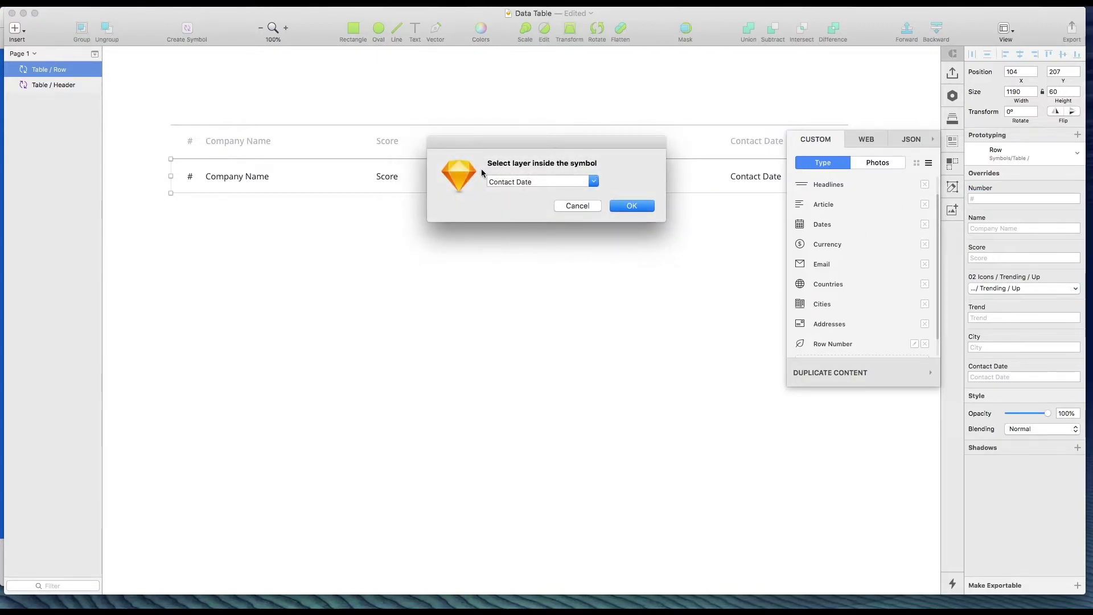
click(594, 181)
drag(595, 198, 596, 221)
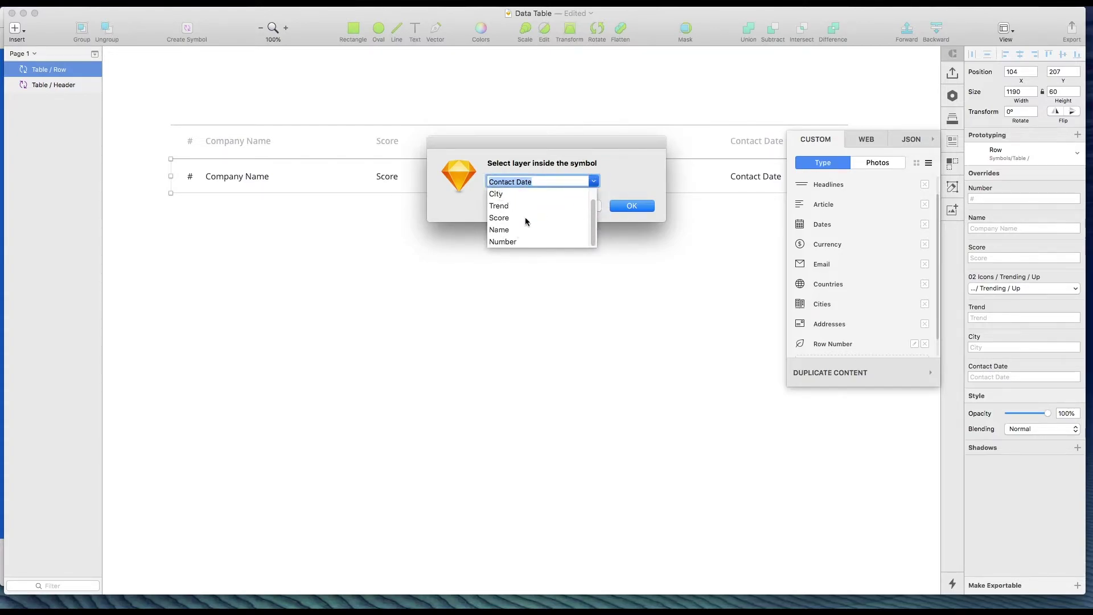
click(502, 241)
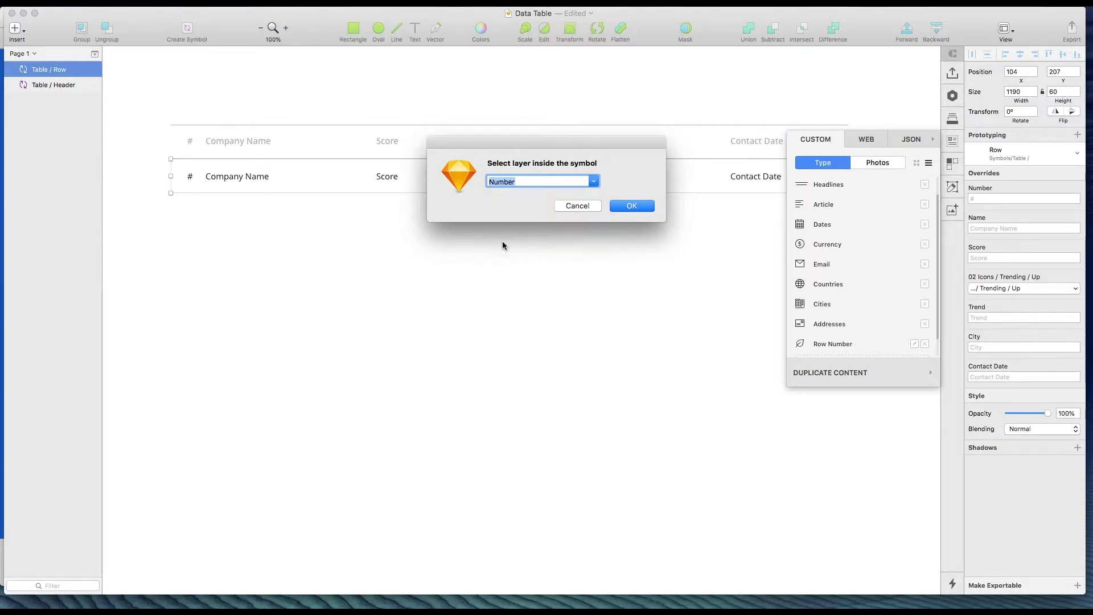
click(631, 206)
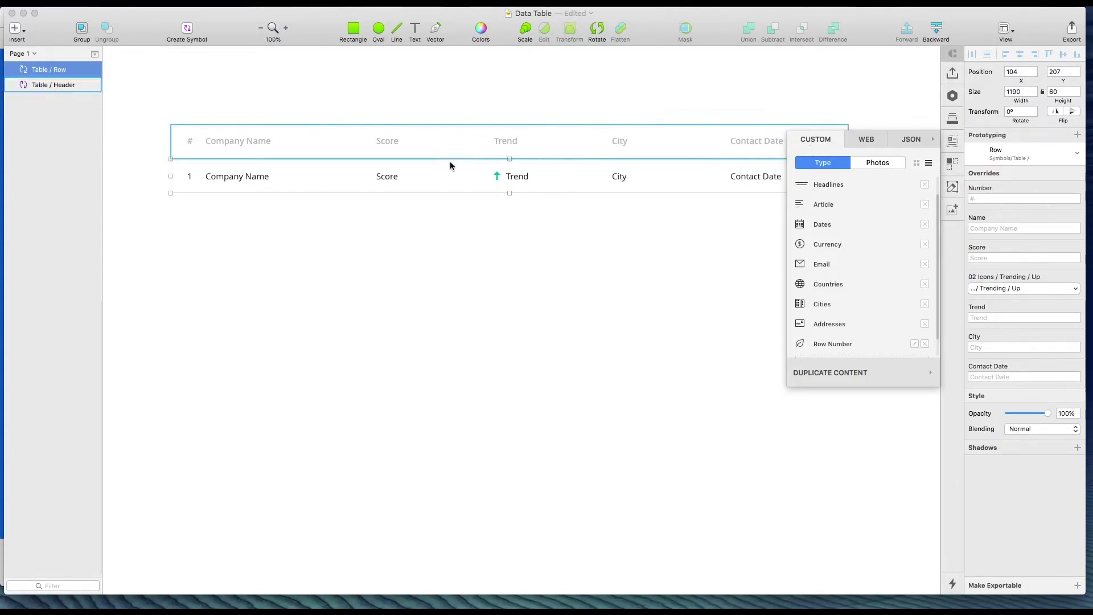
- Target the Name override, switch Craft to Web content, and go to Chrome
click(256, 176)
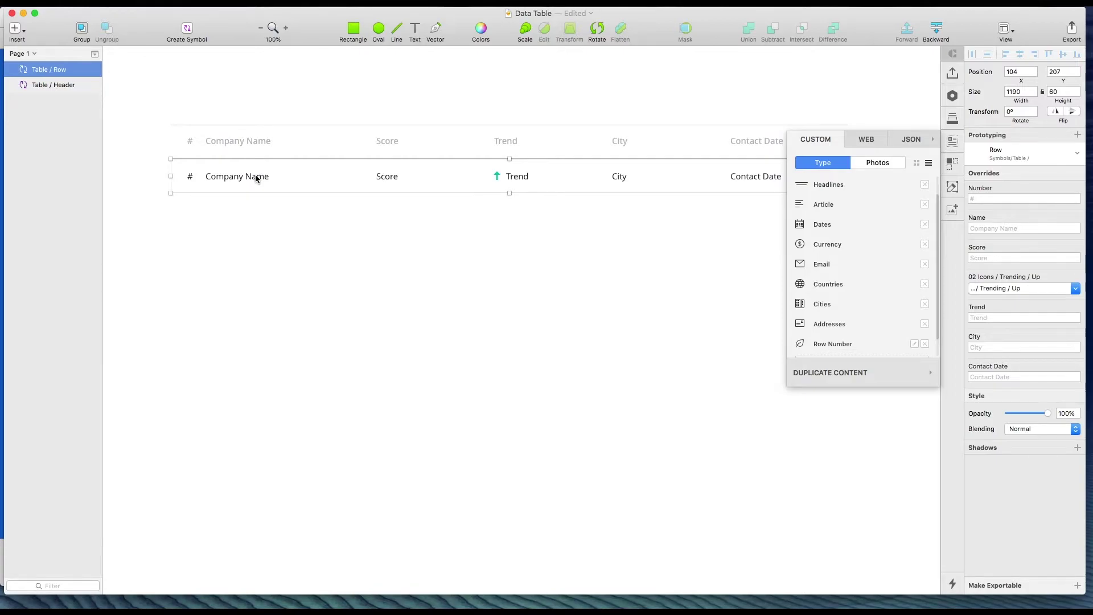
click(1023, 229)
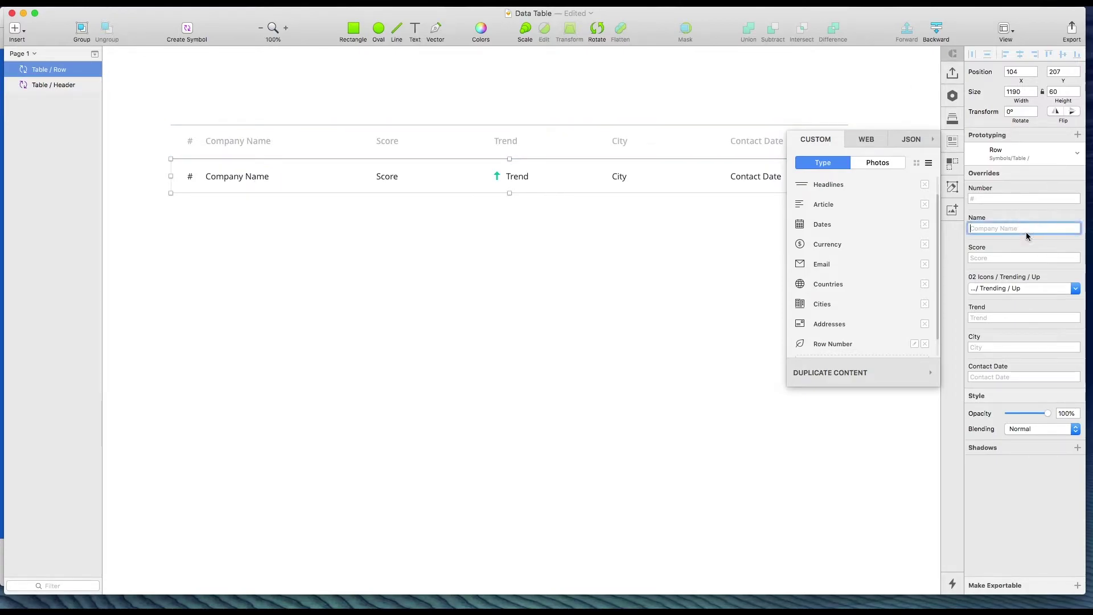
click(866, 140)
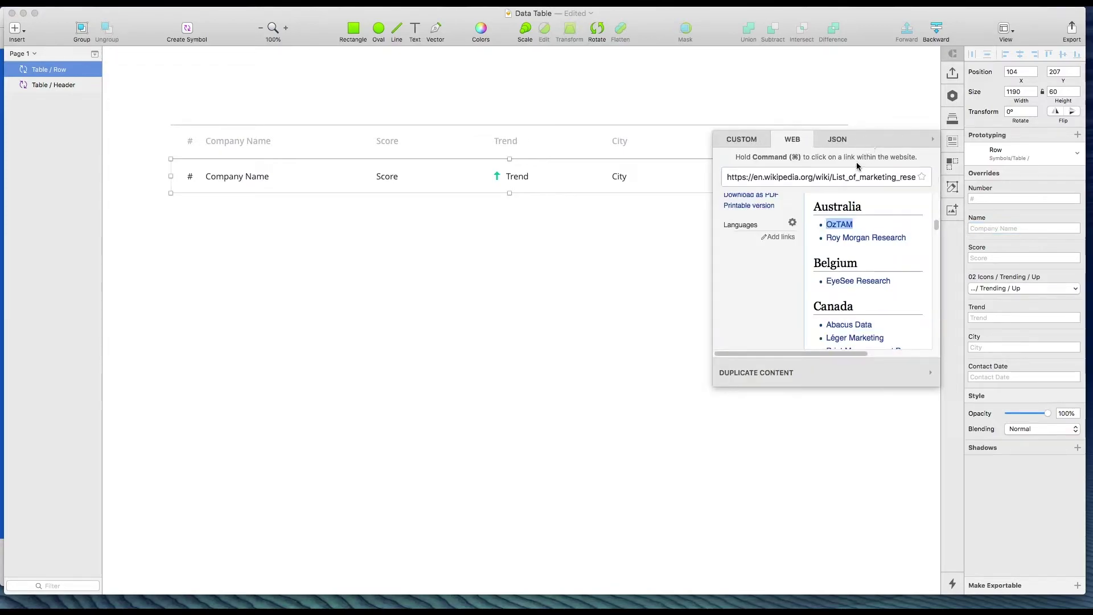
key(super+Tab)
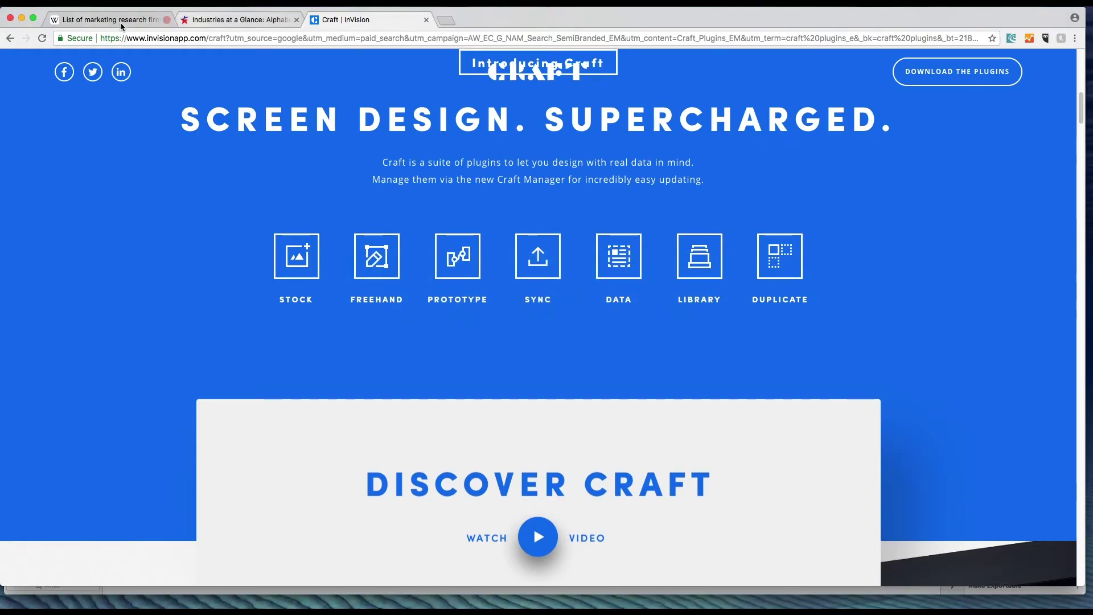
- Go back to Wikipedia's Lists of companies page, briefly visiting the S&P 500 list
click(119, 24)
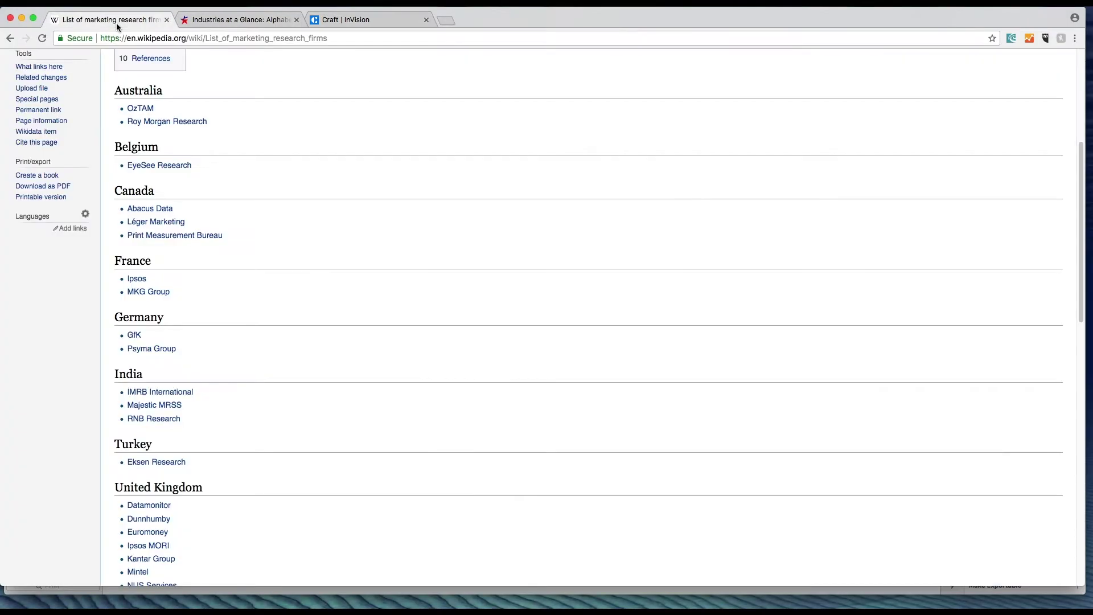
click(10, 38)
click(11, 38)
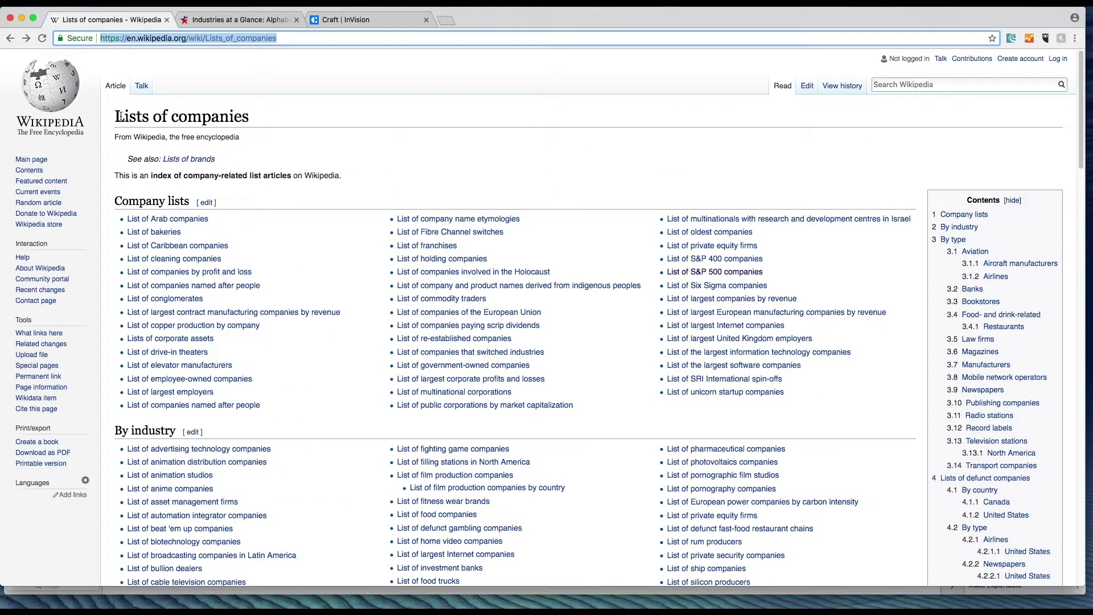
click(717, 272)
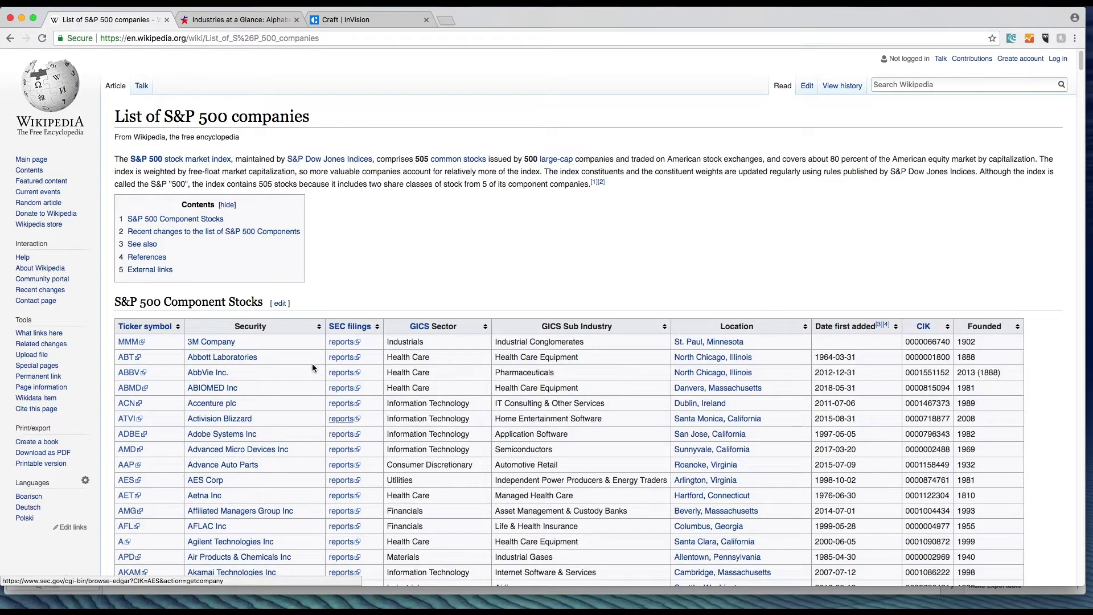
click(10, 38)
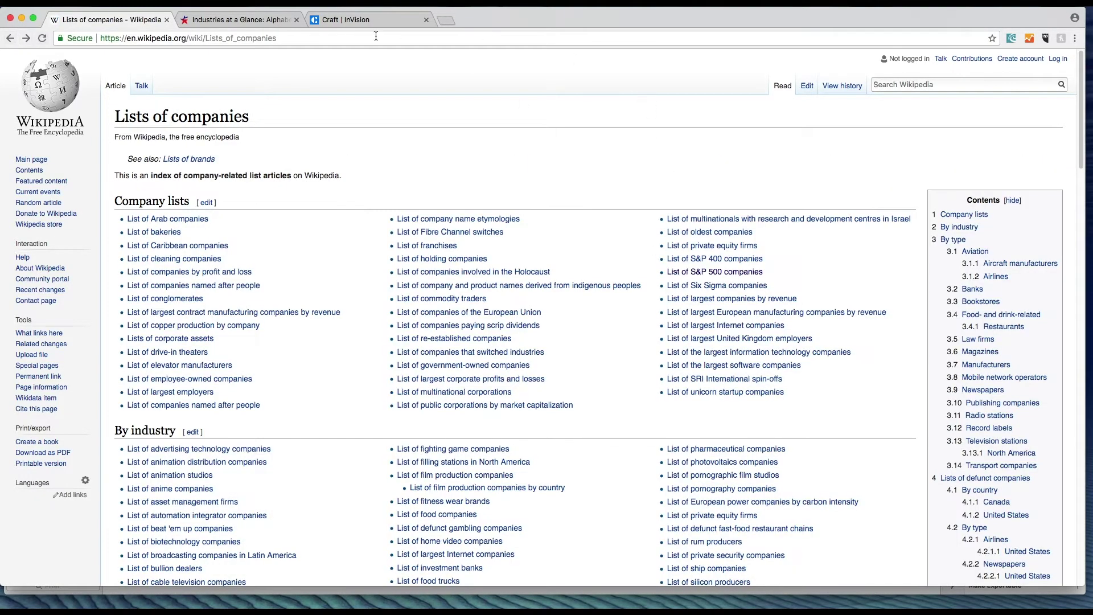
- Open the List of marketing research firms article and select its web address
mouse_move(466, 342)
scroll(351, 382, down, 5)
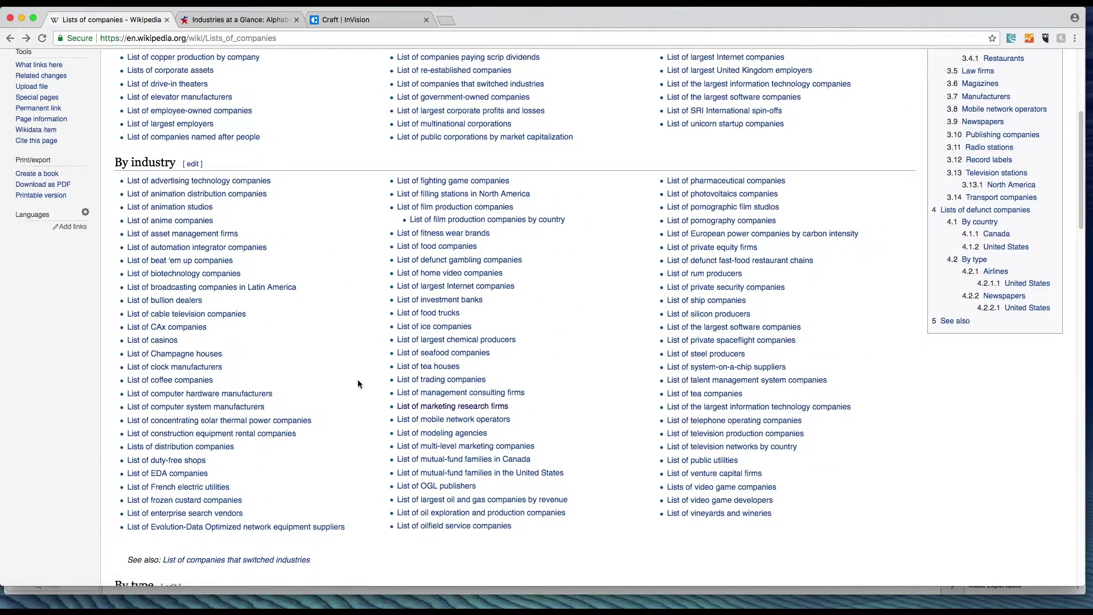
click(436, 406)
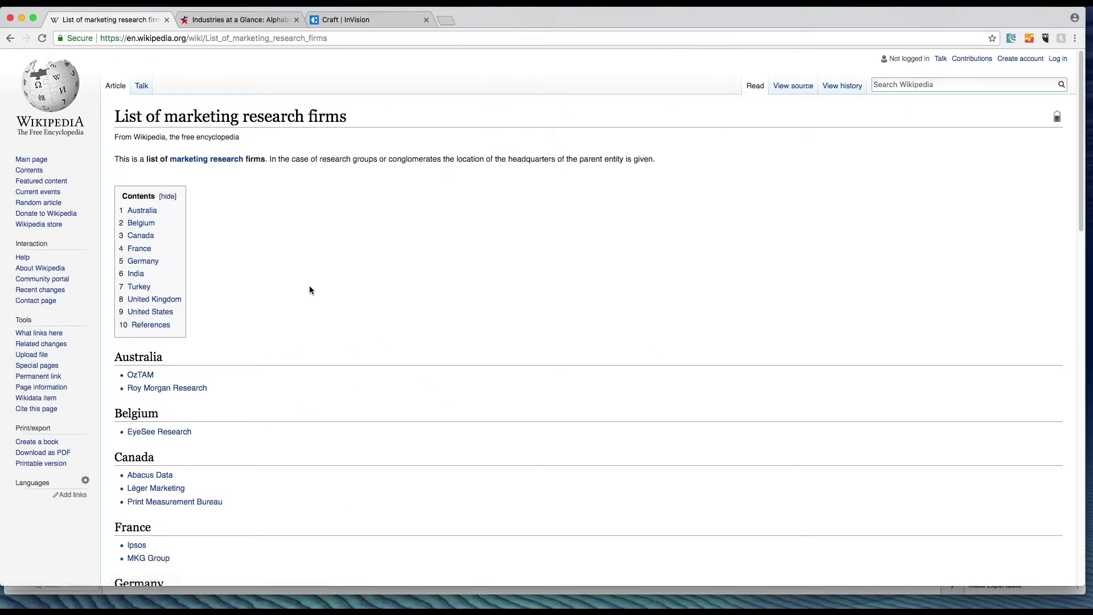
scroll(309, 285, down, 3)
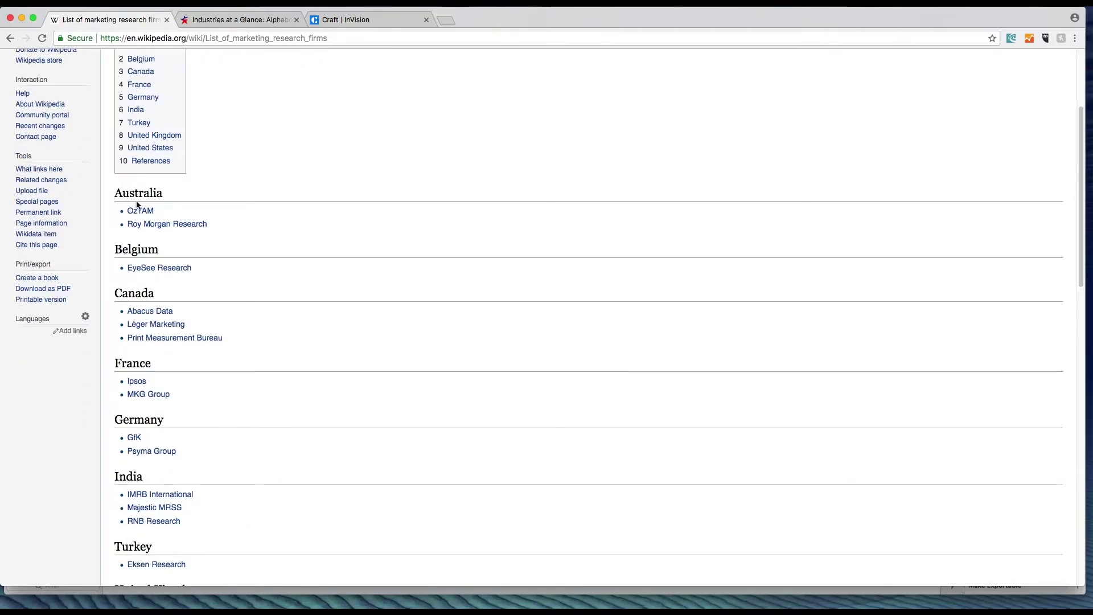
mouse_move(133, 212)
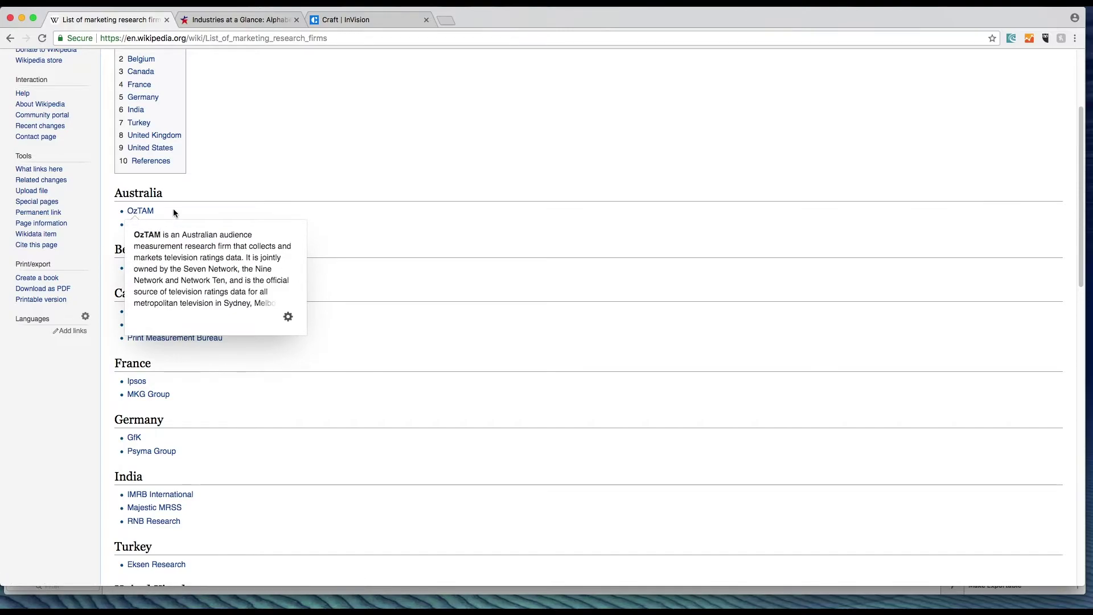
mouse_move(158, 450)
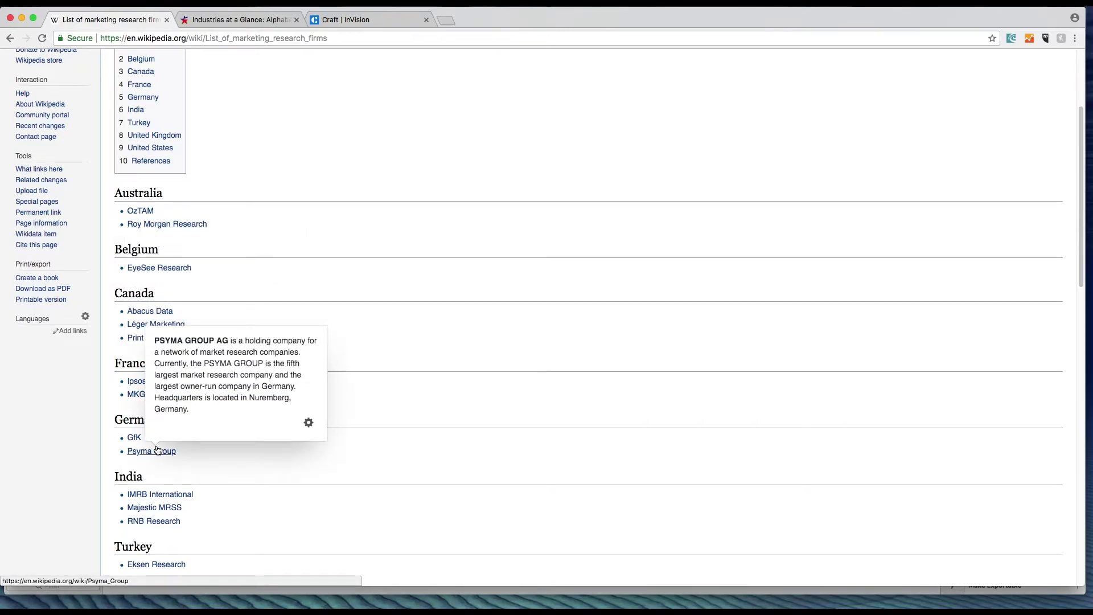
click(341, 38)
key(super+c)
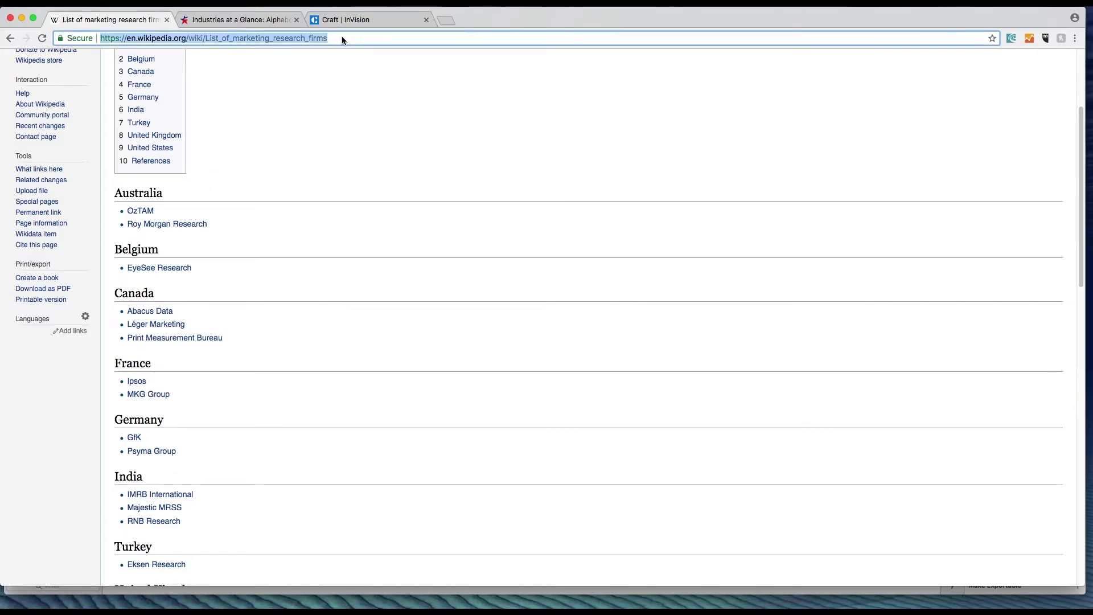
- Load the Wikipedia article in Craft's web panel and pick the OzTAM company name
key(super+Tab)
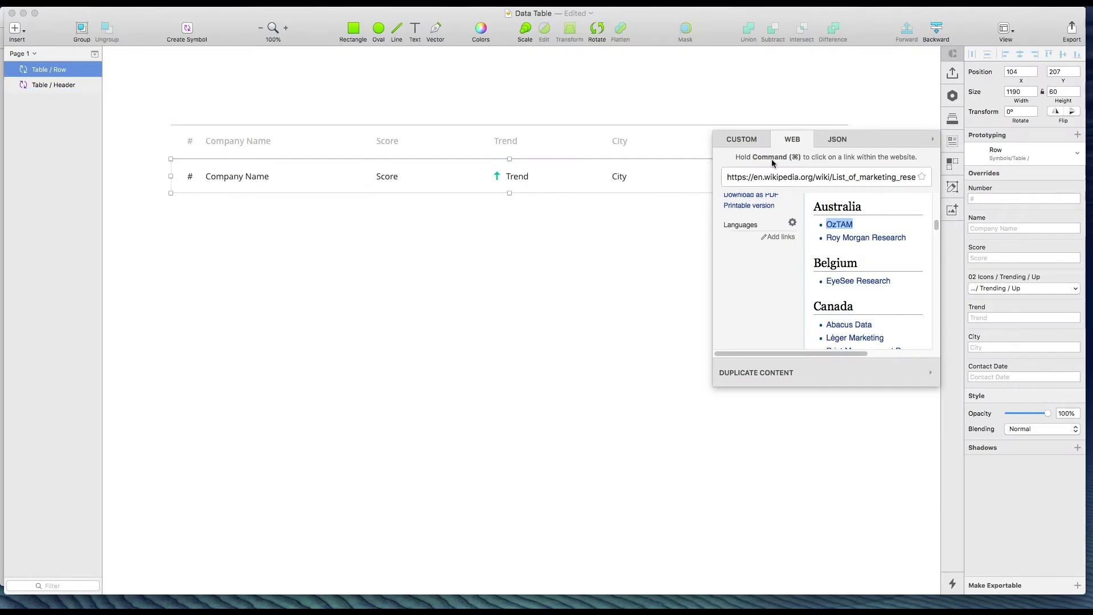
click(790, 179)
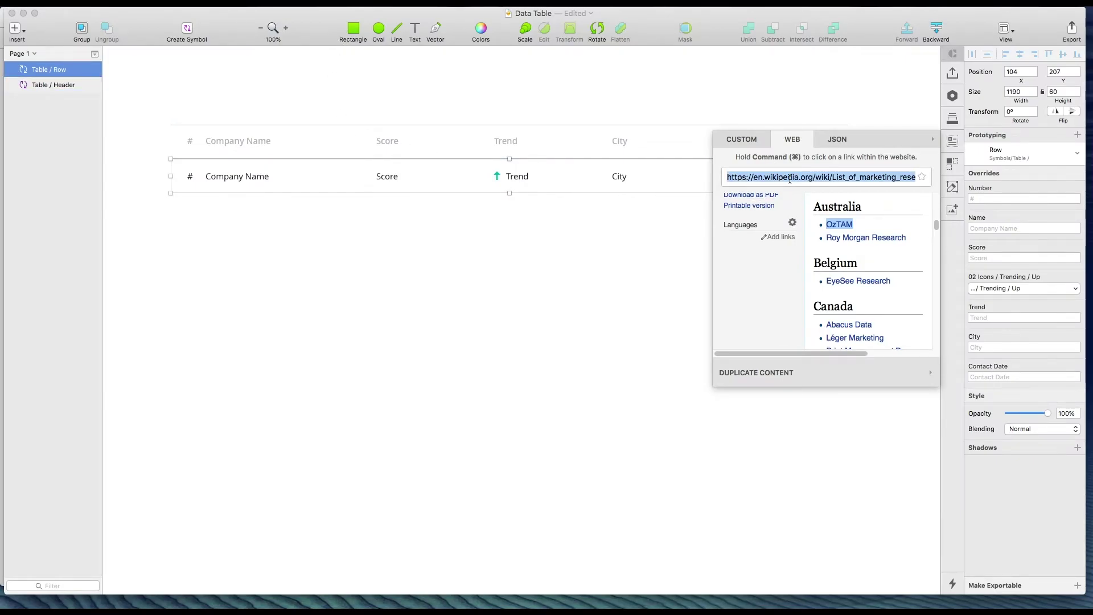
key(super+v)
key(Return)
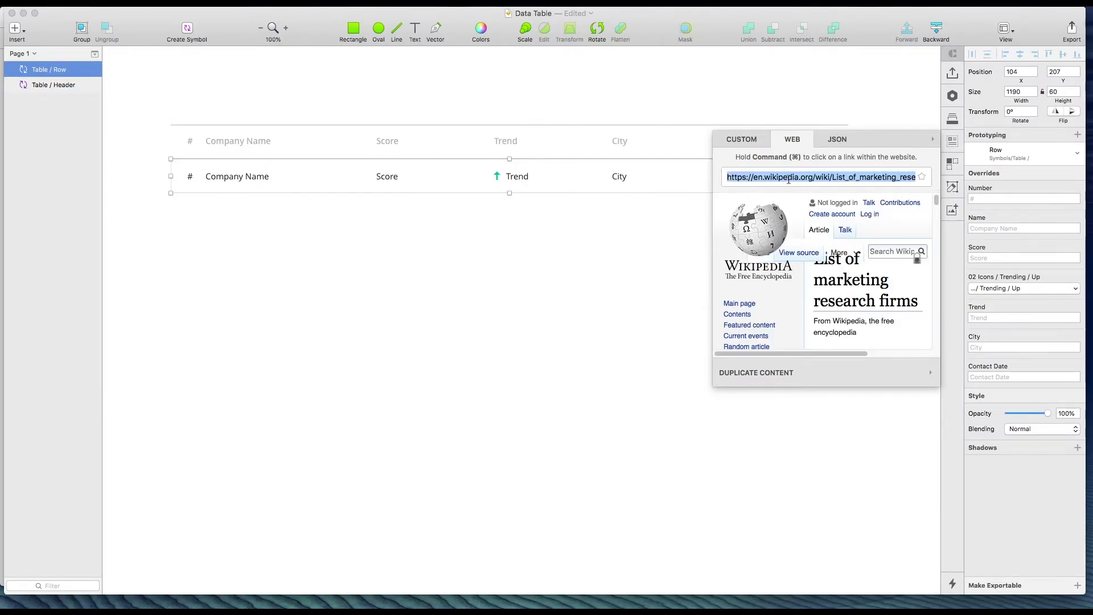
drag(938, 201, 935, 227)
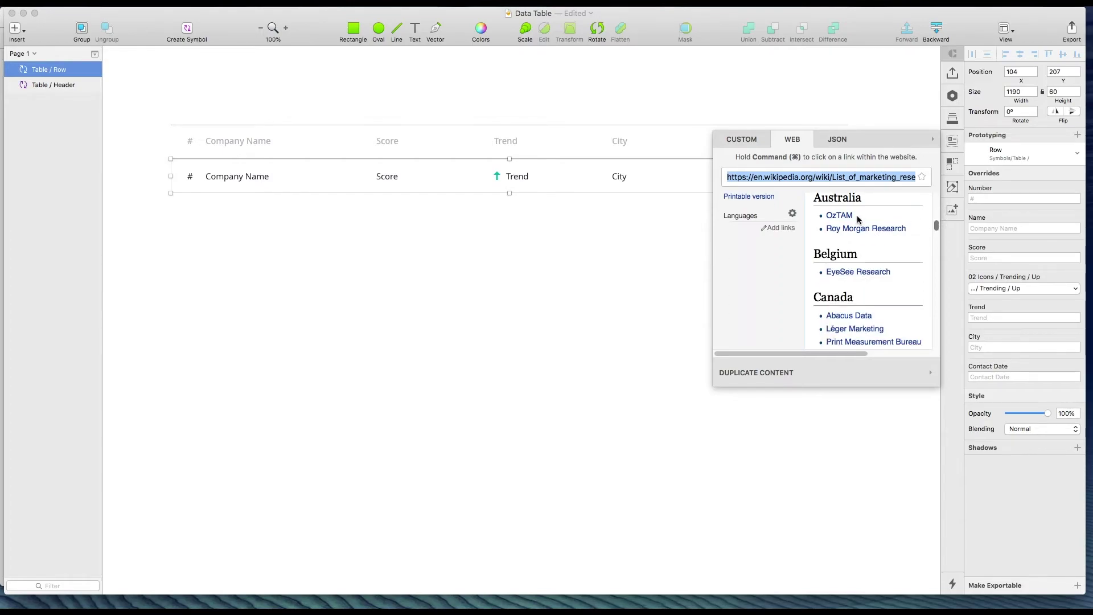
double_click(831, 216)
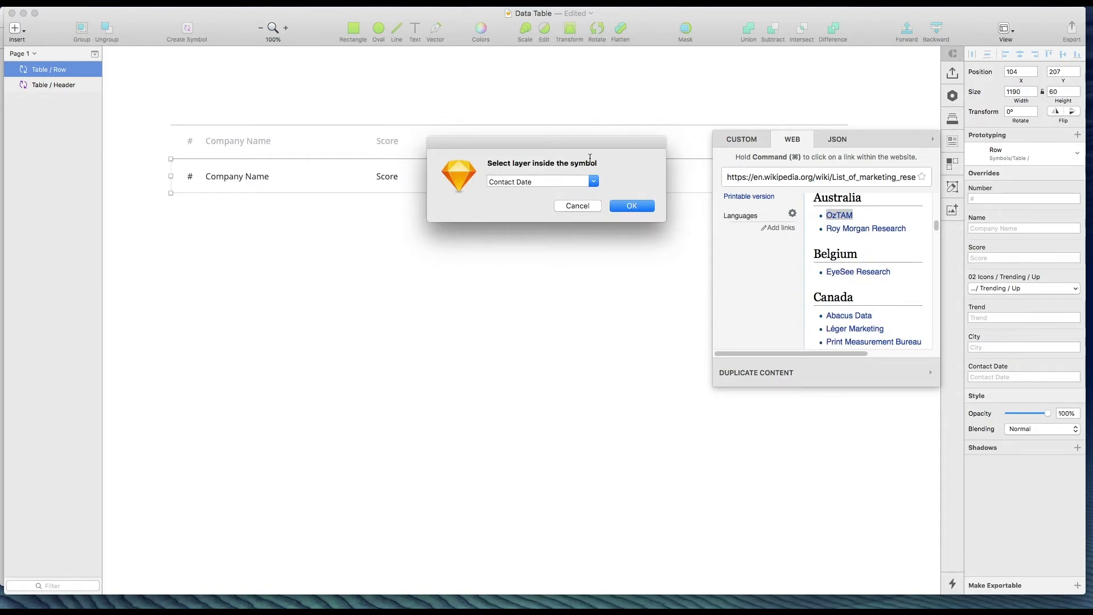
- Set Name as the target layer and fill the company name
click(592, 182)
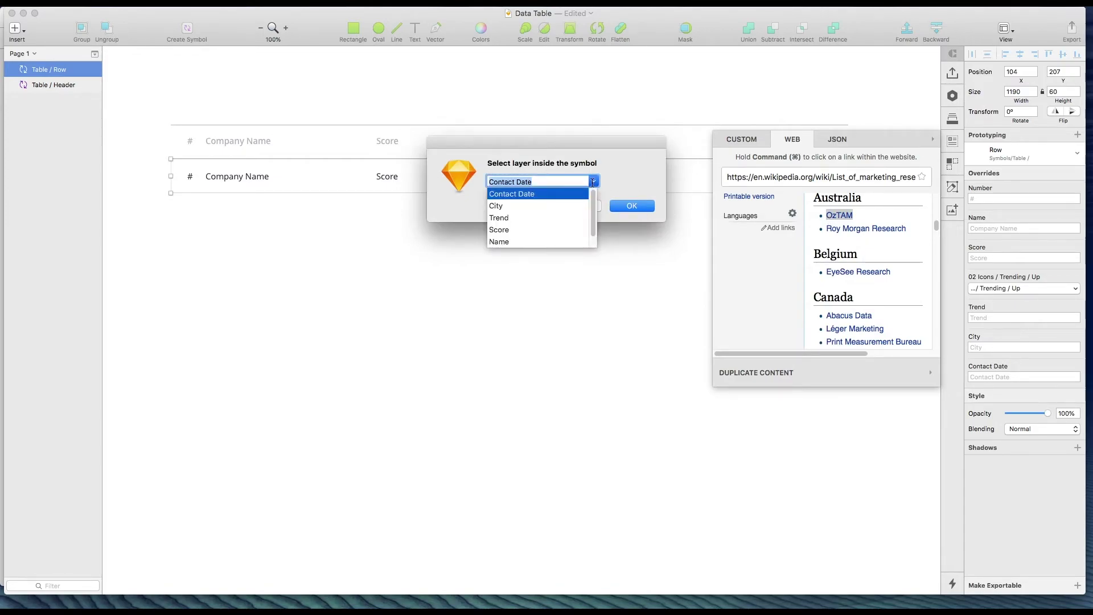
scroll(584, 206, down, 1)
click(500, 232)
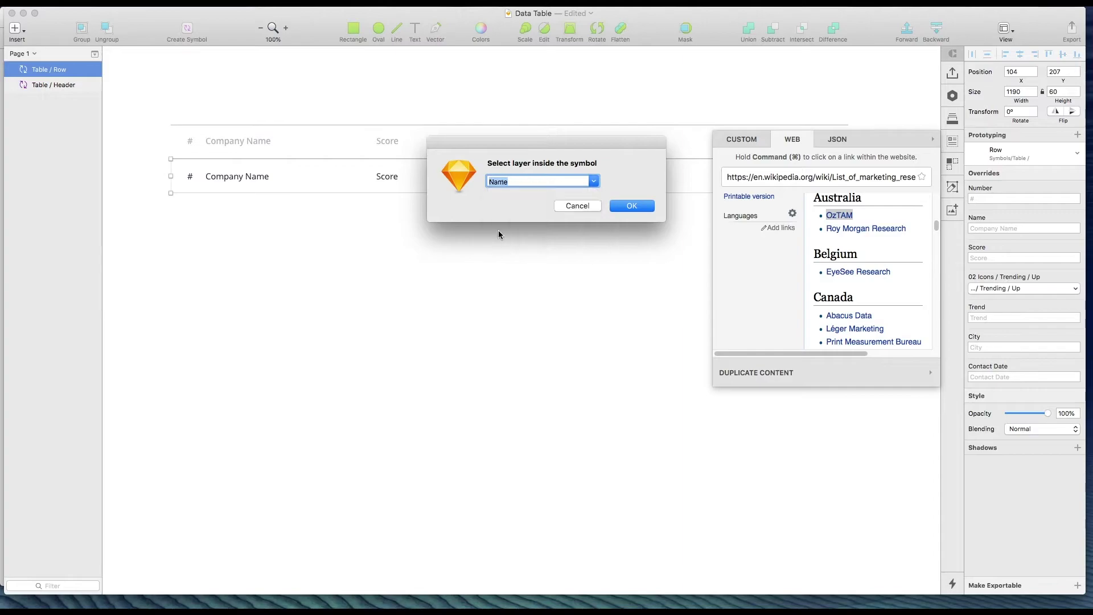
click(636, 204)
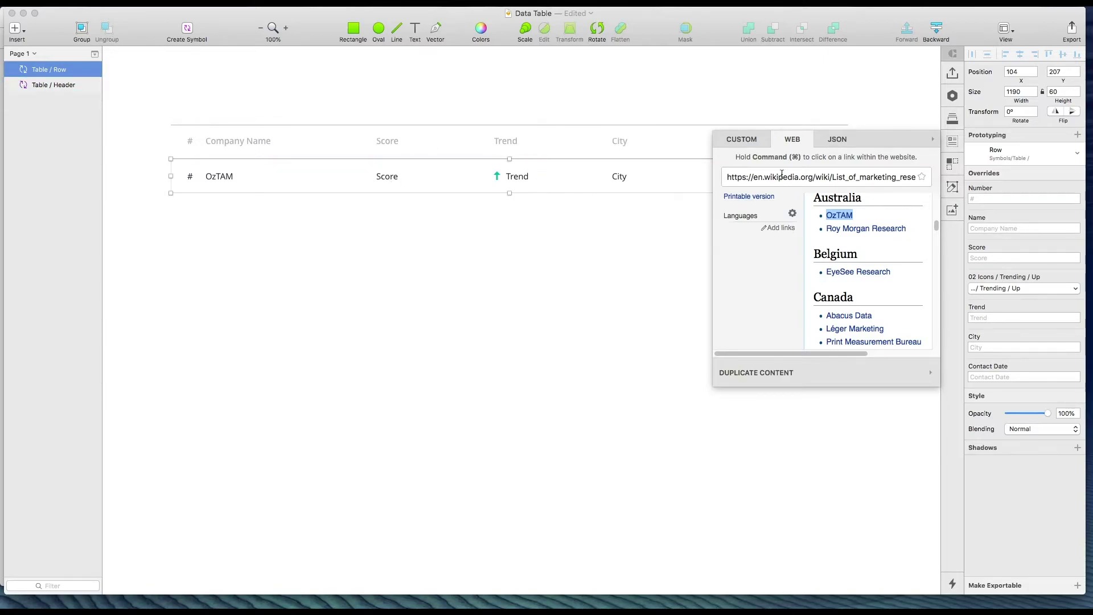
- Switch Craft to Custom data, select the Score override, and go to Excel
click(735, 138)
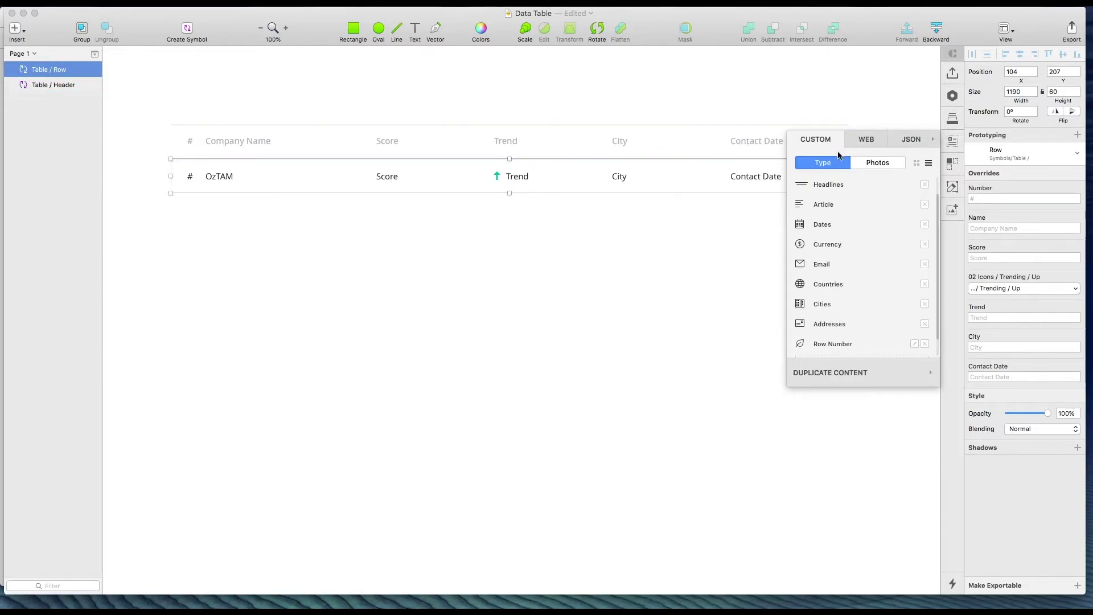
click(996, 258)
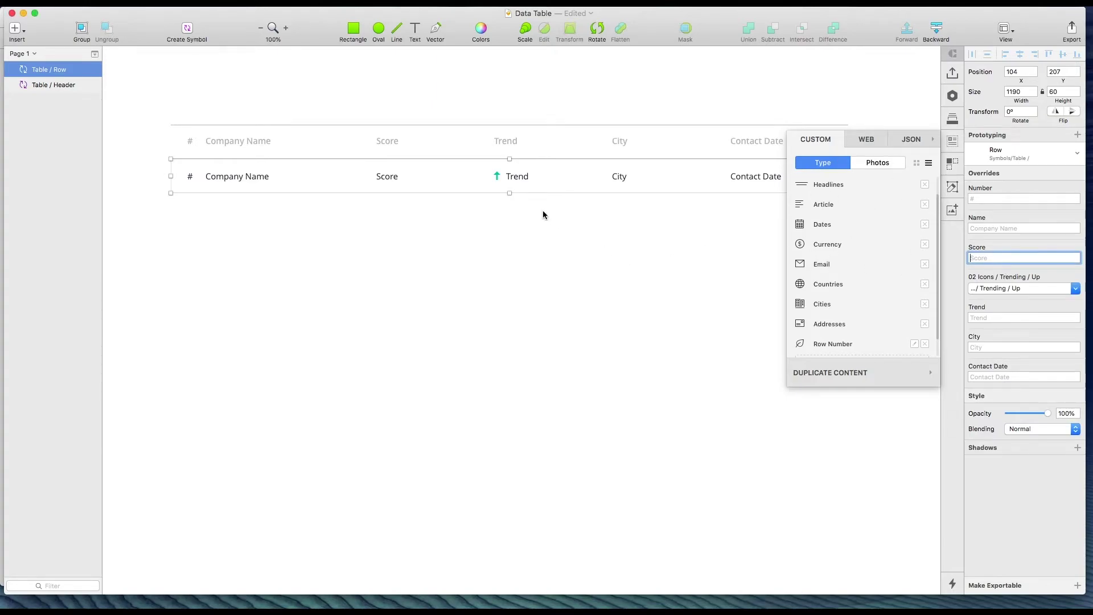
key(super+Tab)
key(super+Tab)
key(super+Tab)
key(super+Tab)
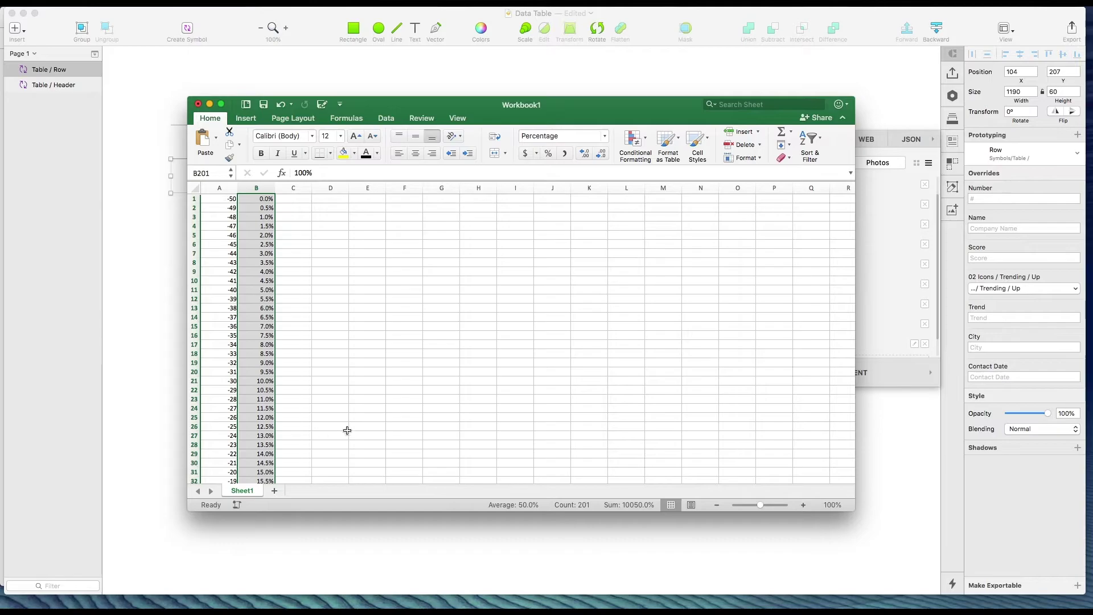
- Clear the old values from columns A and B
click(296, 197)
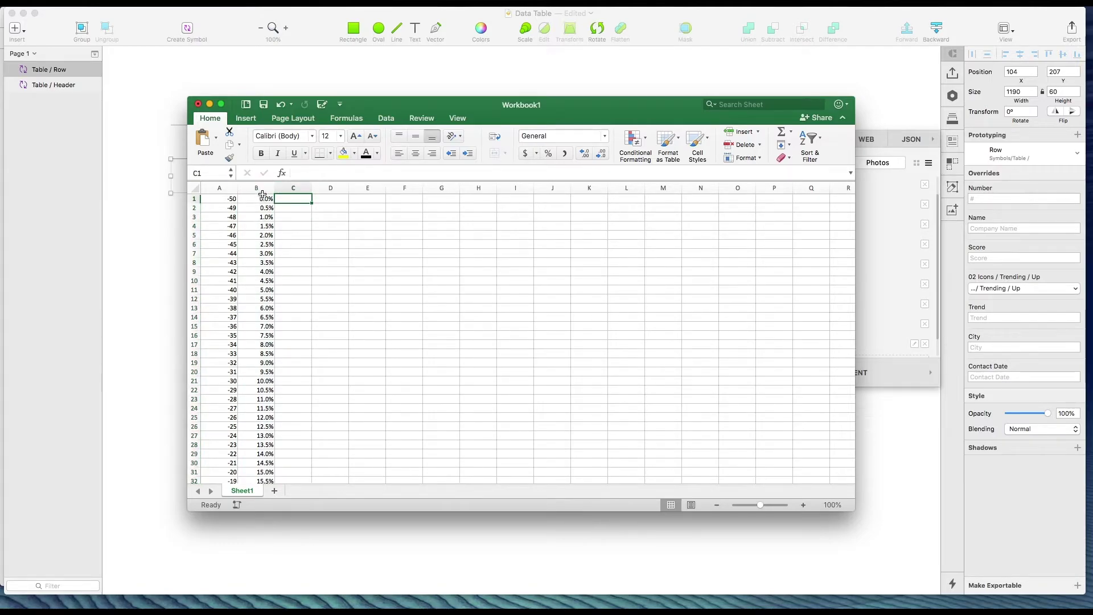
click(262, 191)
shift+click(219, 188)
key(Delete)
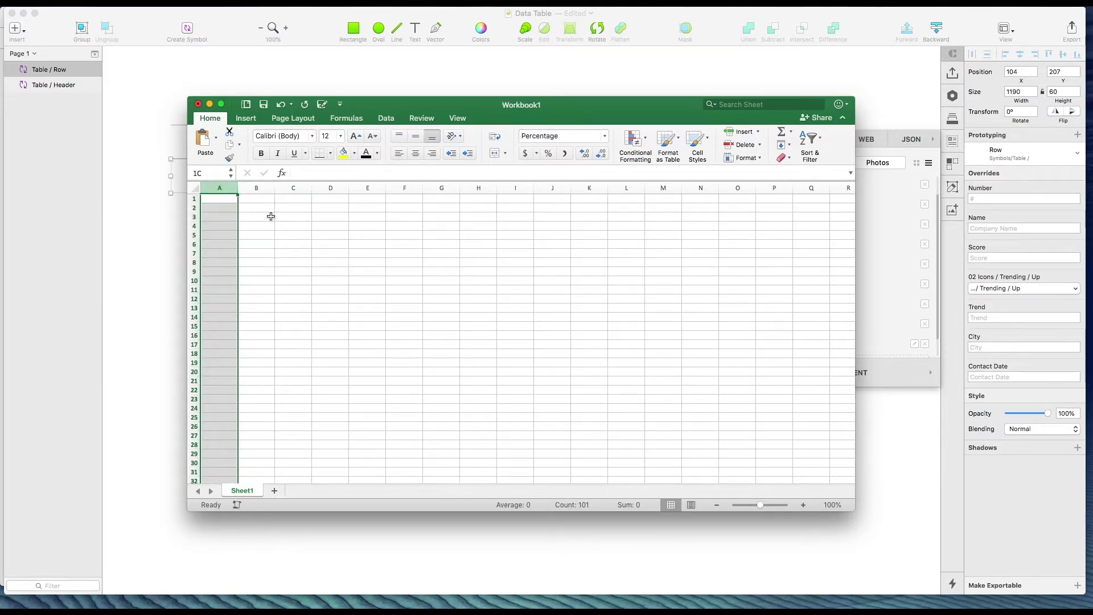
click(294, 225)
click(220, 188)
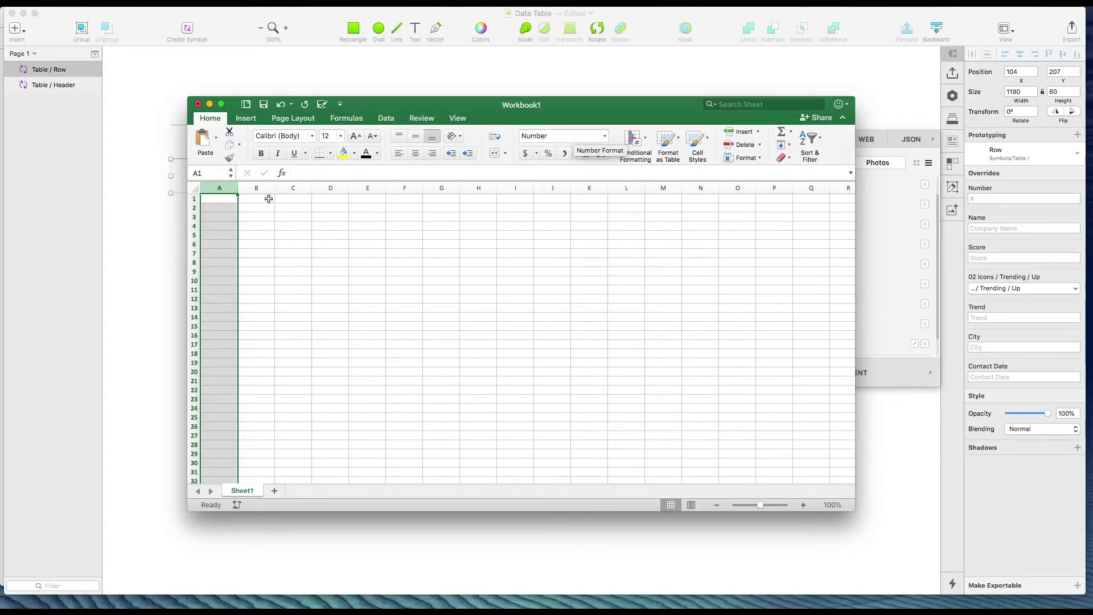
- Fill column A with a 1-to-100 series from 1 and 2, and copy it
click(226, 200)
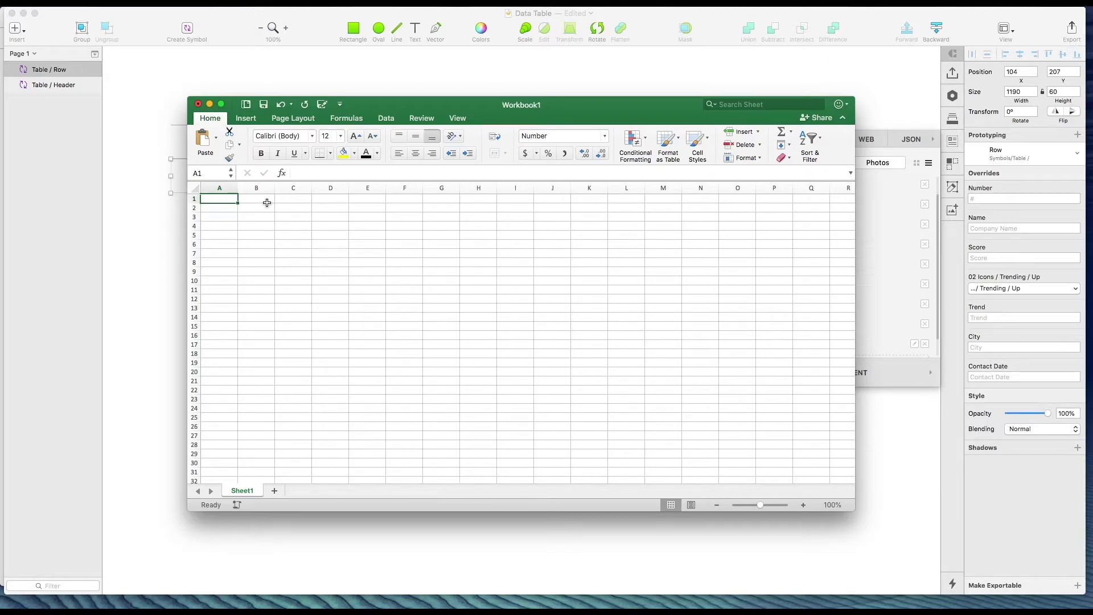
text(1)
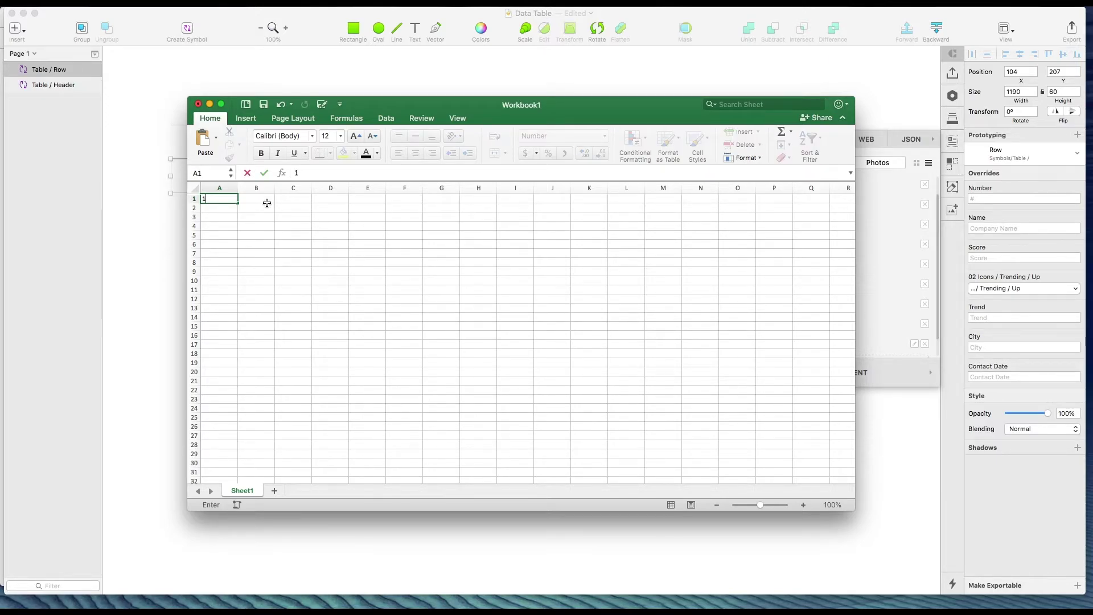
key(Return)
text(2)
key(Return)
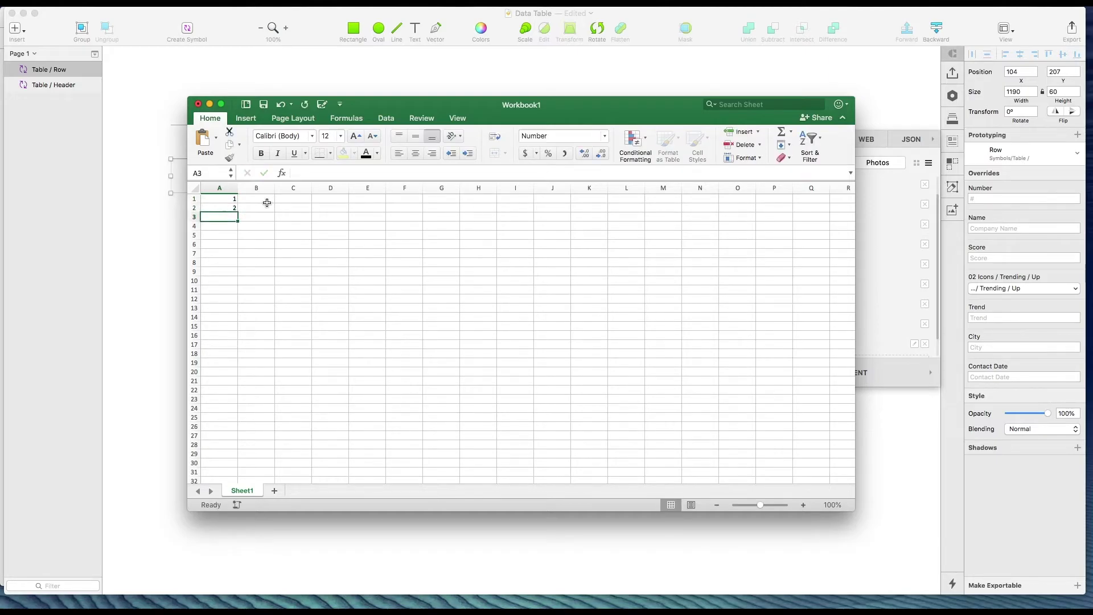
click(226, 199)
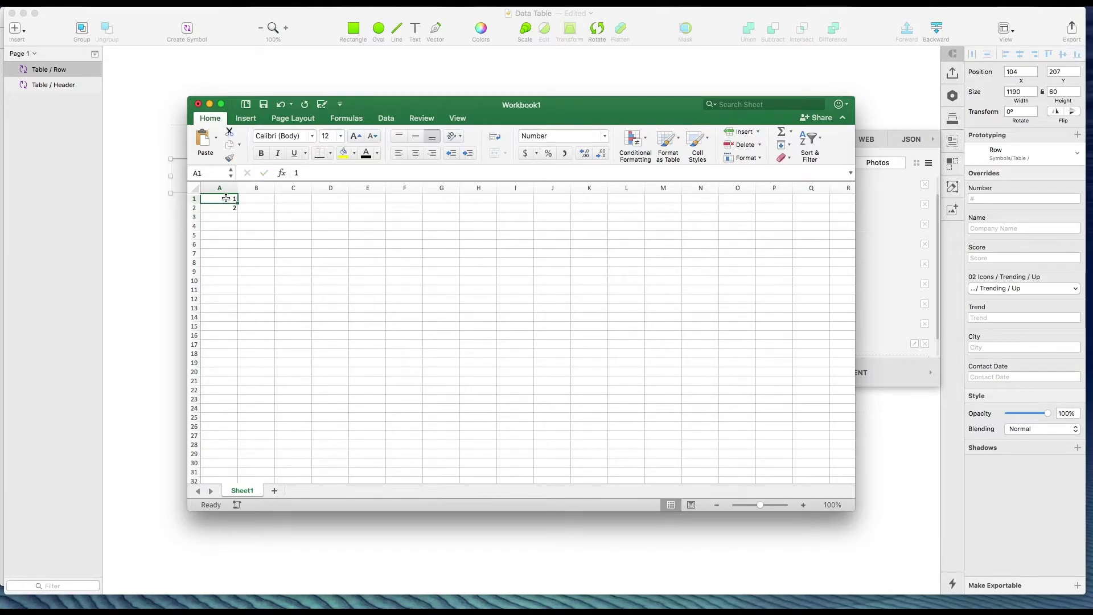
drag(226, 199, 223, 207)
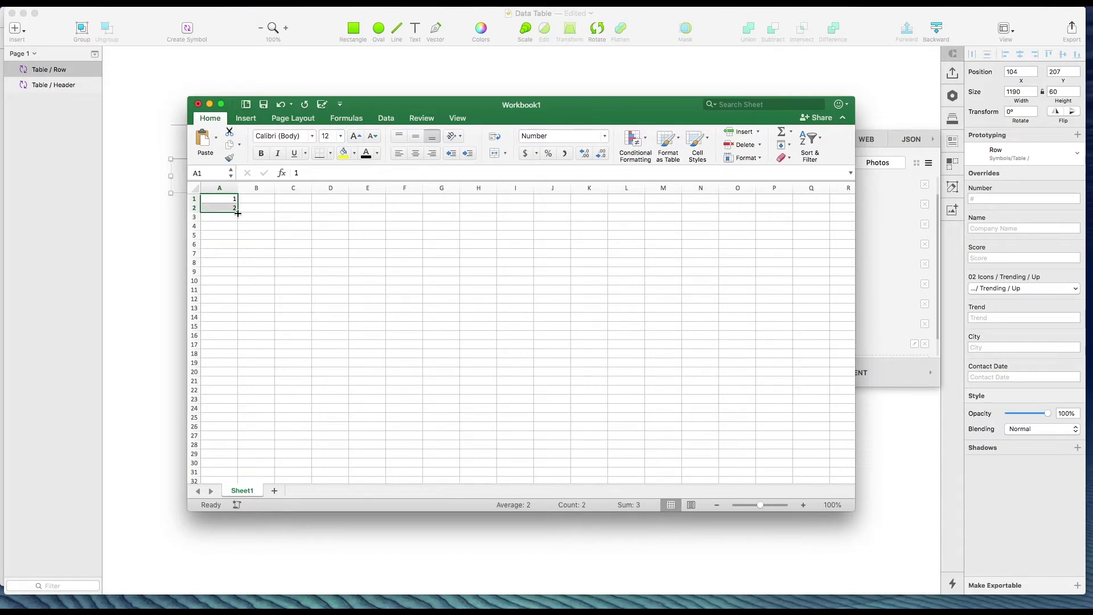
drag(238, 213, 233, 484)
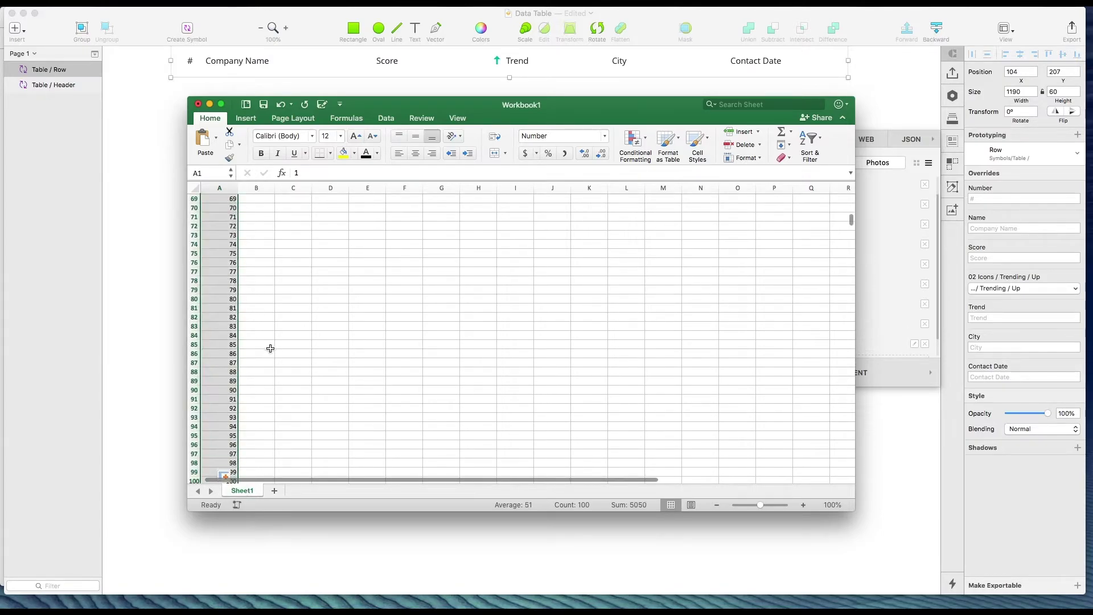
scroll(271, 345, down, 3)
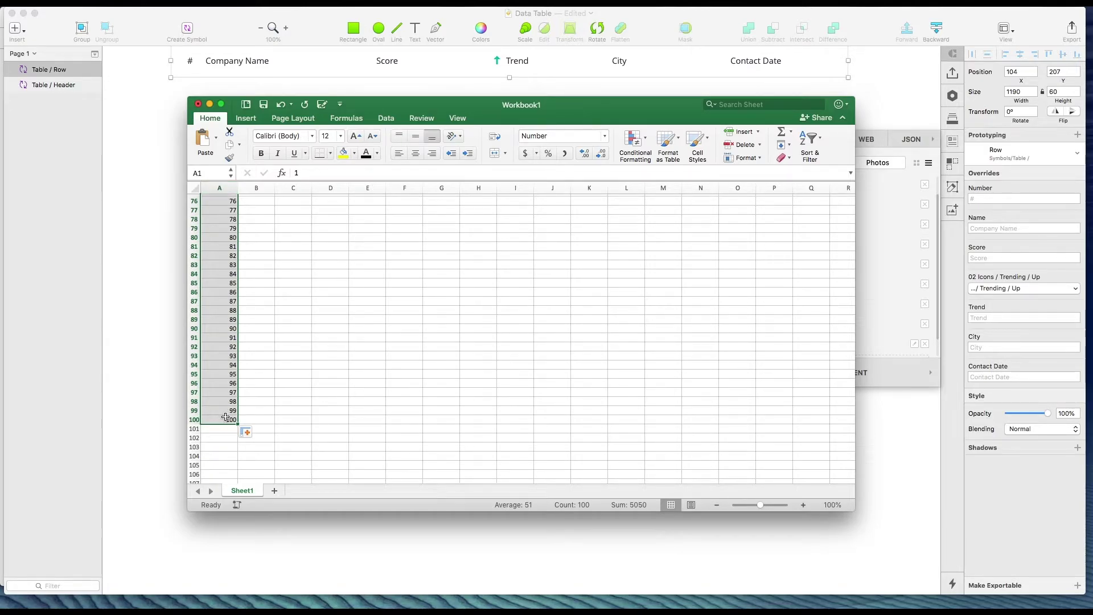
key(super+c)
- Create and save a custom Craft item named Score containing the pasted numbers
click(634, 18)
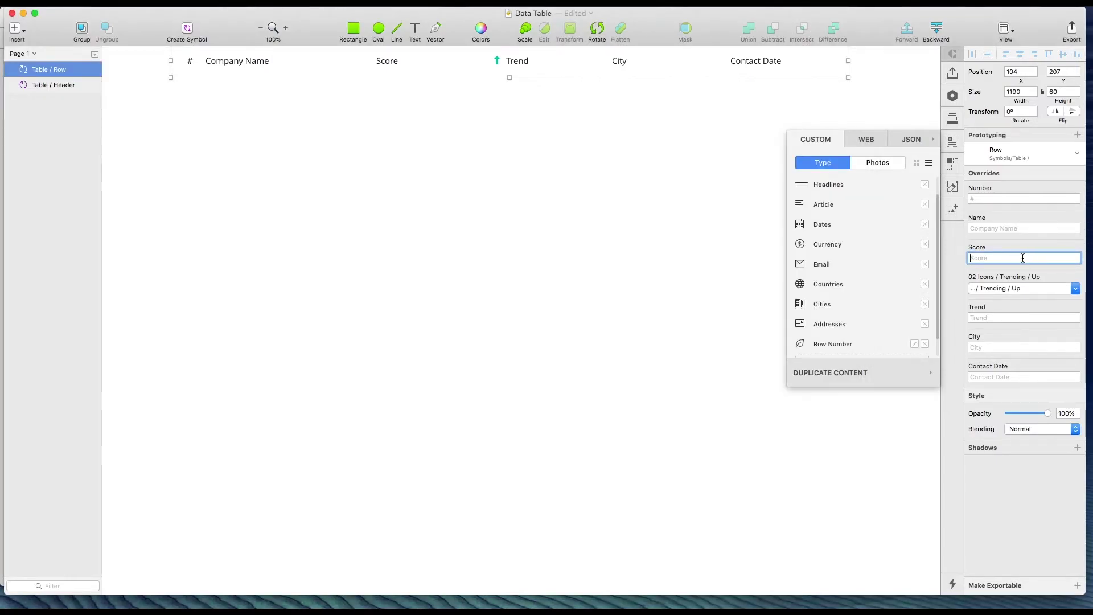
scroll(557, 221, up, 3)
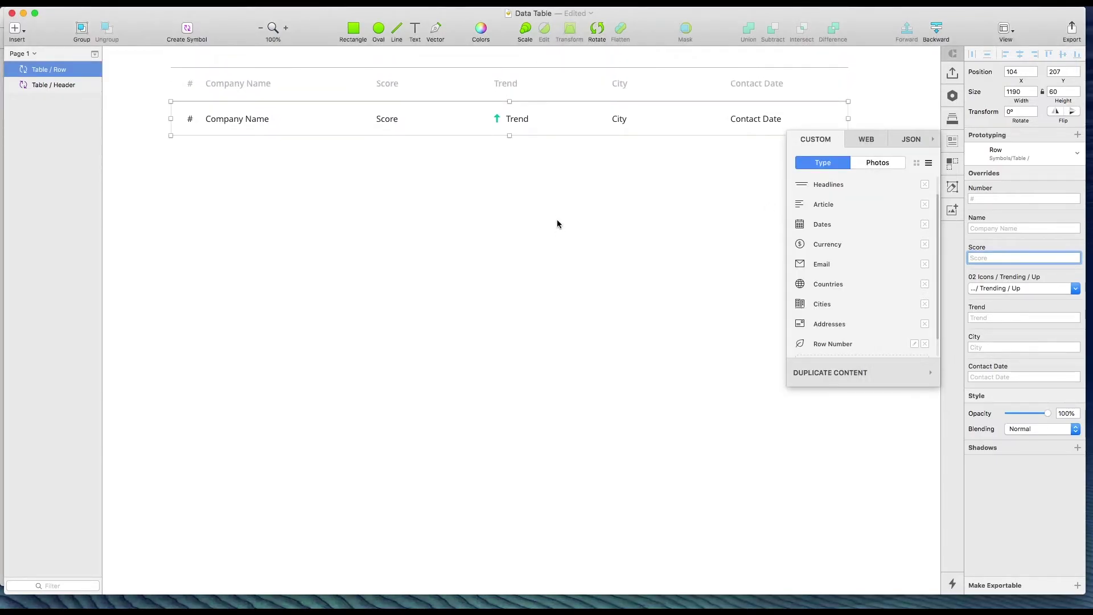
scroll(556, 223, up, 3)
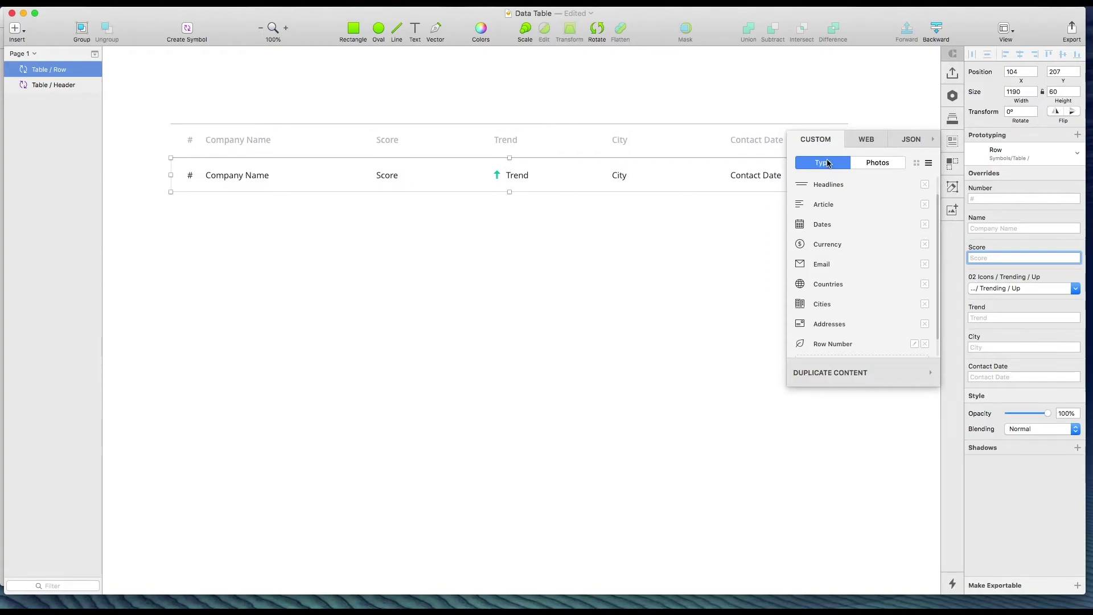
scroll(876, 330, down, 1)
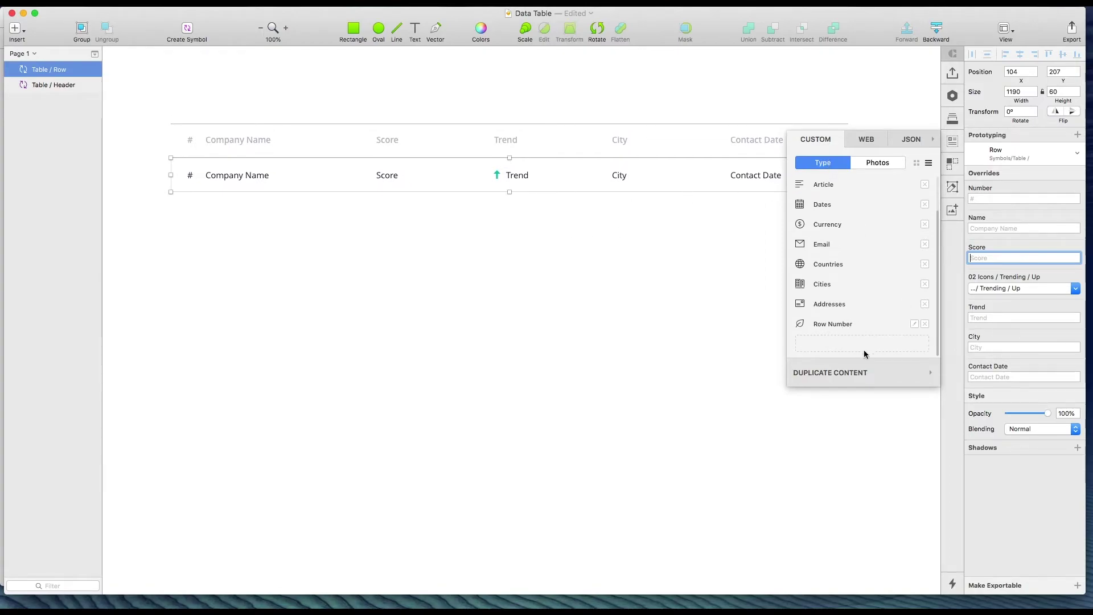
click(863, 345)
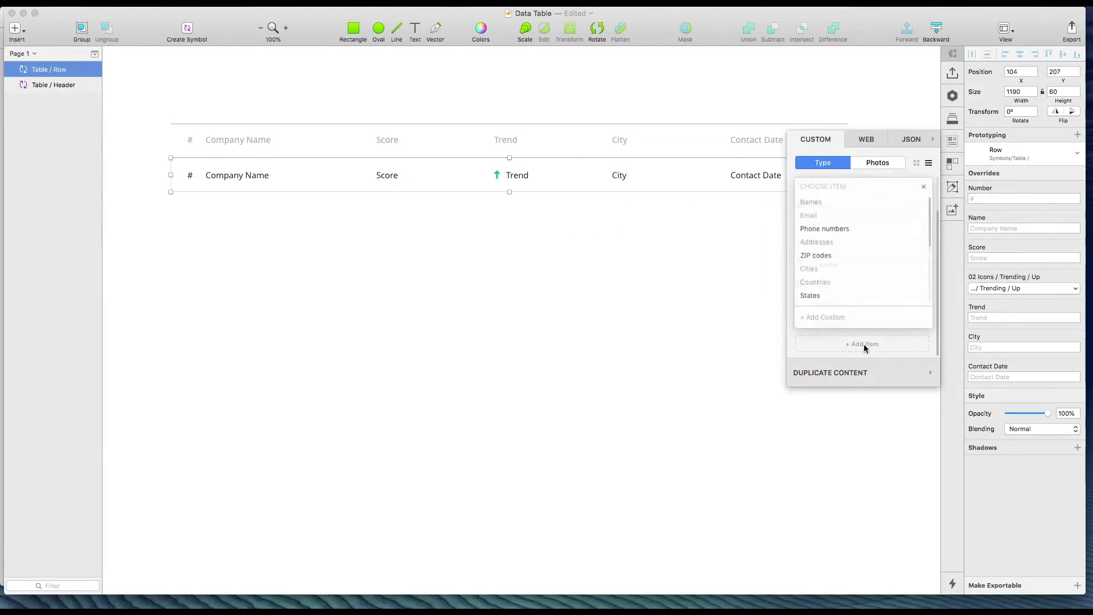
click(830, 321)
text(Score)
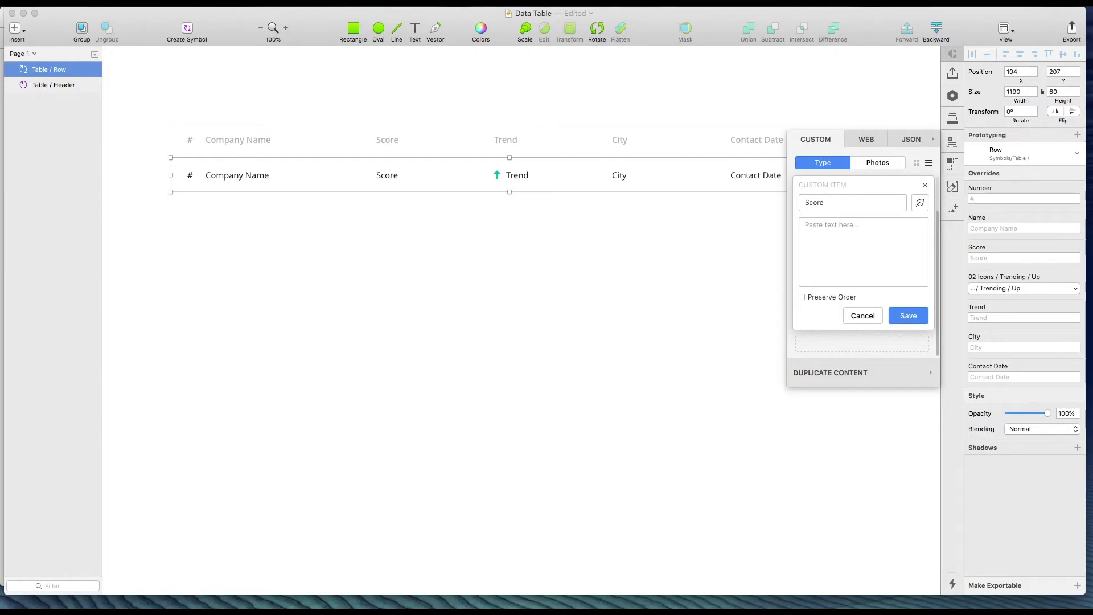
key(super+v)
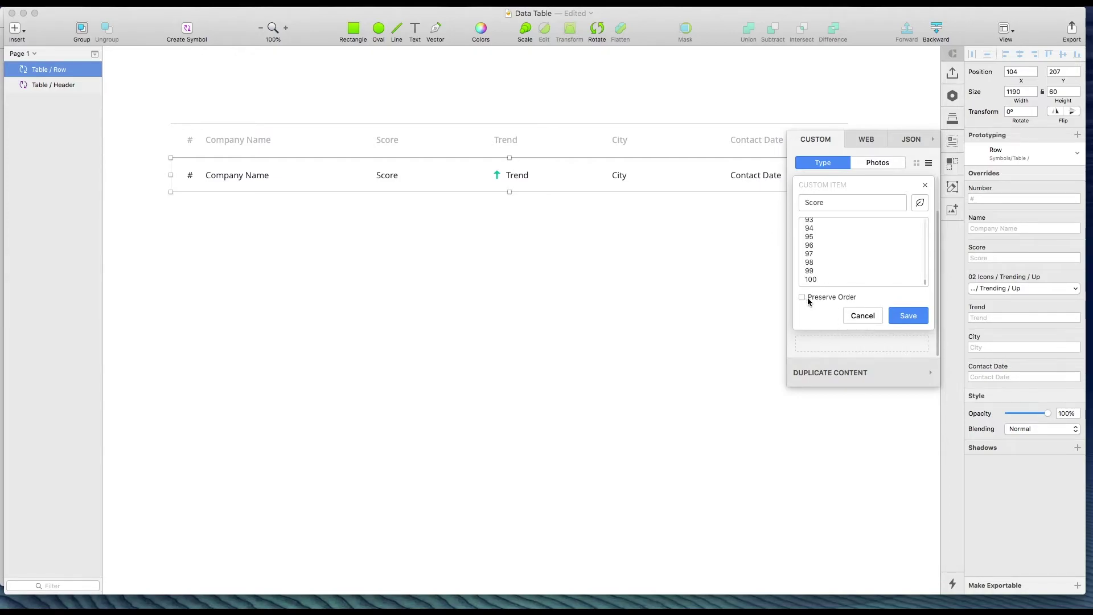
click(907, 315)
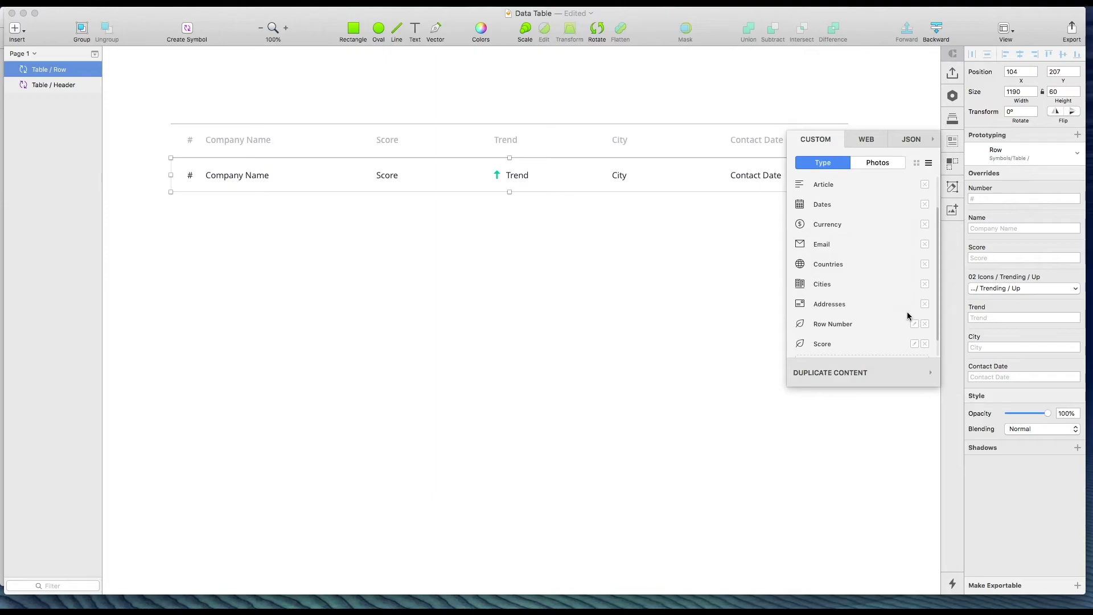
- Apply the Score data to the row's Score layer, filling it with 96
click(821, 343)
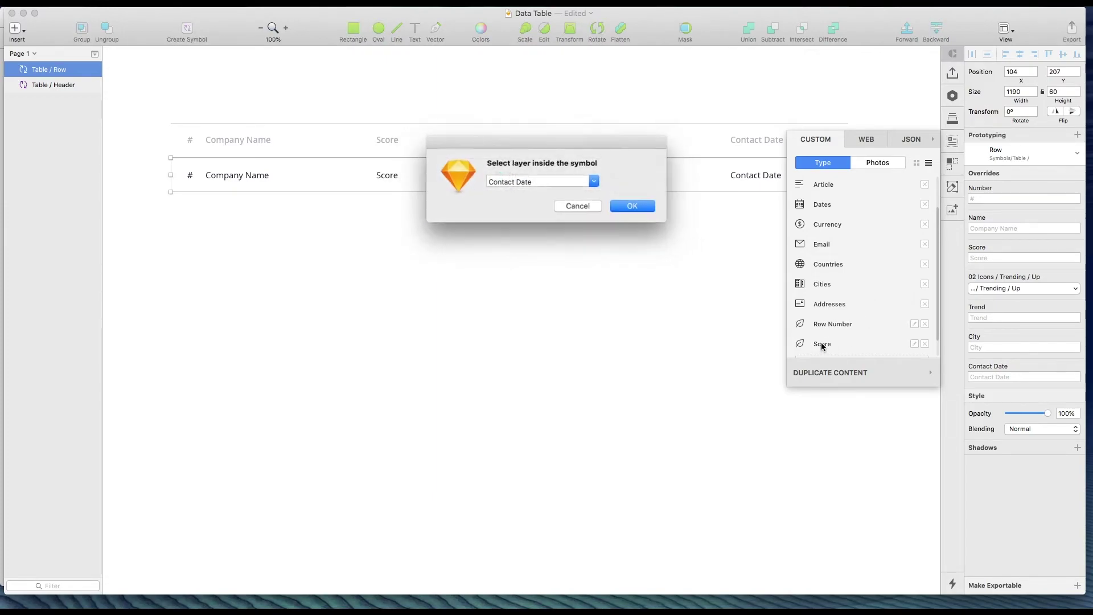
click(594, 181)
click(494, 230)
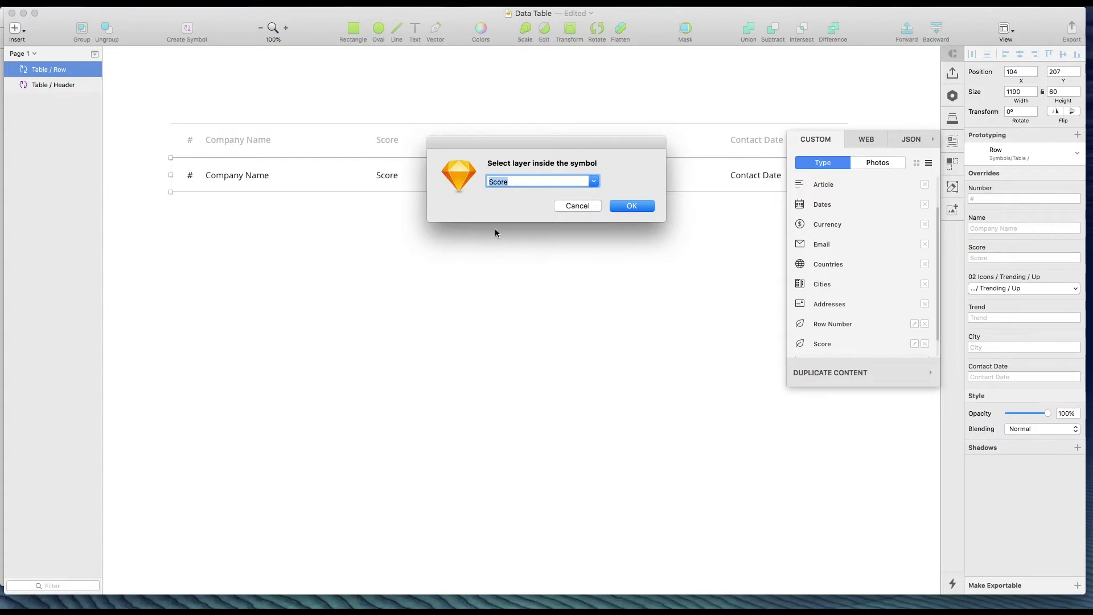
click(631, 205)
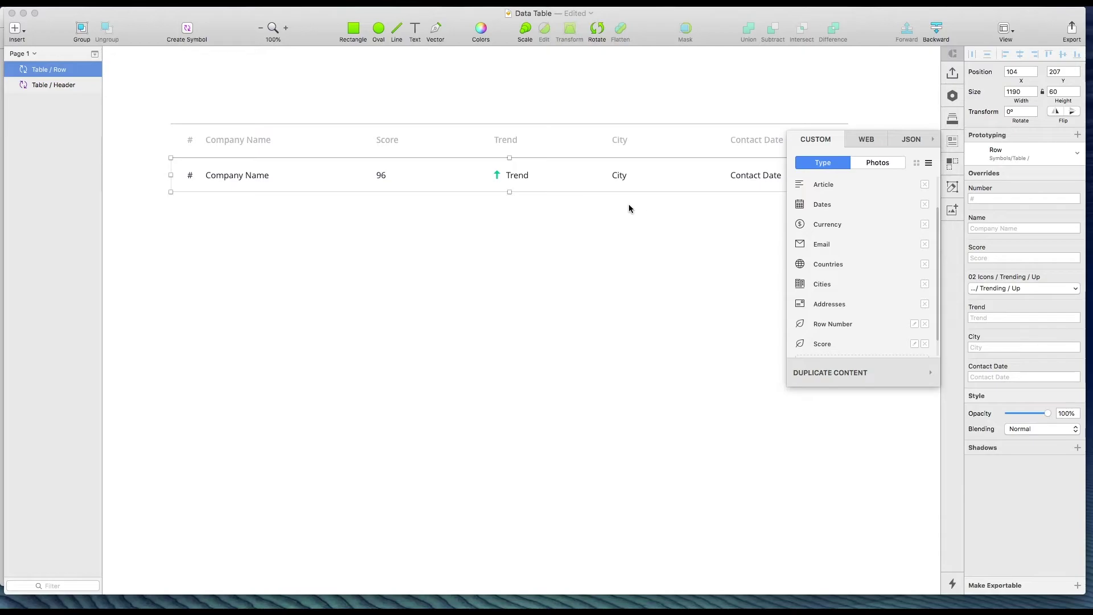
key(super+z)
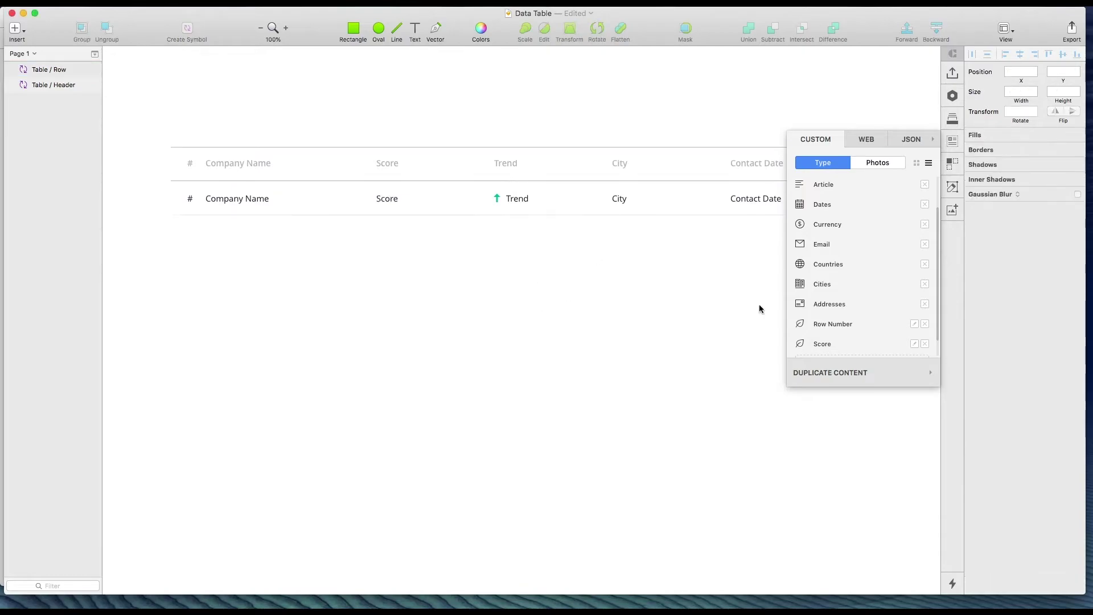
click(517, 197)
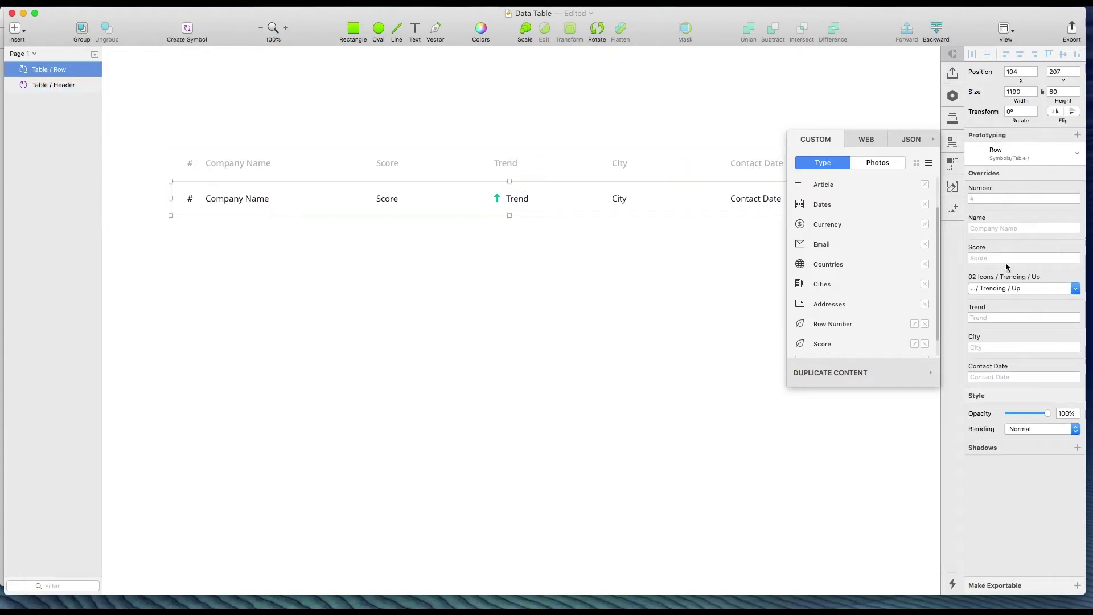
click(1009, 320)
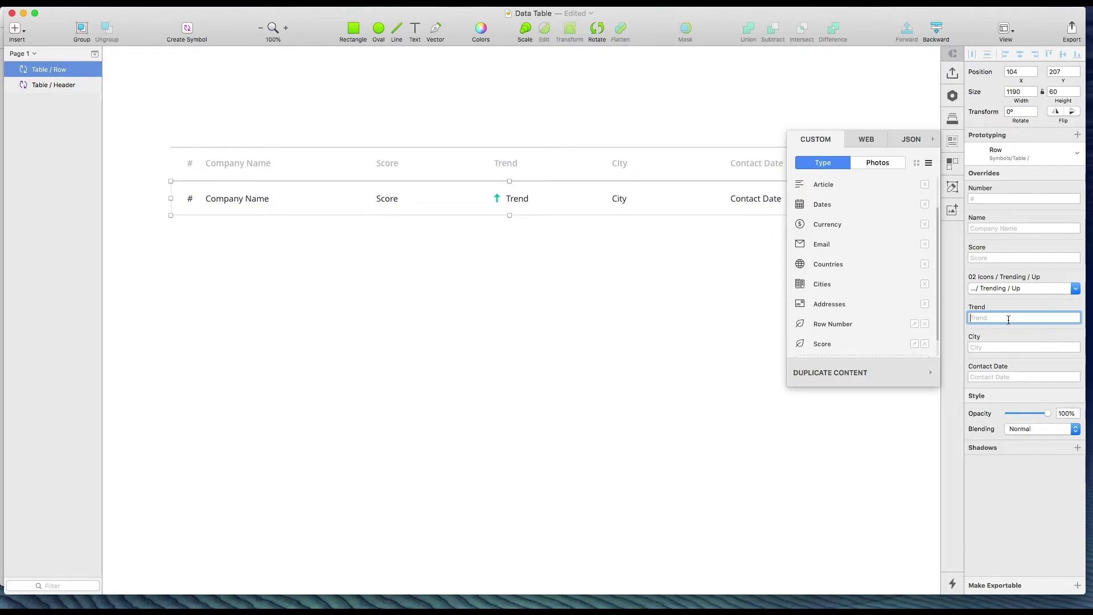
mouse_move(499, 592)
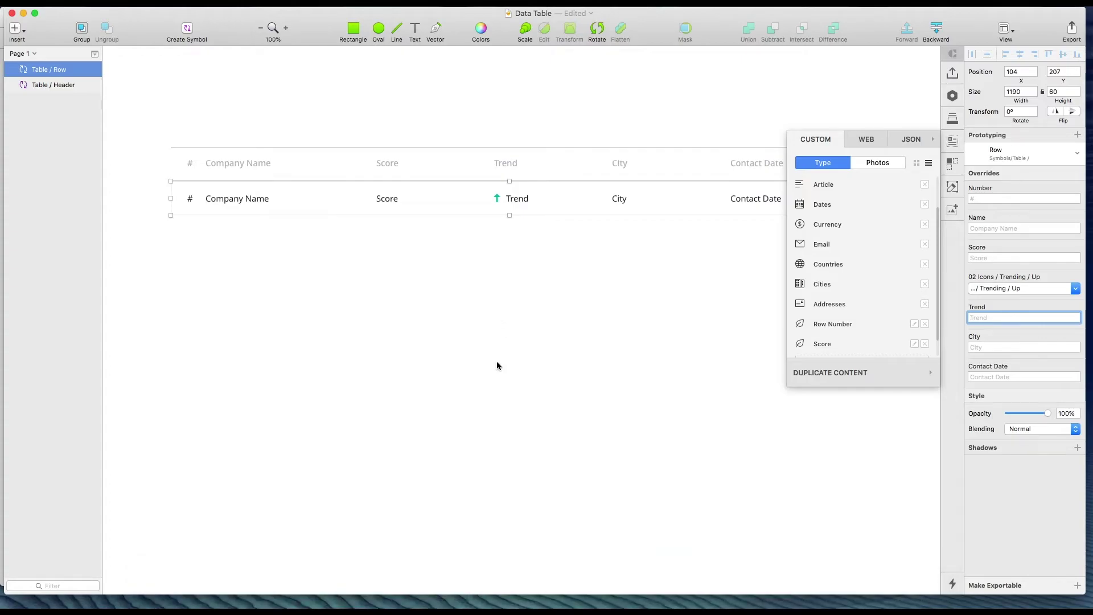
- Enter -20% in cell B1 of the percentage-formatted column B
key(super+Tab)
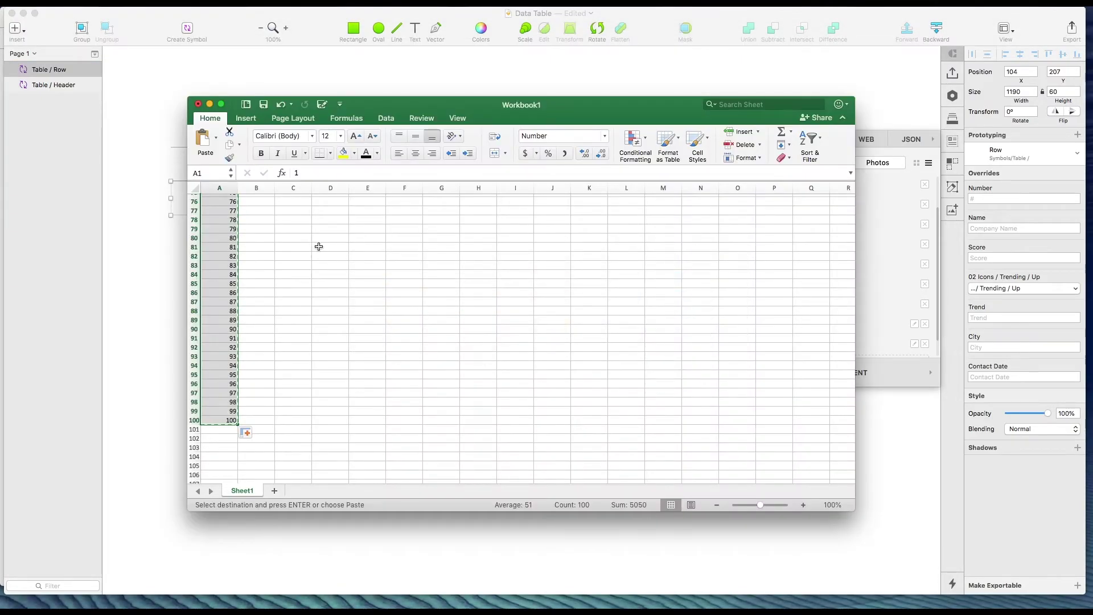
scroll(263, 221, up, 15)
click(263, 189)
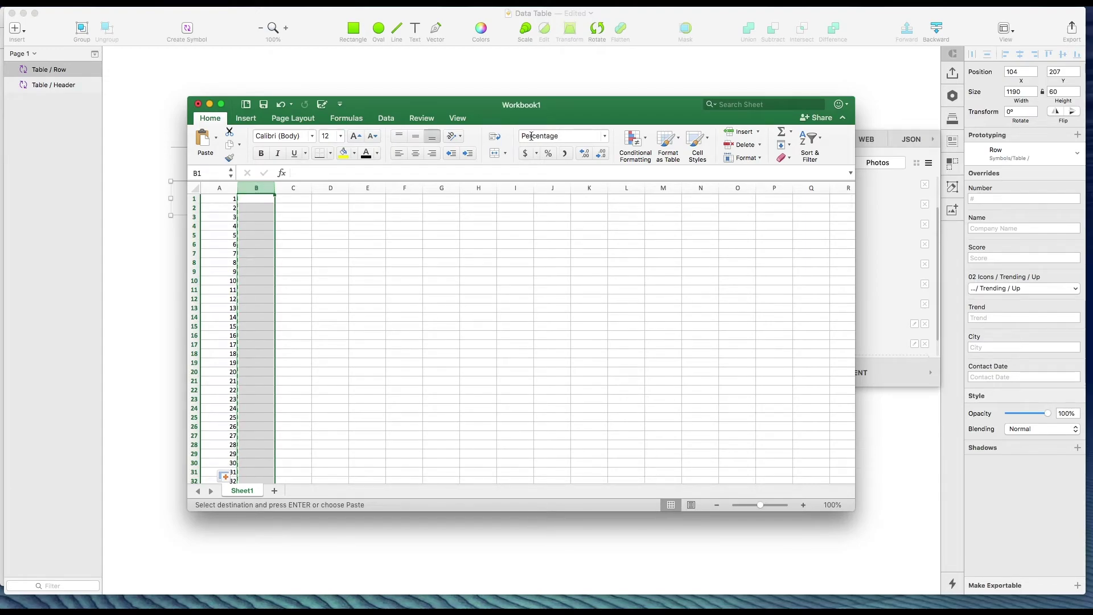
click(258, 199)
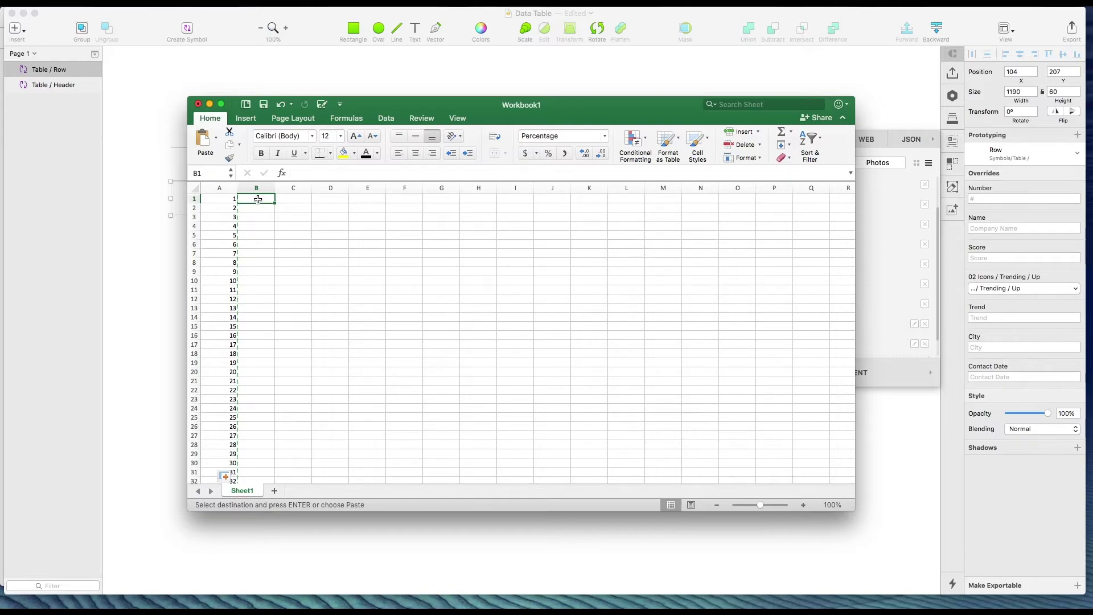
text(-)
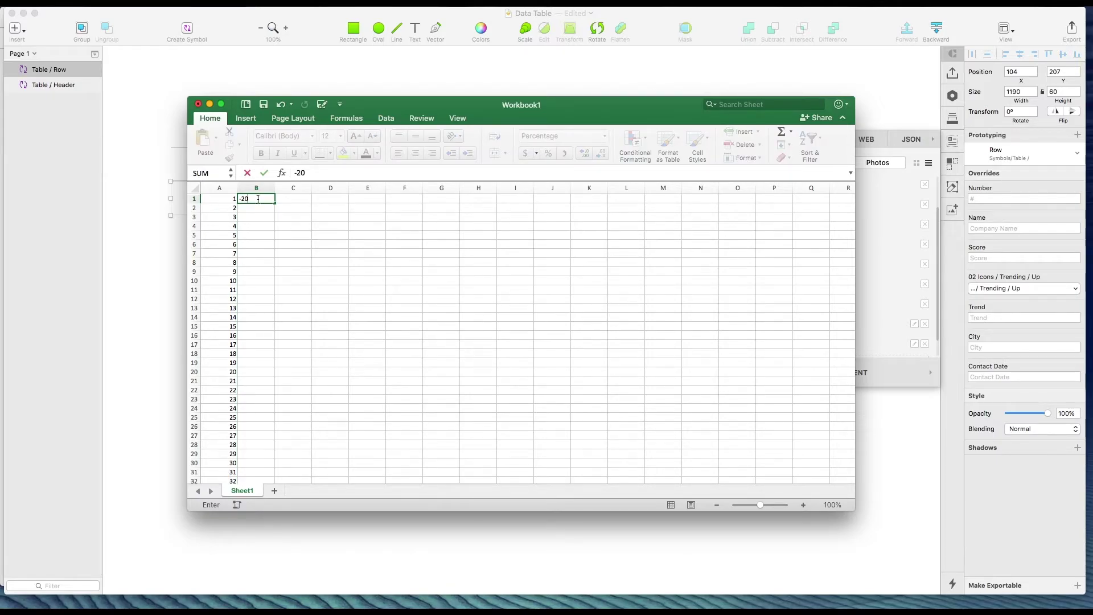
text(20)
key(Return)
click(259, 200)
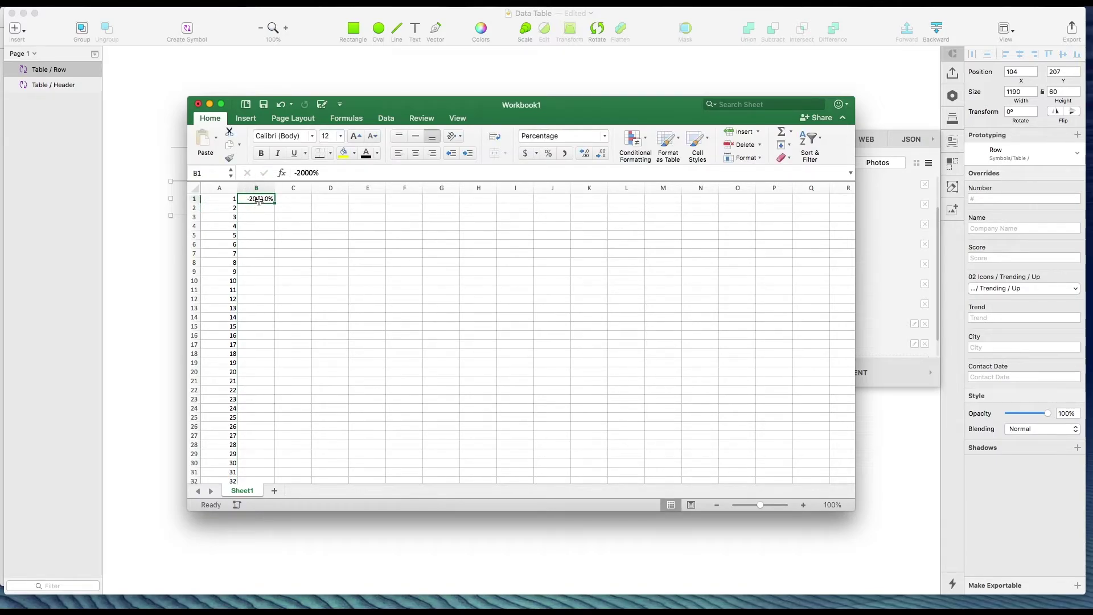
click(308, 173)
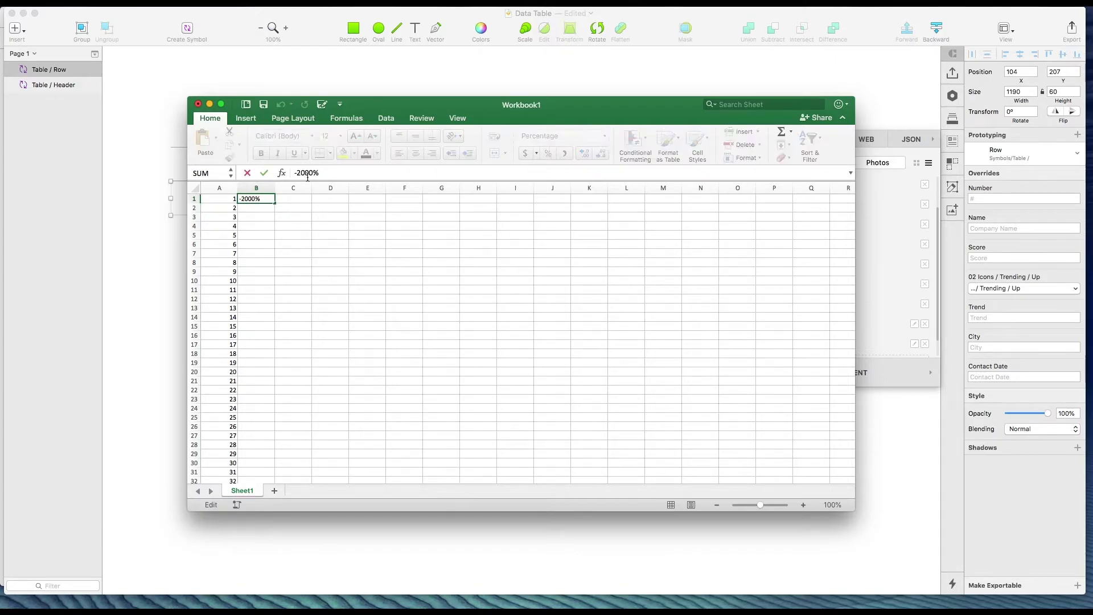
key(Delete)
key(Delete)
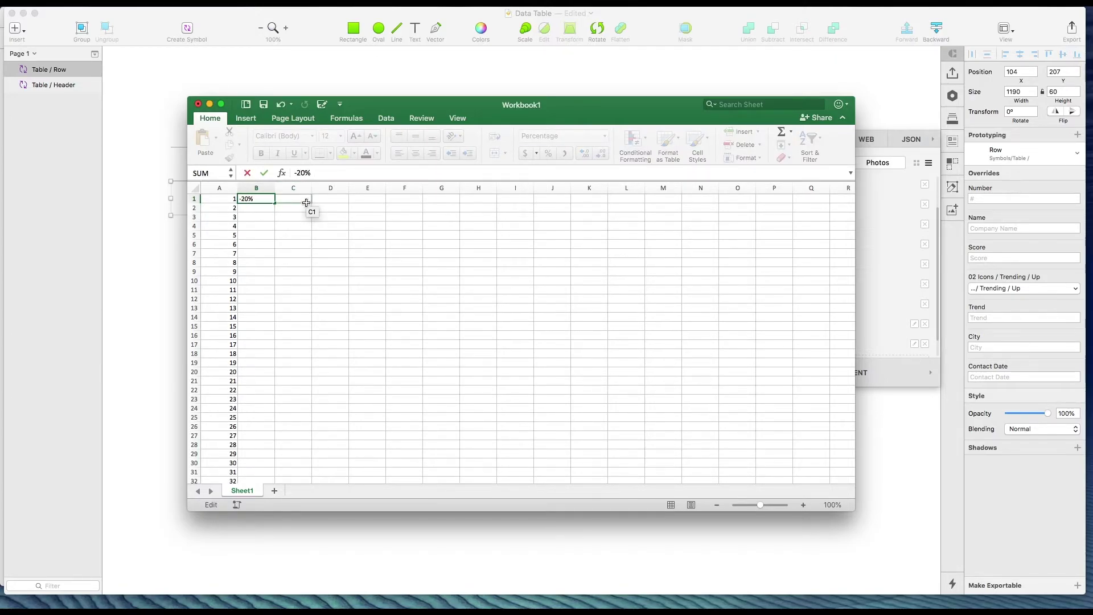
click(265, 209)
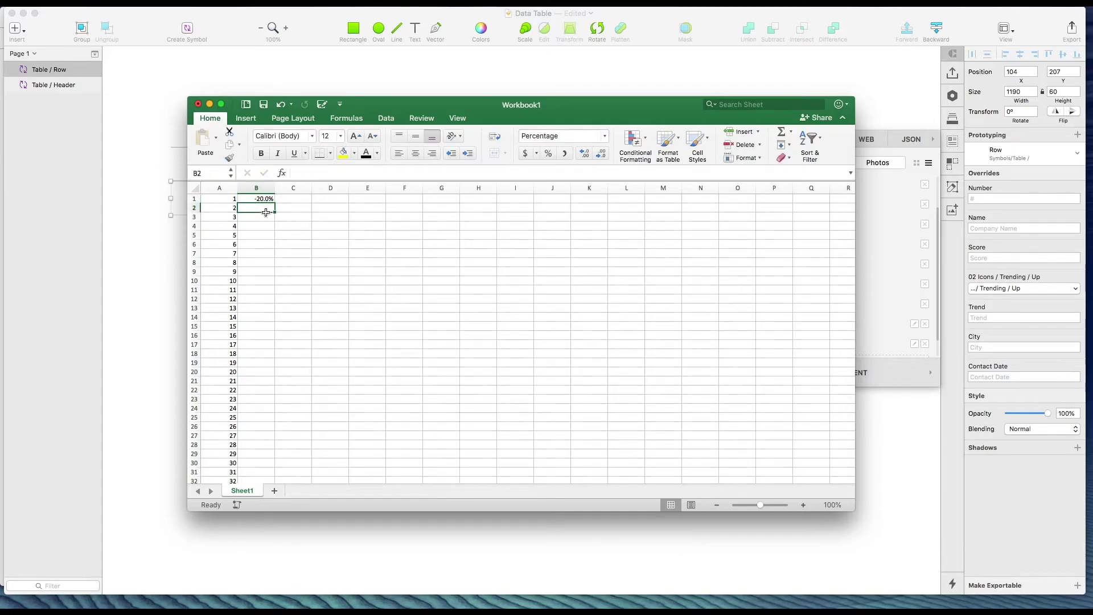
- Enter -19.5% in cell B2, correcting the digits after the first entry
text(-19.5)
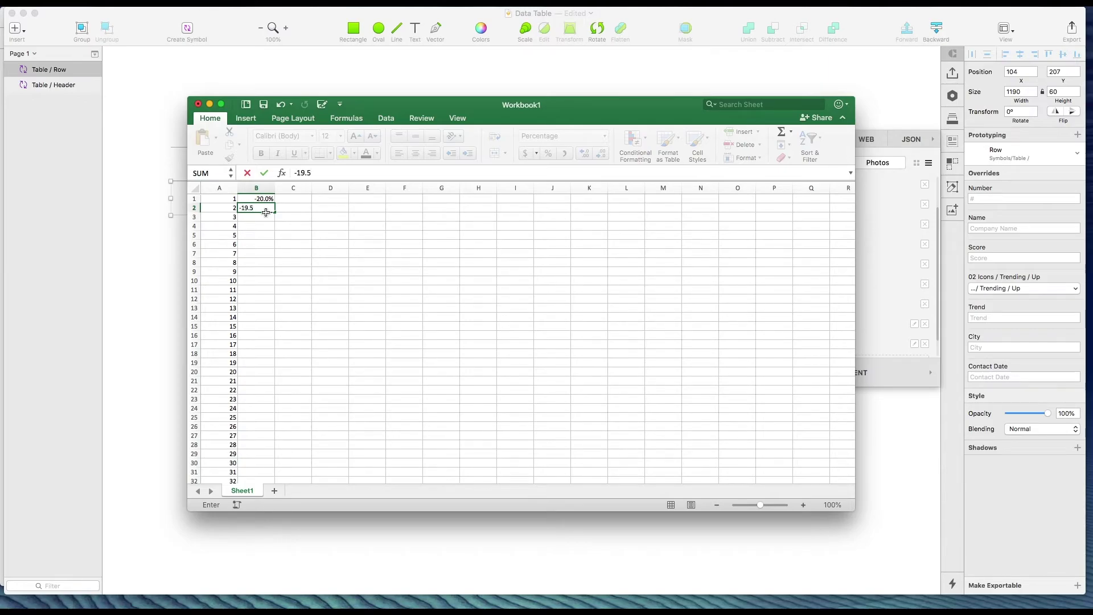
key(Return)
click(258, 208)
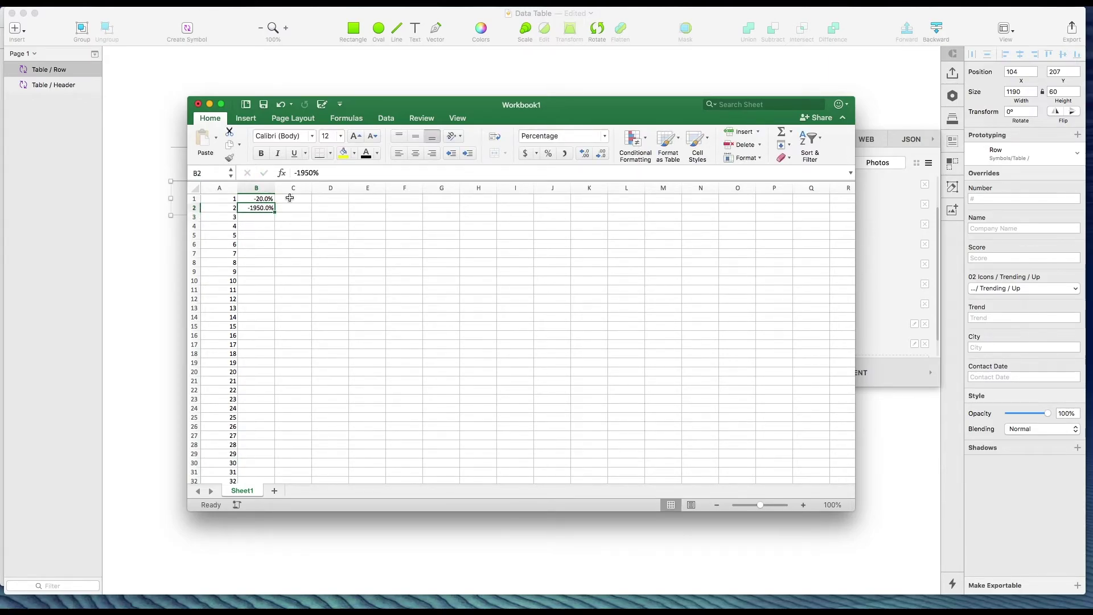
drag(312, 173, 308, 172)
text(.5)
key(Return)
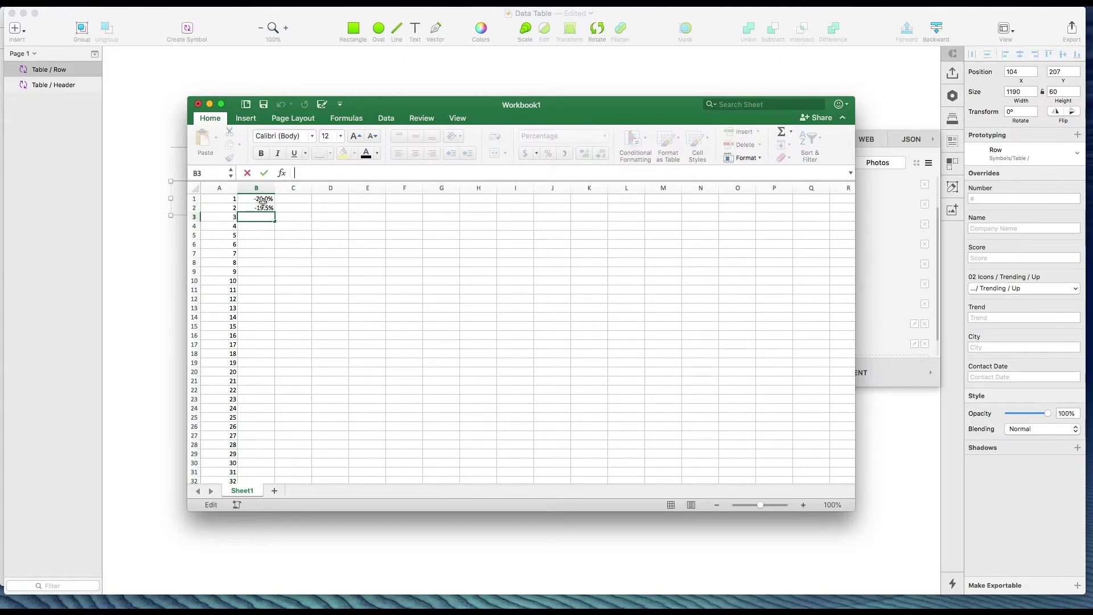
- Extend column B from -20% to 20.0% in 0.5% steps to row 81 and copy it
drag(259, 200, 261, 209)
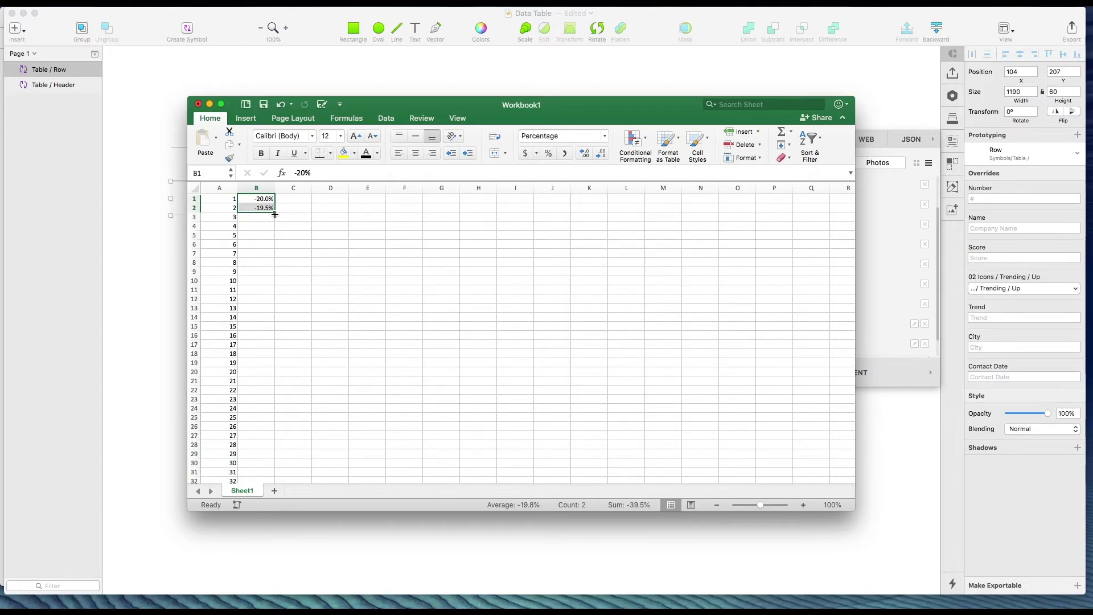
drag(274, 215, 273, 460)
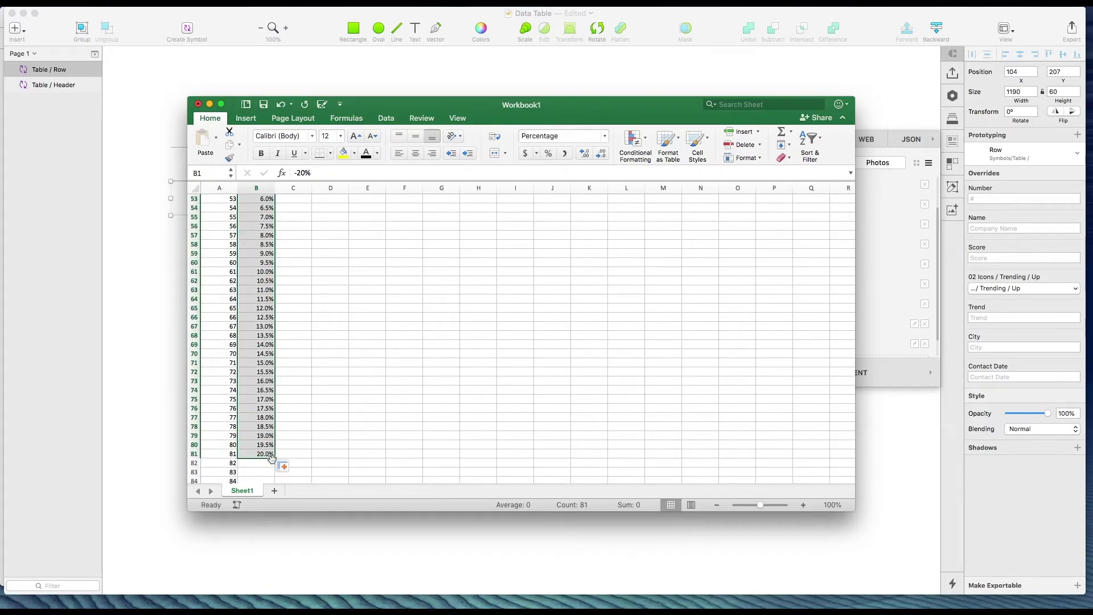
key(super+c)
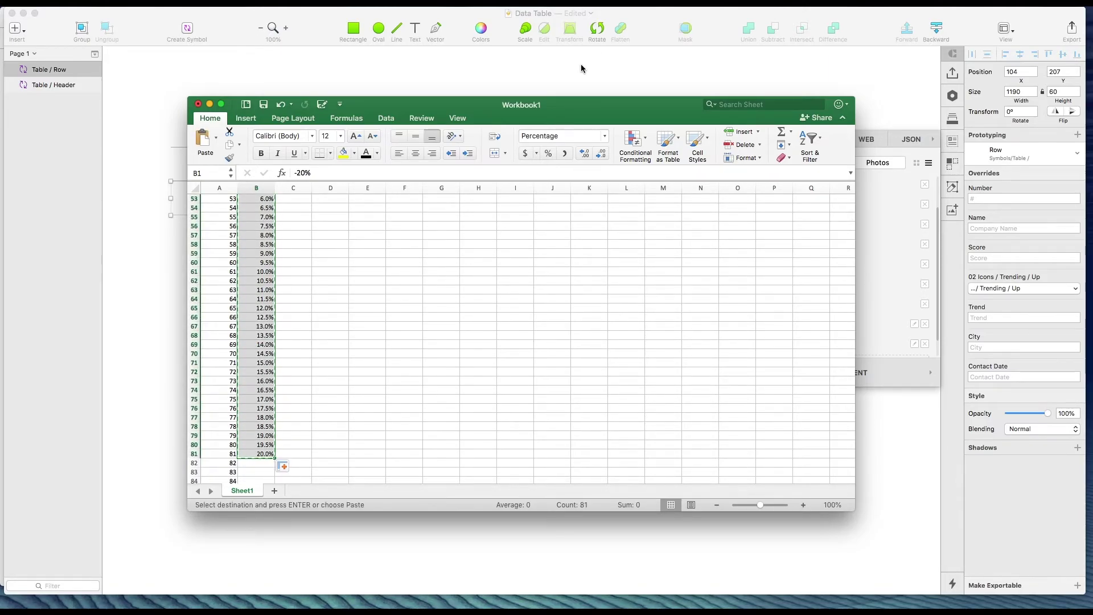
- Back in Sketch, select the table row and focus its Trend override in Craft
click(627, 18)
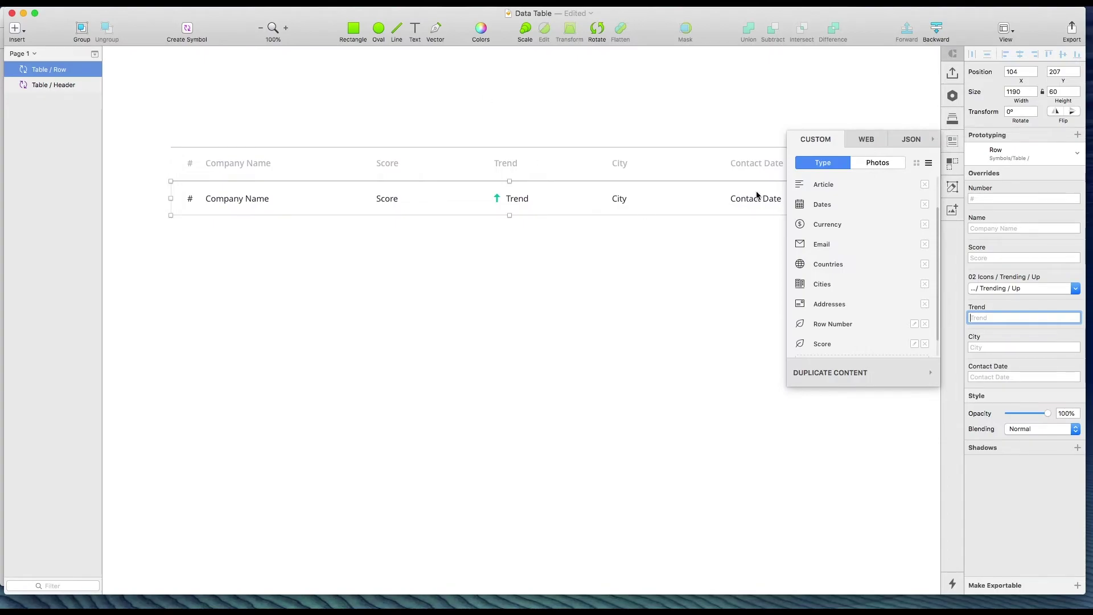
click(528, 196)
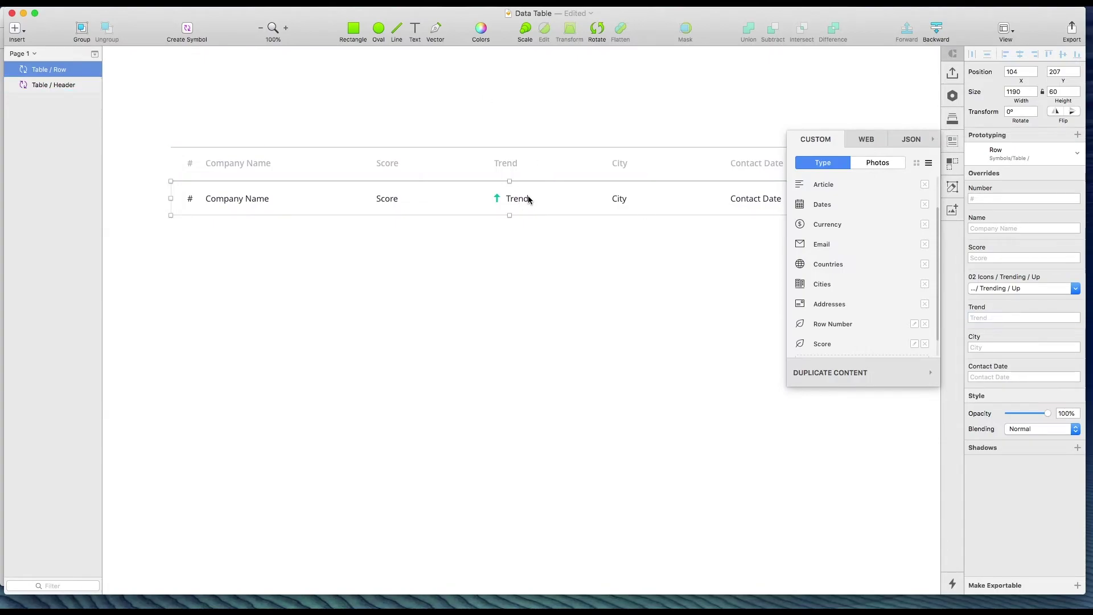
click(1005, 318)
scroll(865, 325, down, 1)
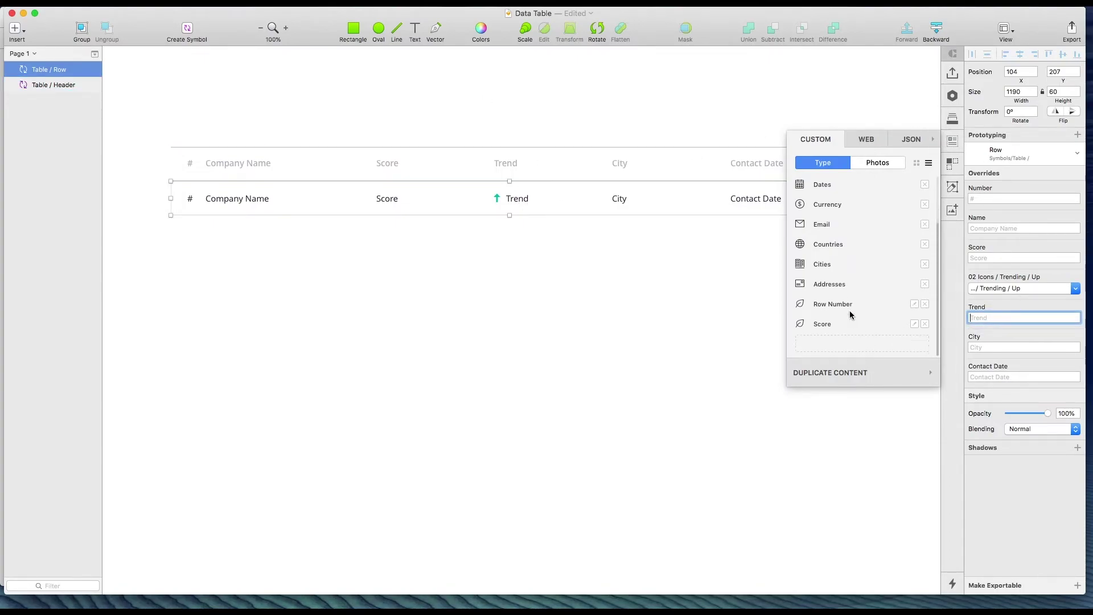
- Create and save a custom Craft data item named Trend from the pasted percentages
click(849, 346)
click(845, 320)
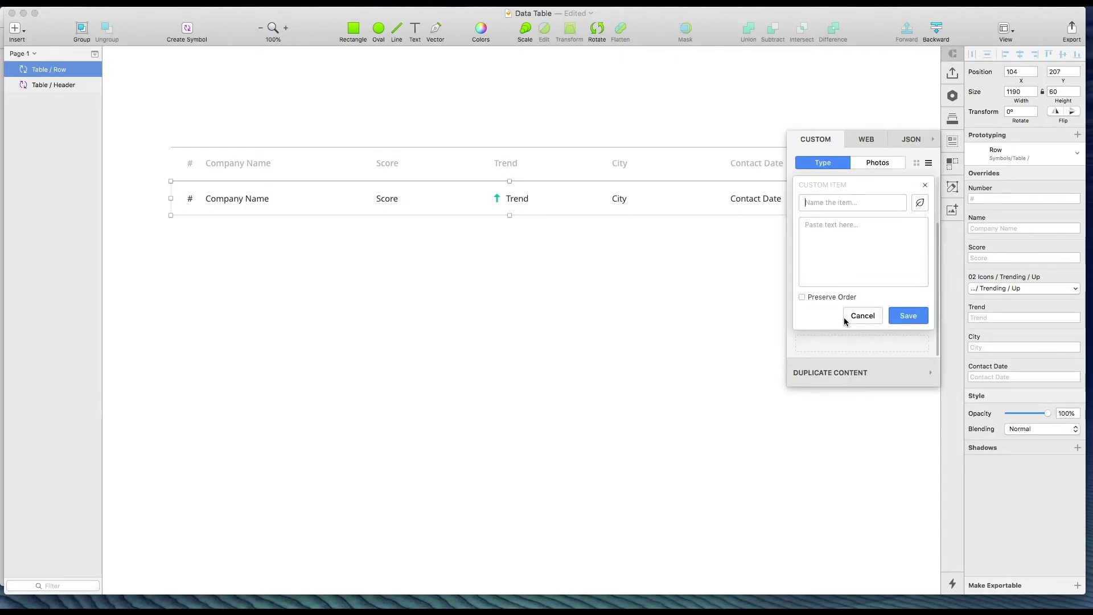
text(Te)
text(end)
click(845, 226)
key(super+v)
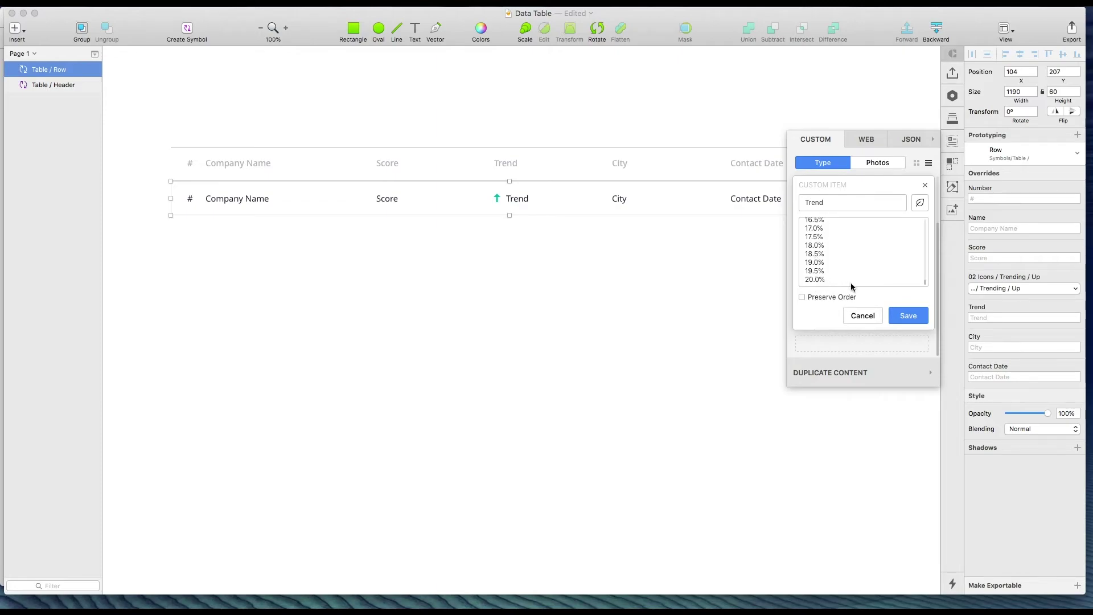
click(908, 317)
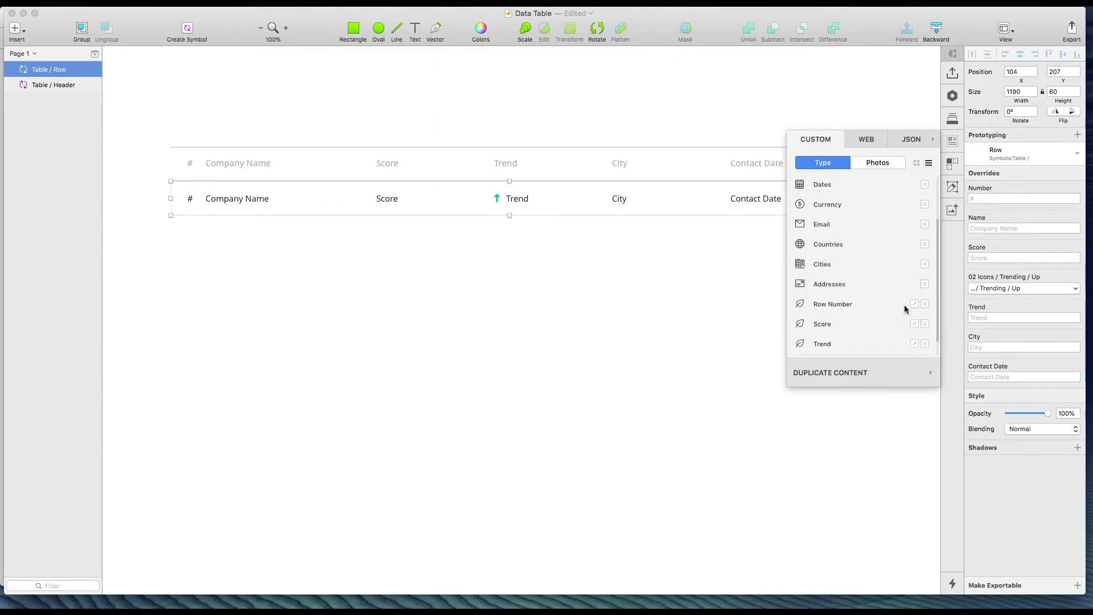
- Fill the row's Trend layer with a percentage from the Trend data set
click(993, 317)
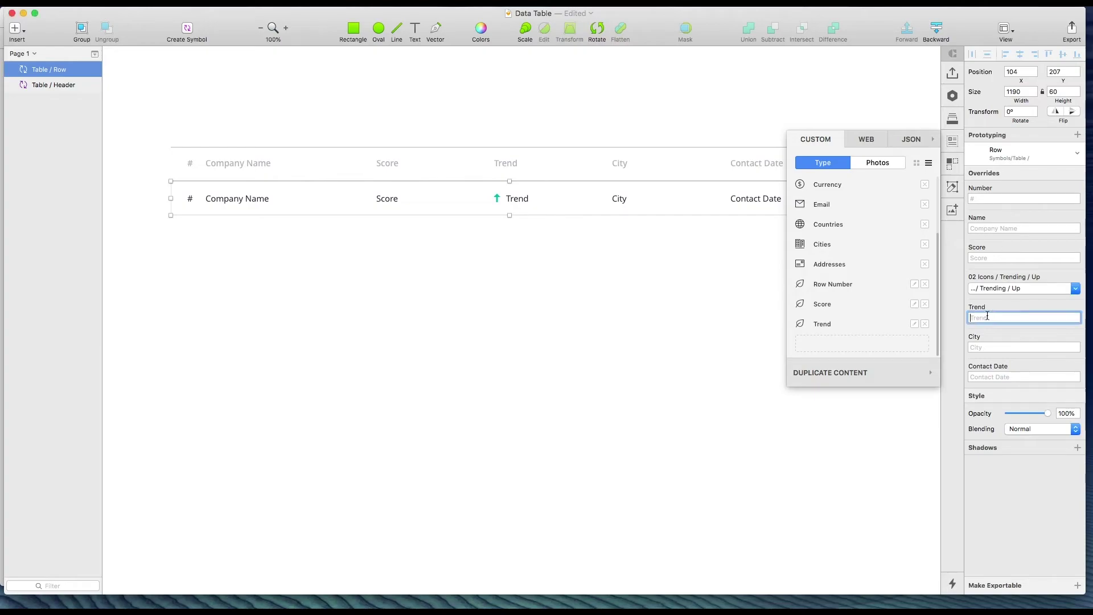
click(829, 328)
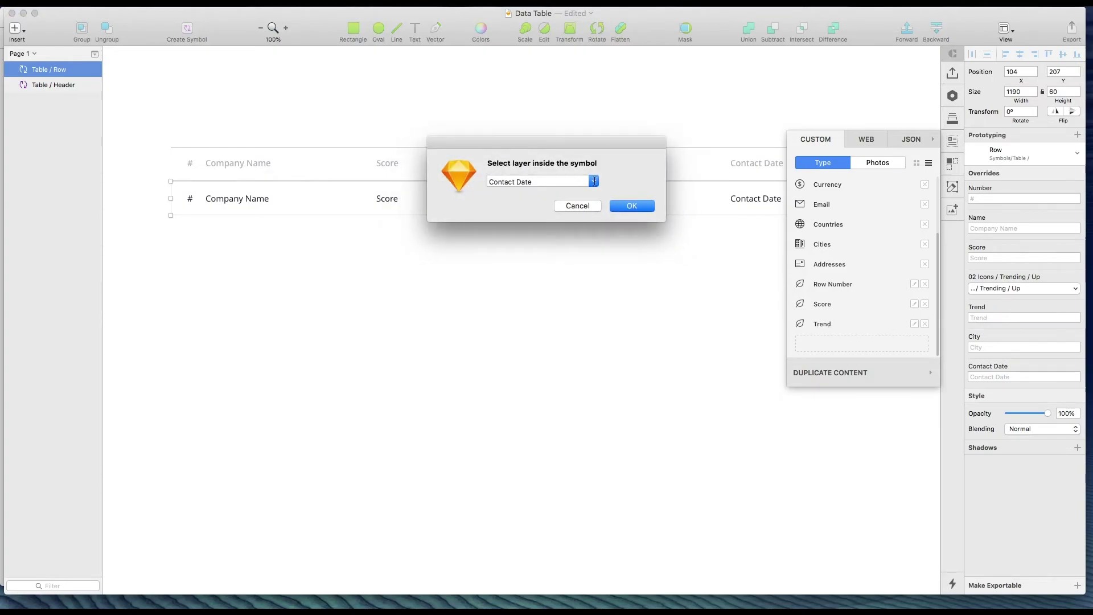
click(594, 182)
click(565, 218)
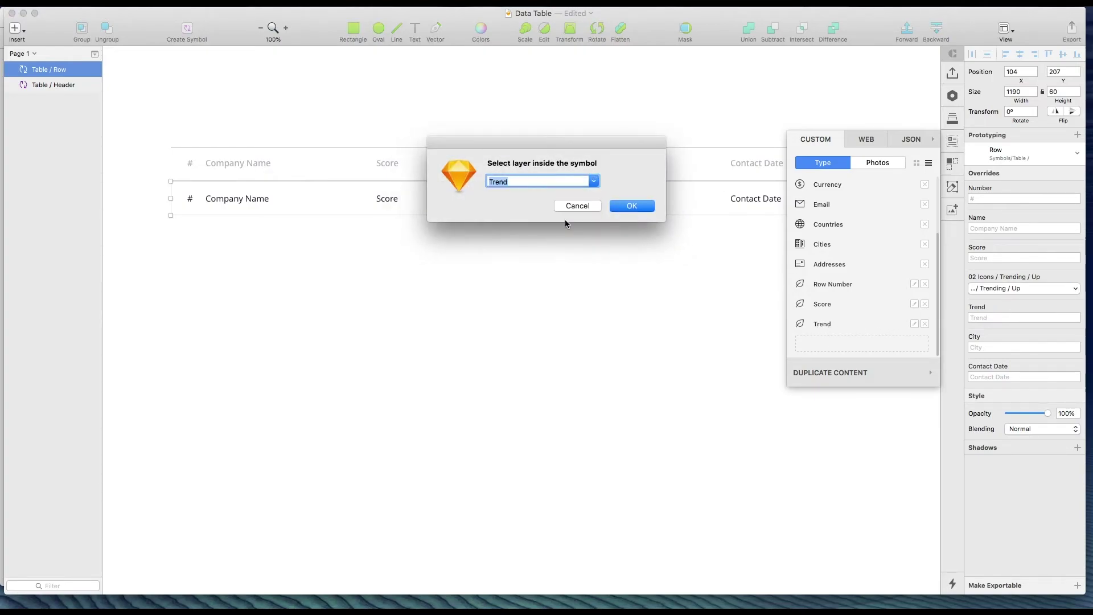
click(631, 206)
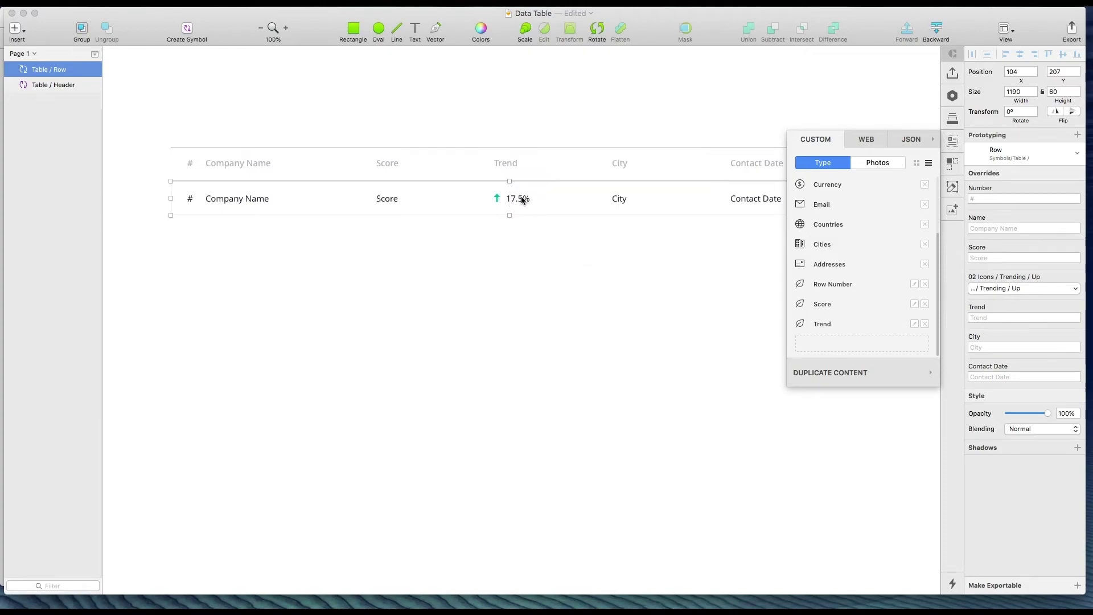
click(622, 197)
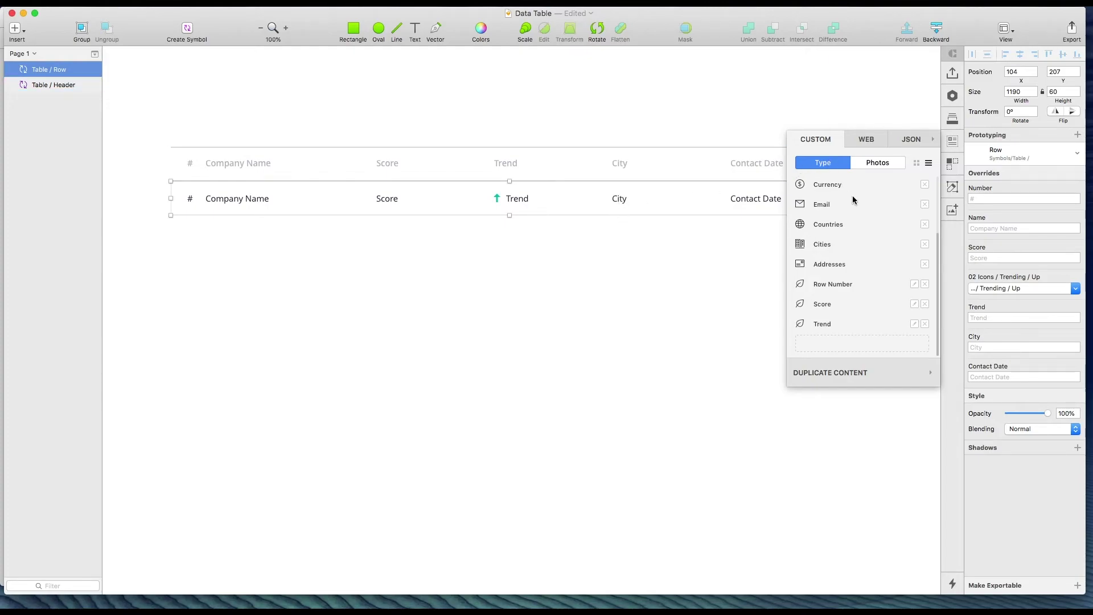
- Fill the row's City layer with the generated city name Furmanmouth
click(824, 249)
click(594, 182)
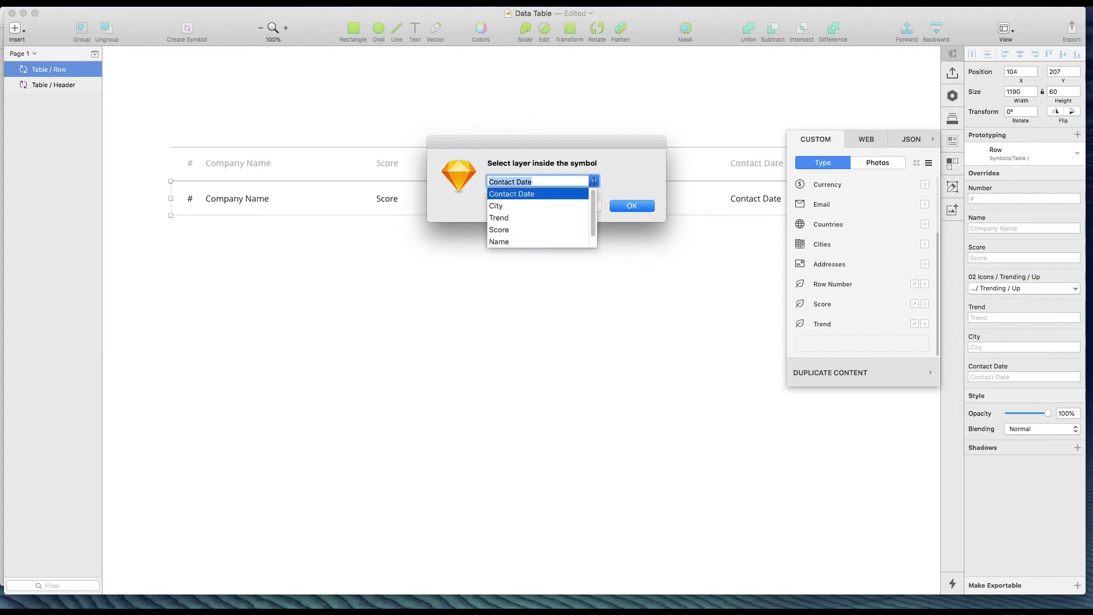
click(542, 207)
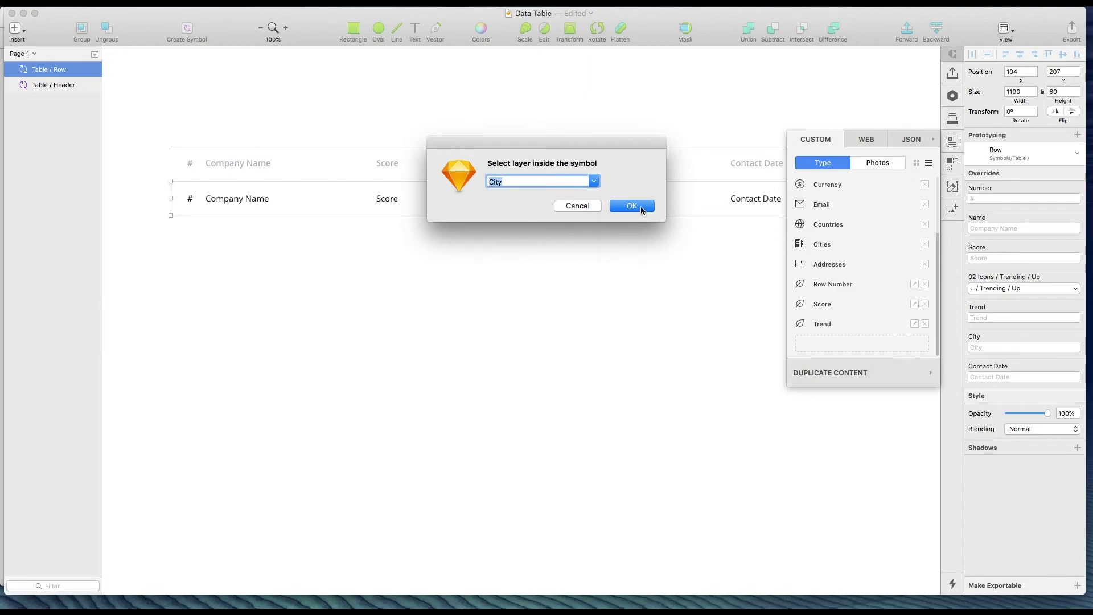
click(641, 208)
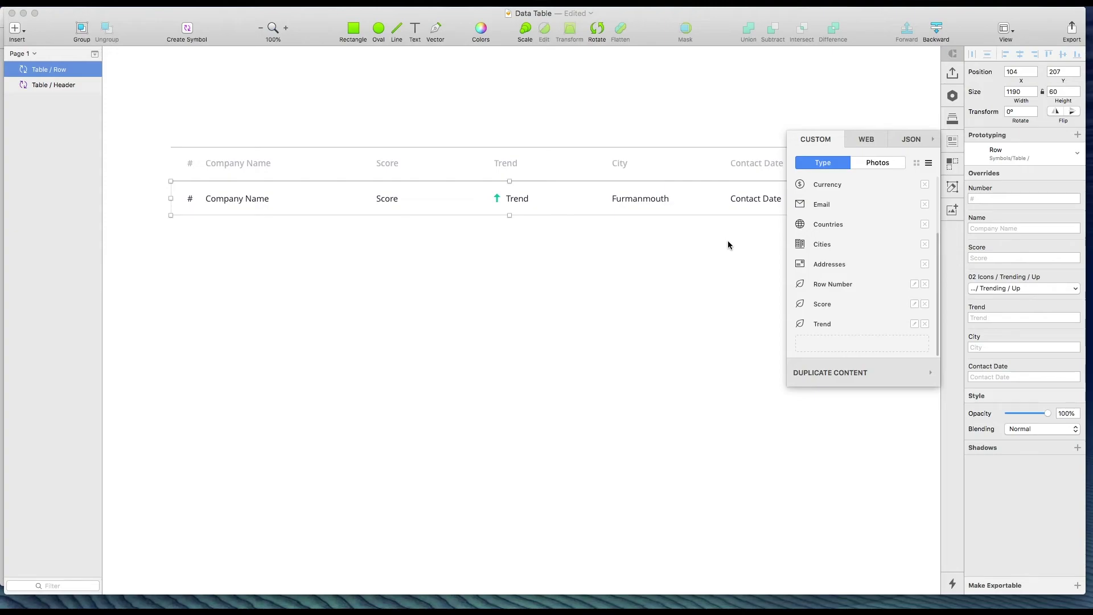
- Undo the city fill and reselect the table row with its right side in view
key(super+z)
drag(754, 228, 579, 249)
click(582, 219)
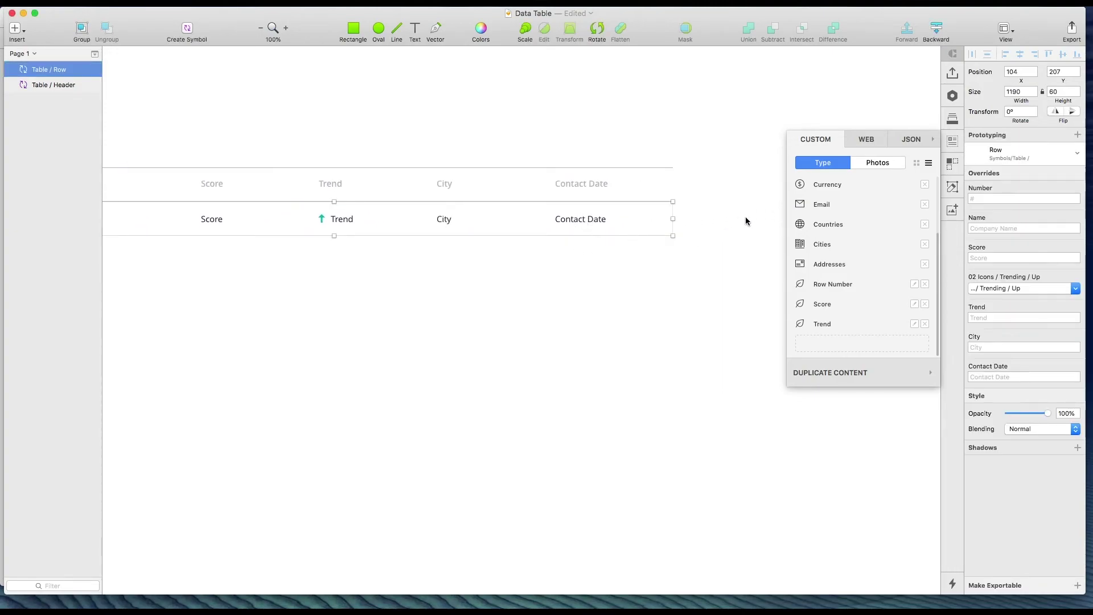
scroll(852, 245, up, 3)
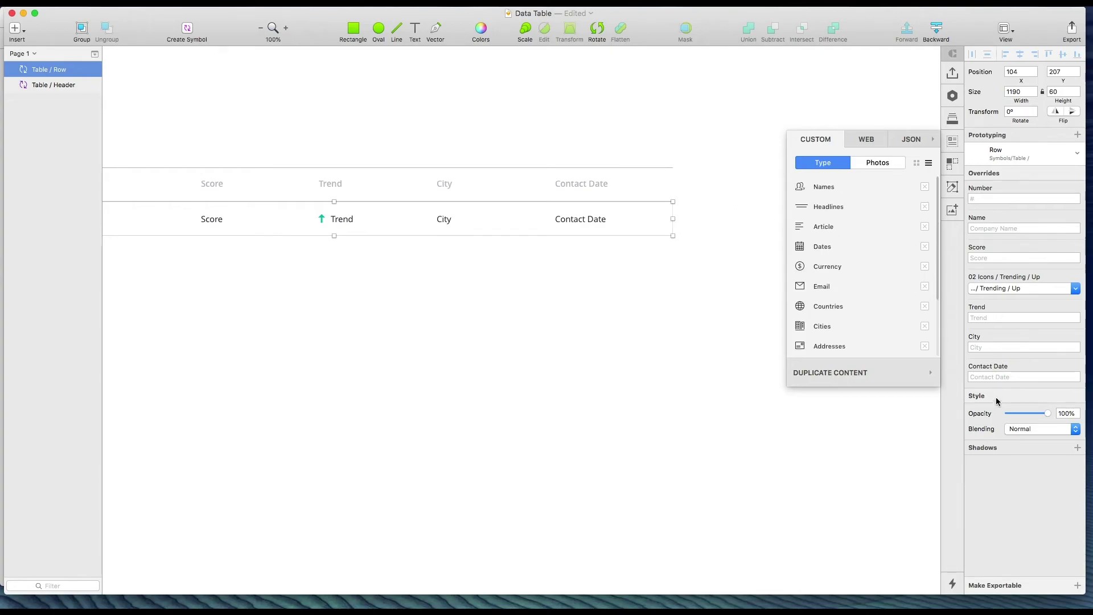
- Fill Contact Date with an MM-DD-Y sample date, then dismiss the Craft data panel
click(1000, 377)
click(823, 255)
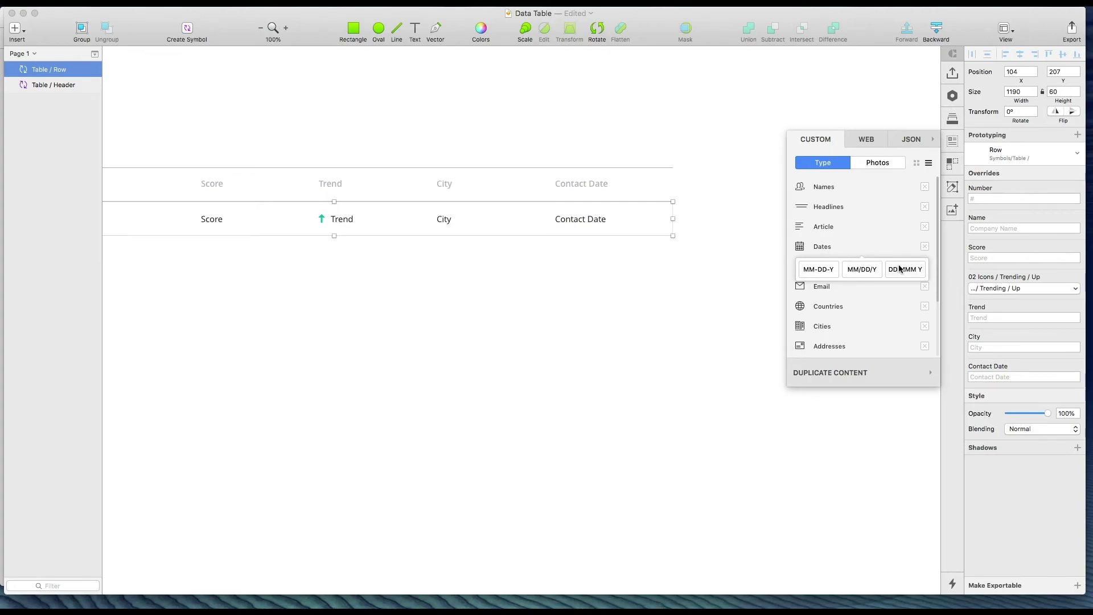
click(815, 271)
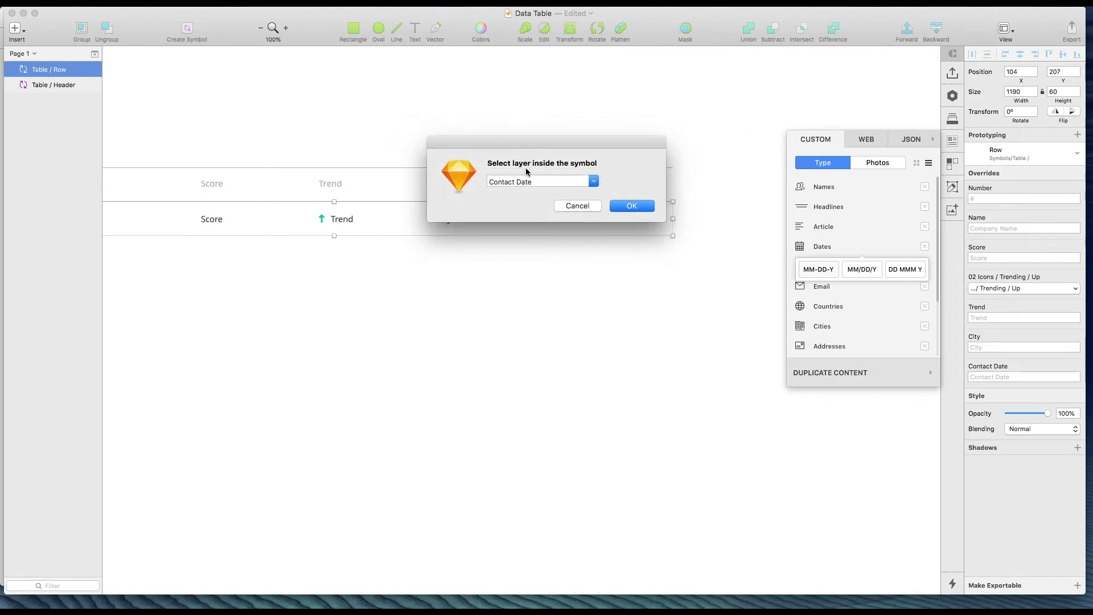
click(632, 208)
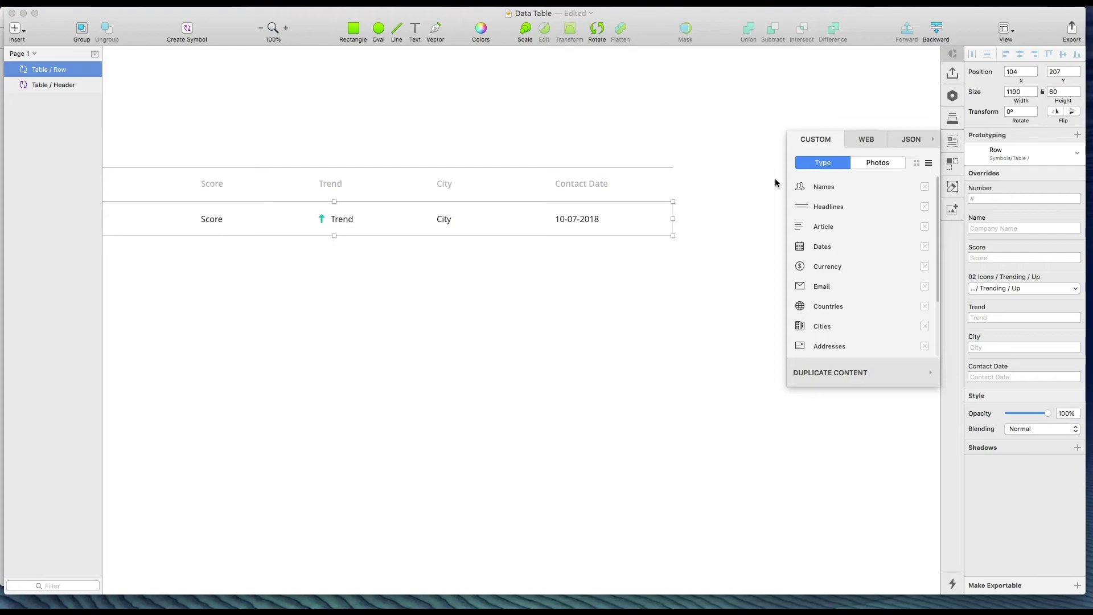
key(Escape)
- Duplicate the Table / Row symbol vertically into 10 content-filled rows with Craft
click(525, 299)
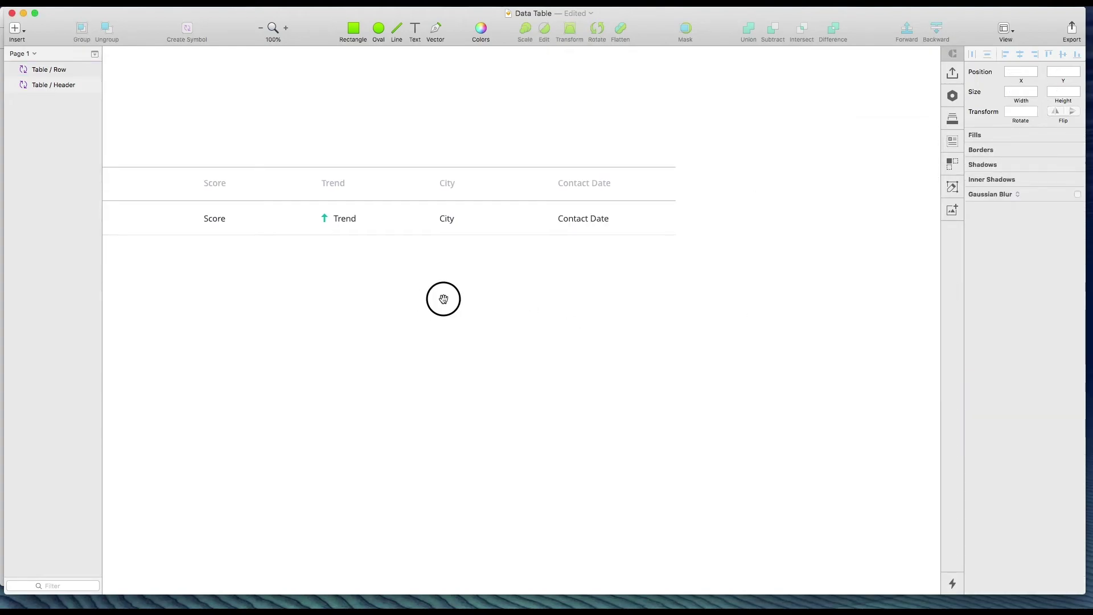
drag(442, 298, 599, 265)
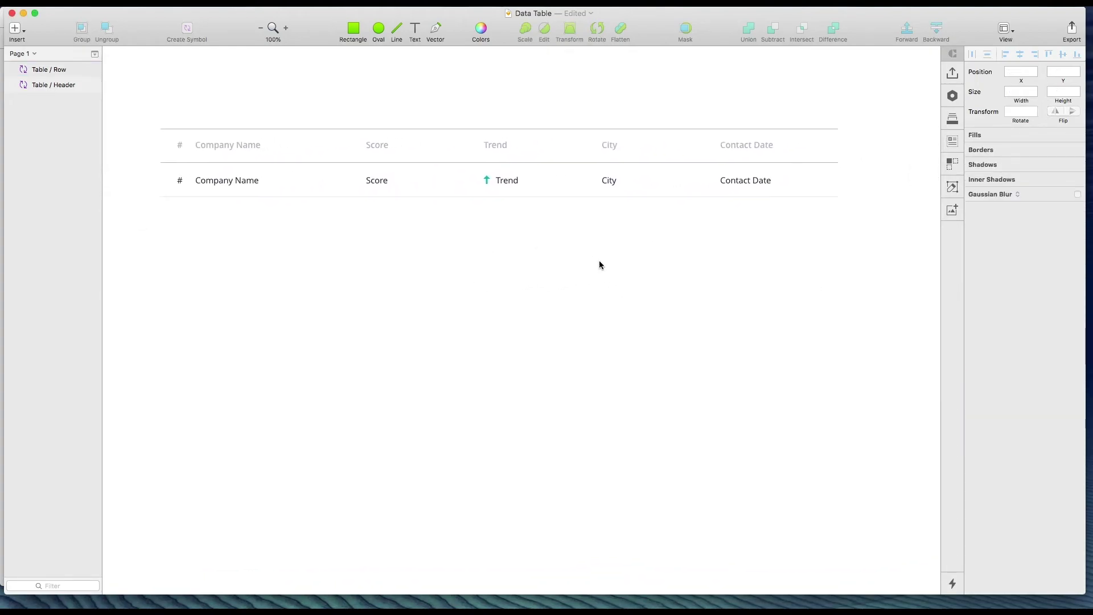
click(538, 182)
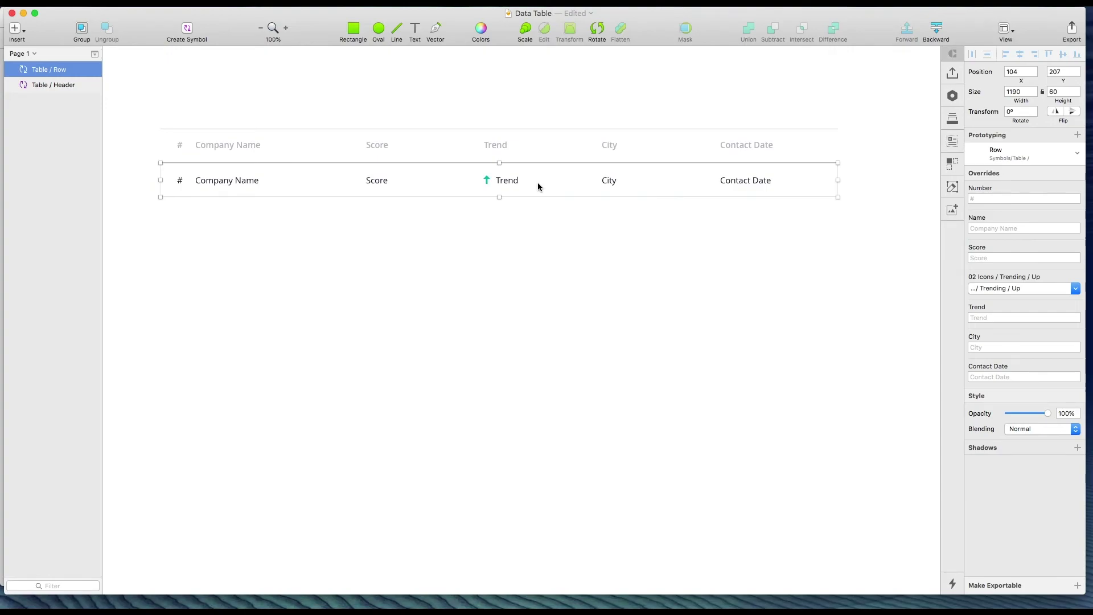
drag(542, 288, 549, 241)
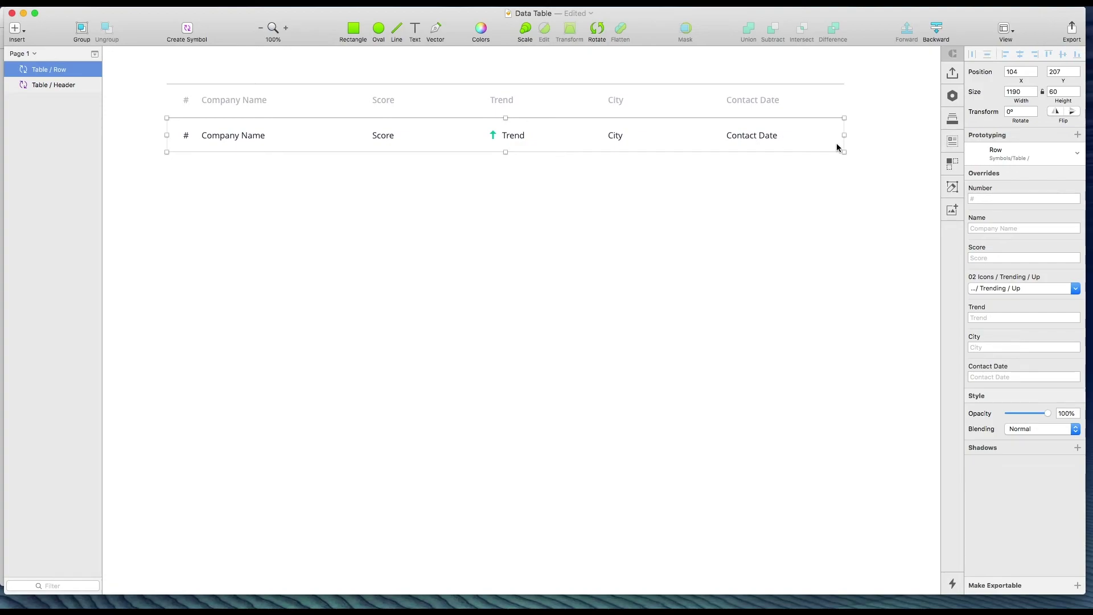
click(952, 164)
click(800, 188)
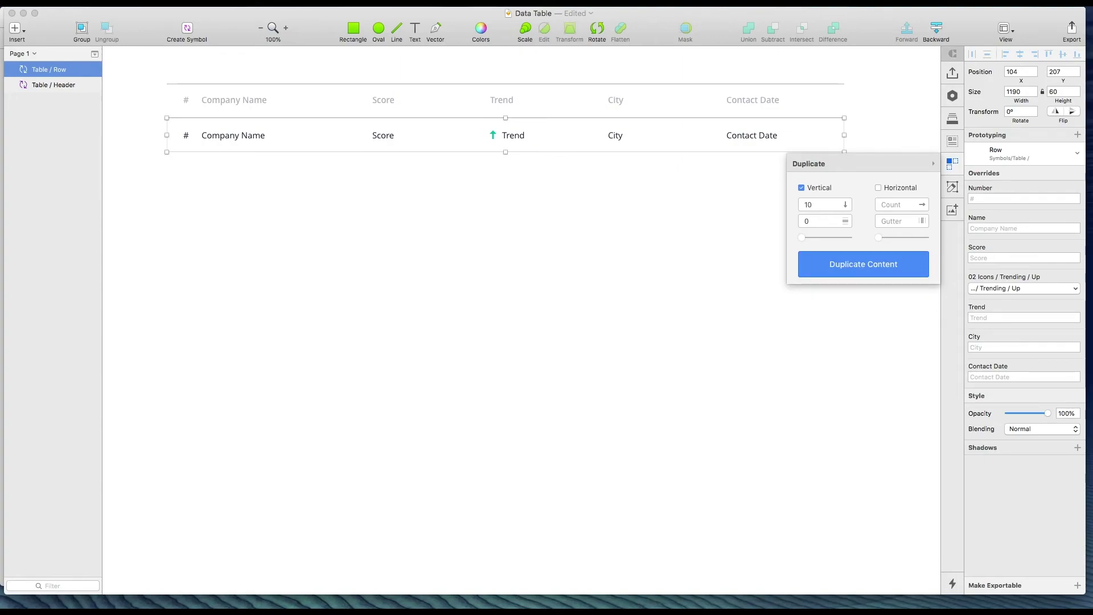
click(861, 264)
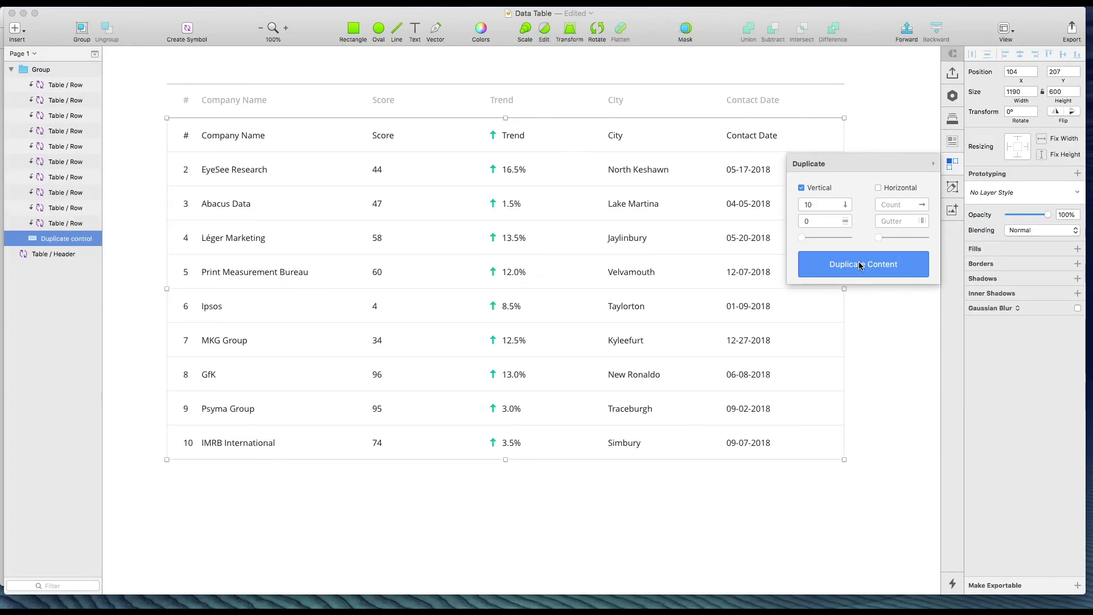
click(872, 342)
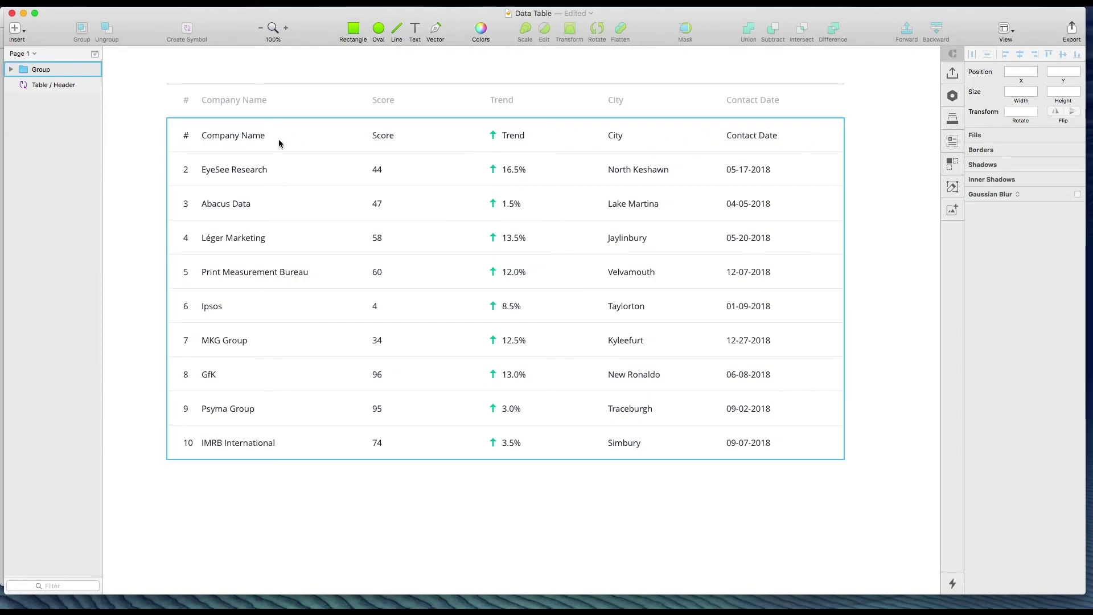
- In the first row, set the number to 1, the name to 3M and the score to 52
click(244, 145)
double_click(259, 139)
click(985, 236)
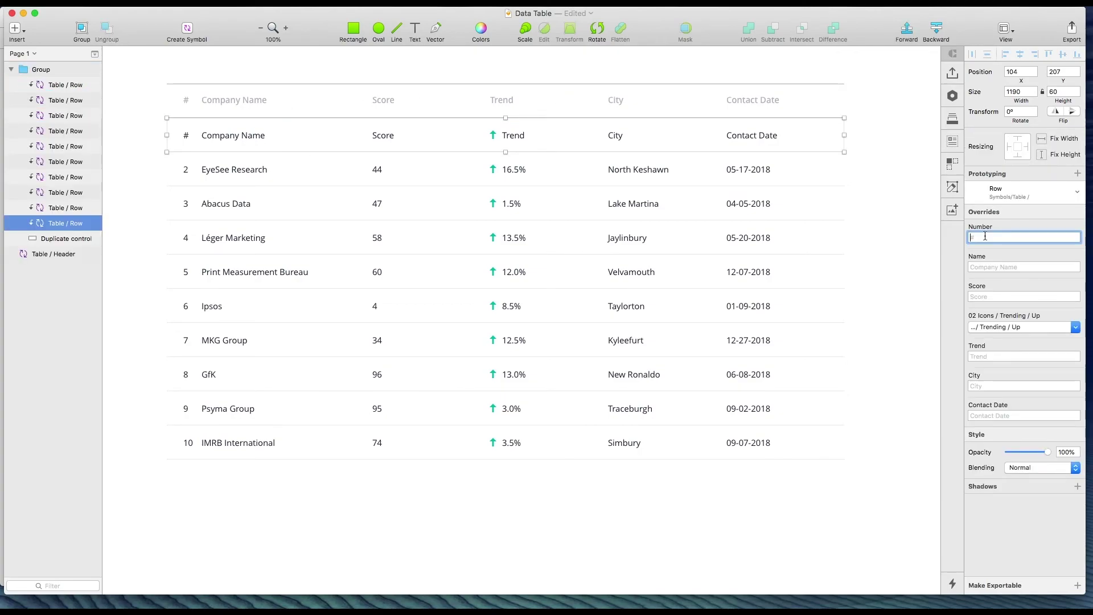
key(Tab)
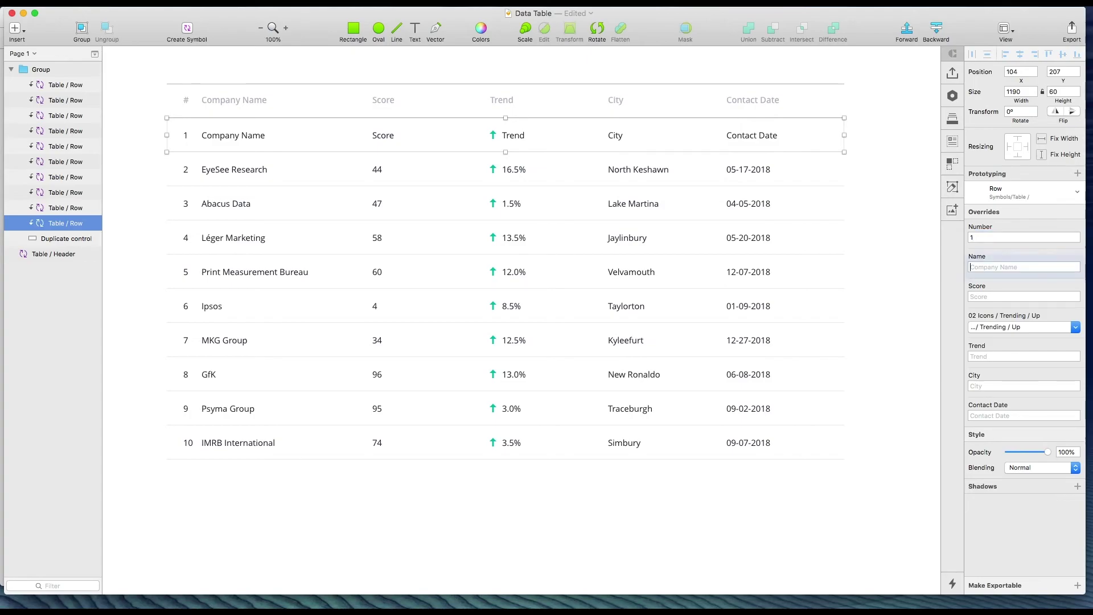
text(3M)
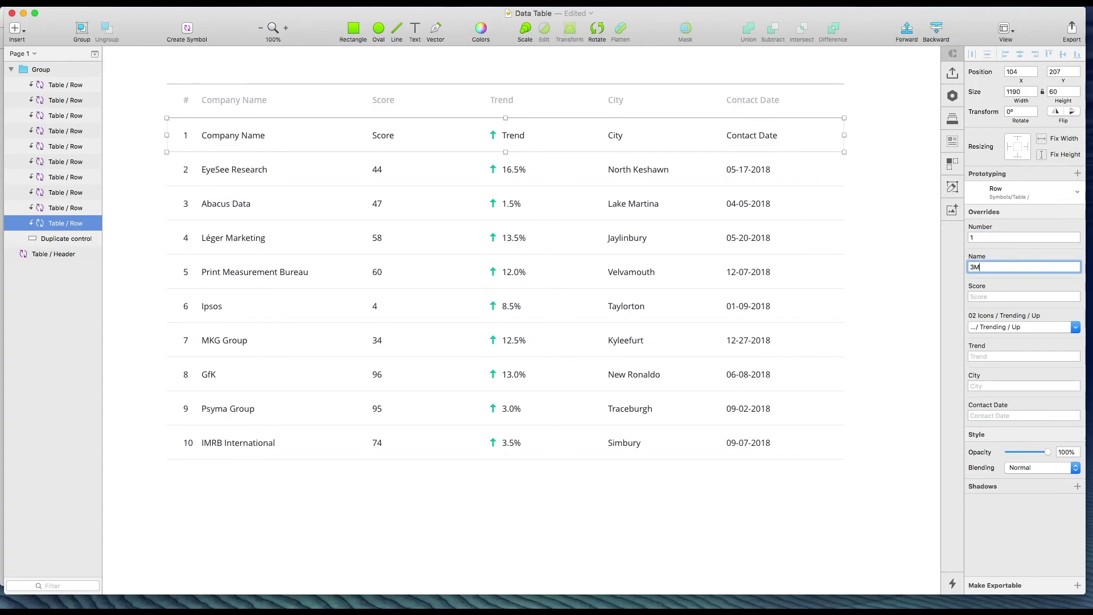
key(Tab)
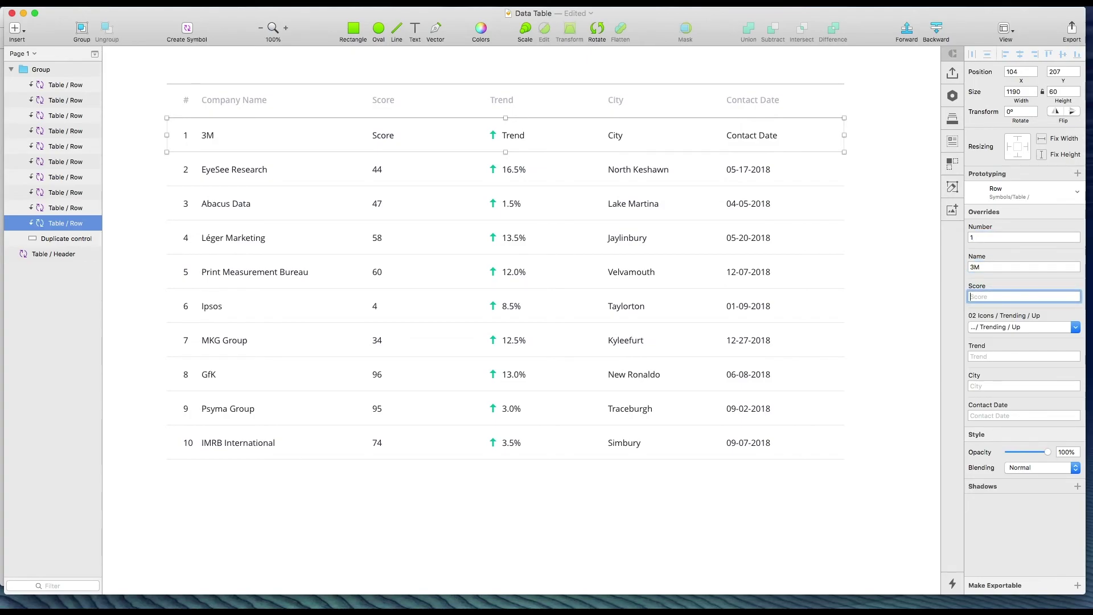
text(52)
key(Tab)
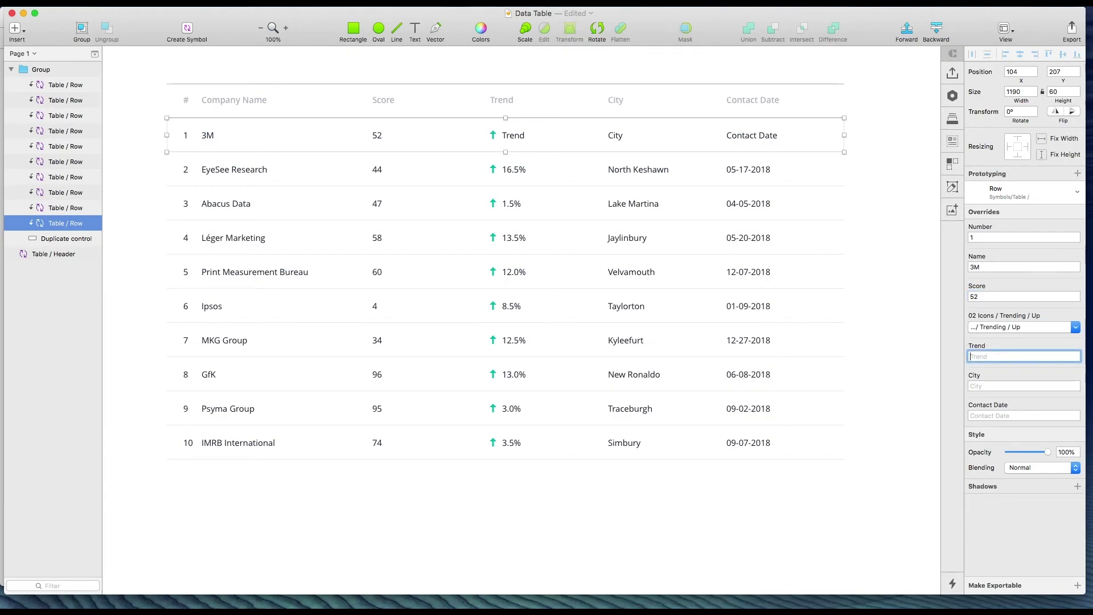
- Set the first row's trend to 5.5%, city to Denver and contact date to 06-14-2018
text(5.5%)
click(1024, 386)
text(Denver)
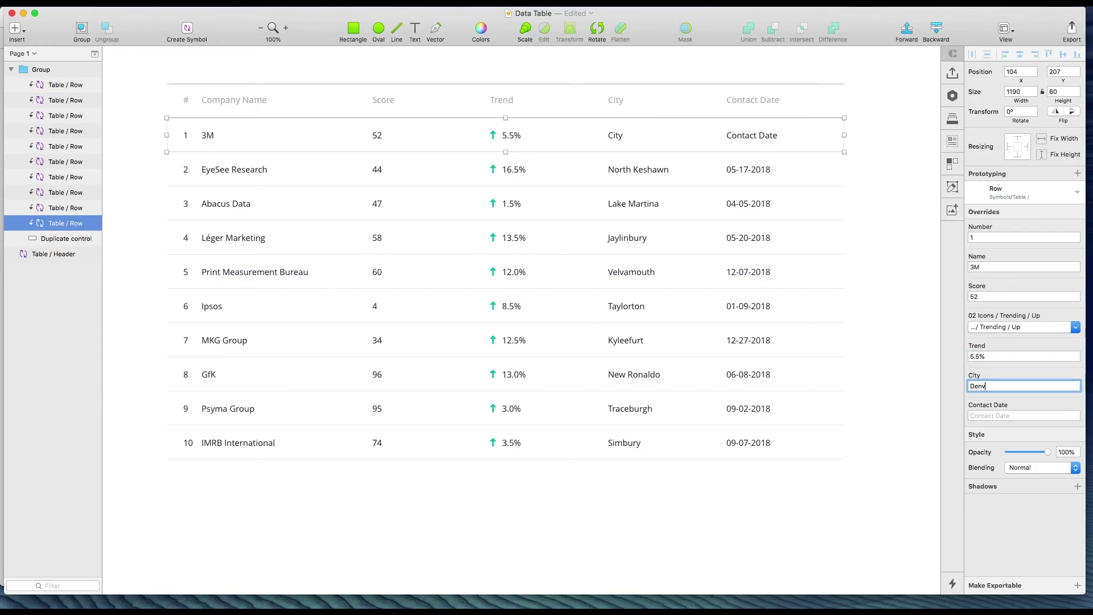
click(1023, 416)
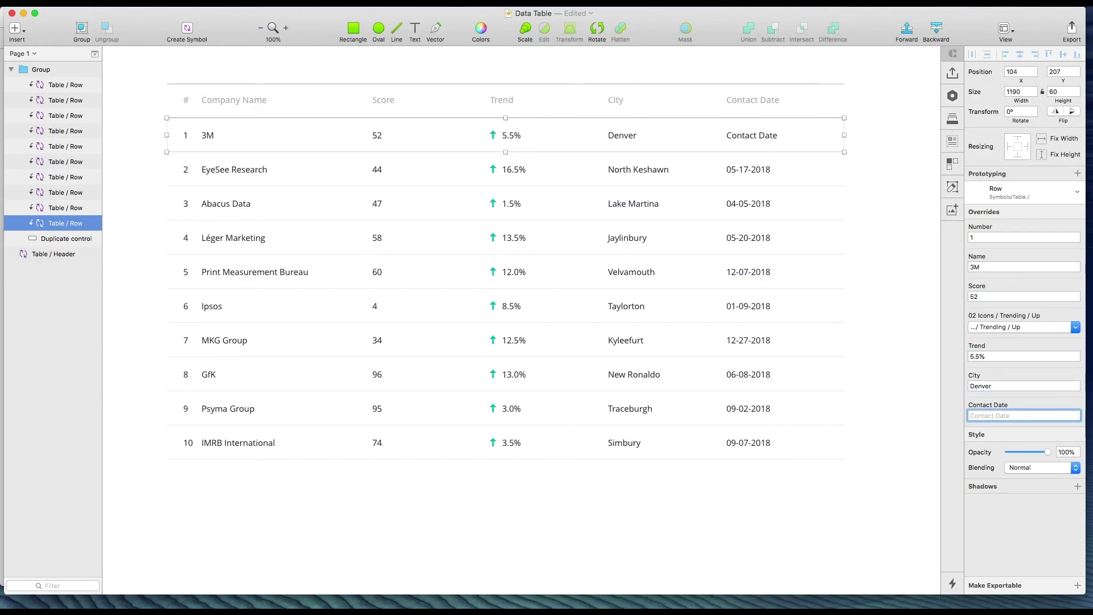
text(06-14-2018)
key(Tab)
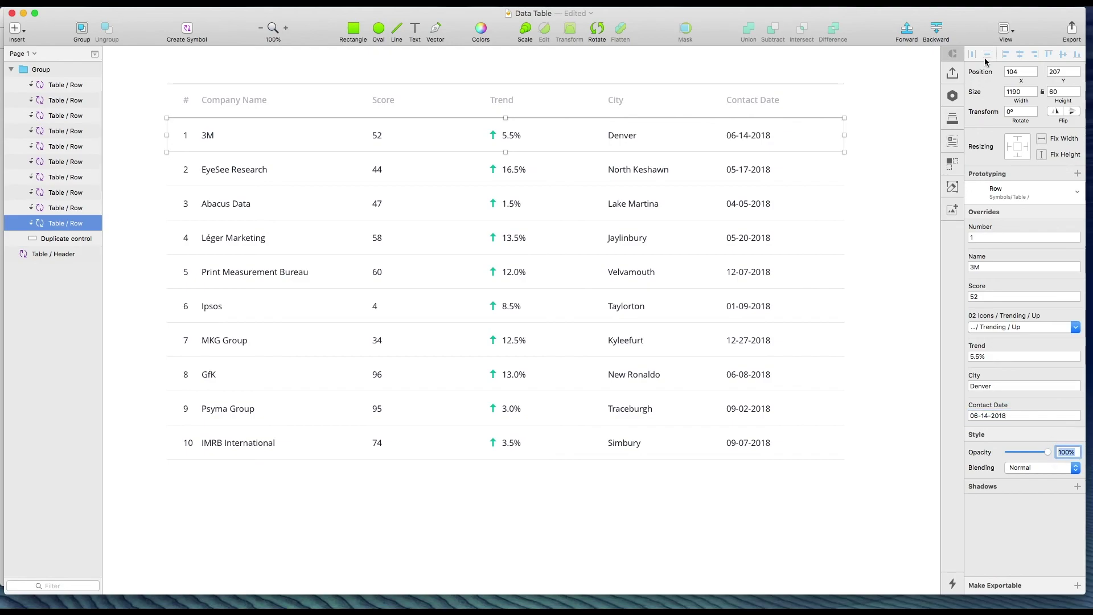
- Change the 3M row's trend icon to Trending / Down
click(919, 155)
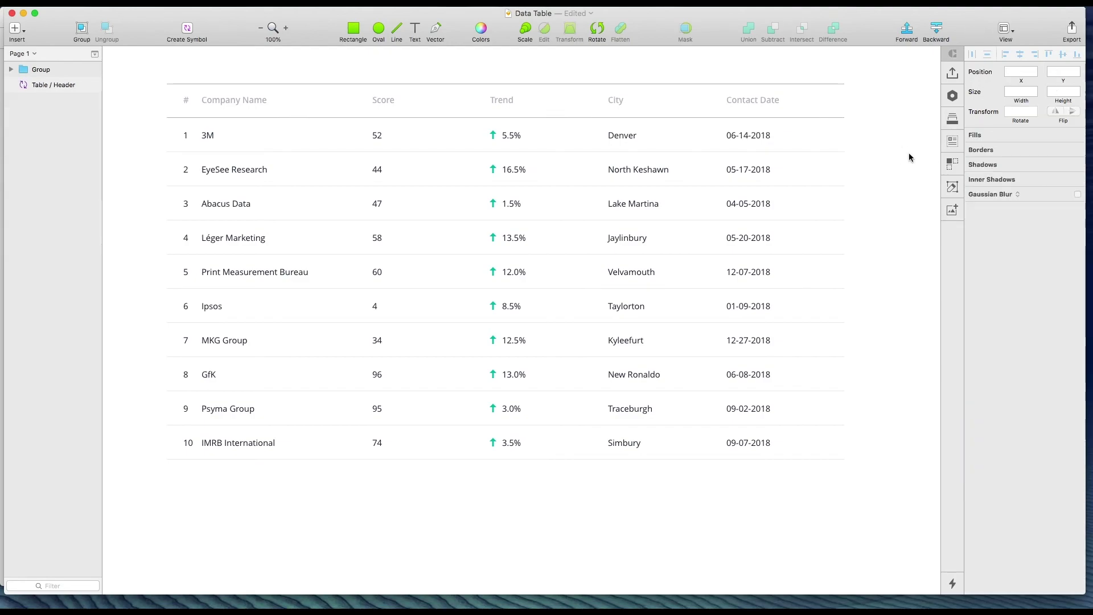
click(509, 139)
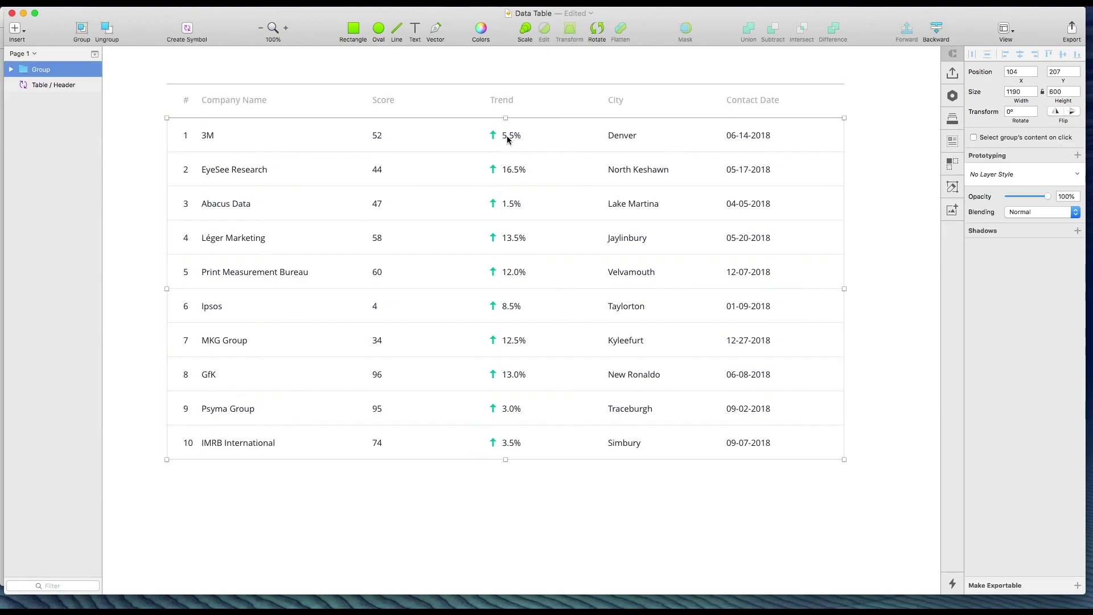
click(508, 140)
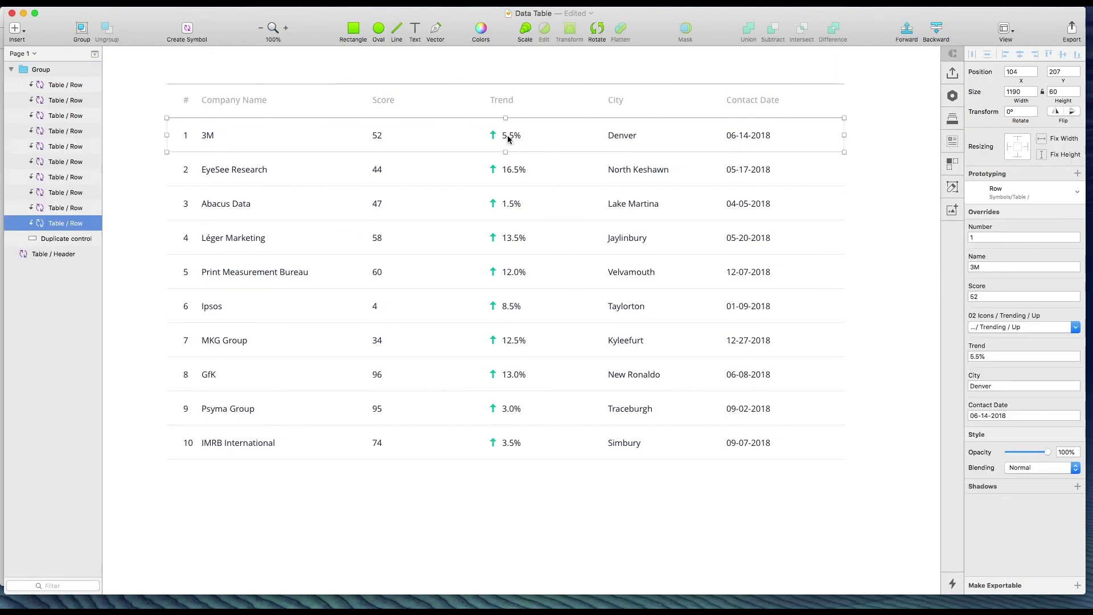
click(1075, 328)
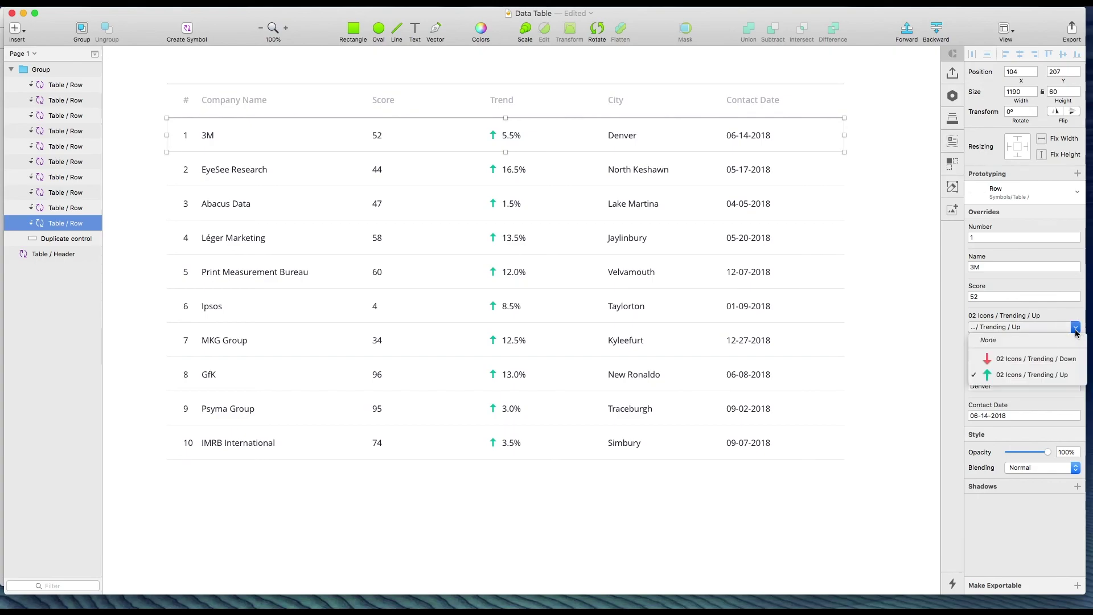
click(1035, 358)
- Change the Ipsos row's trend icon to Trending / Down as well
click(498, 205)
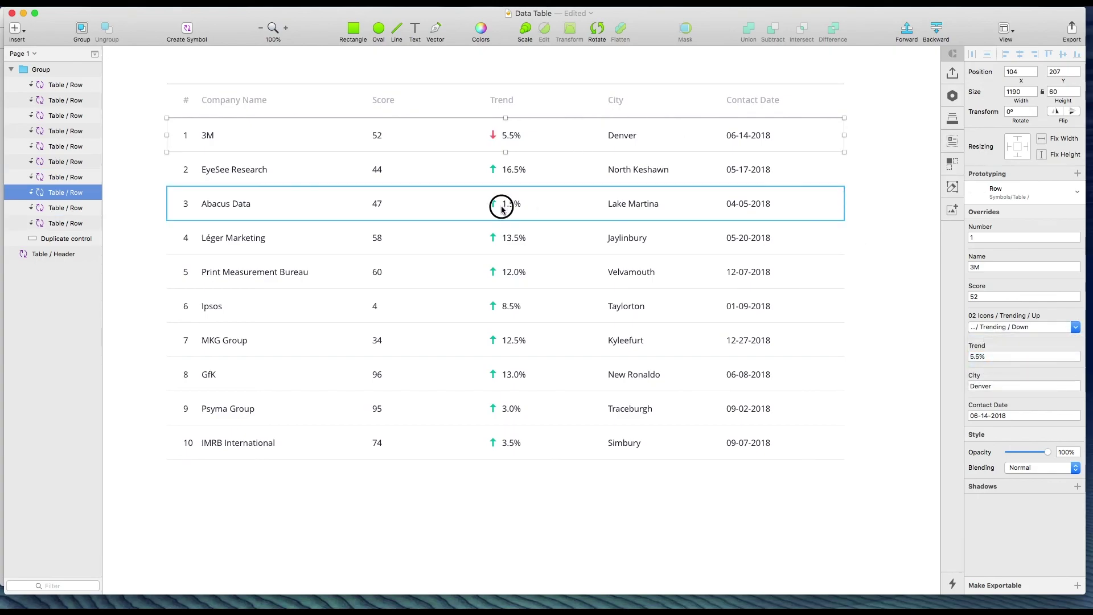
click(507, 306)
double_click(561, 308)
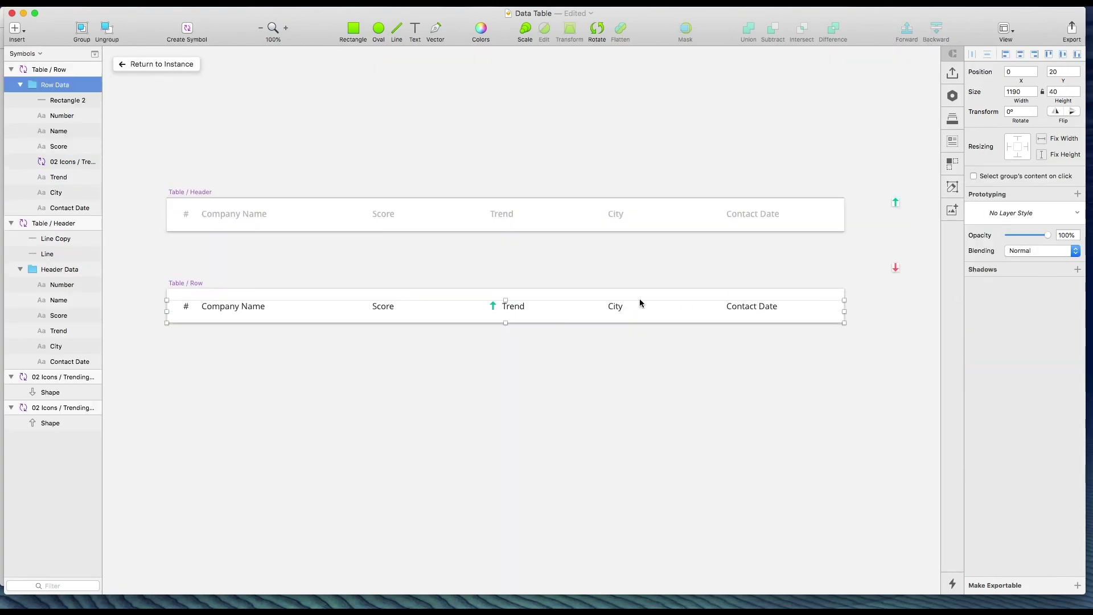
click(151, 68)
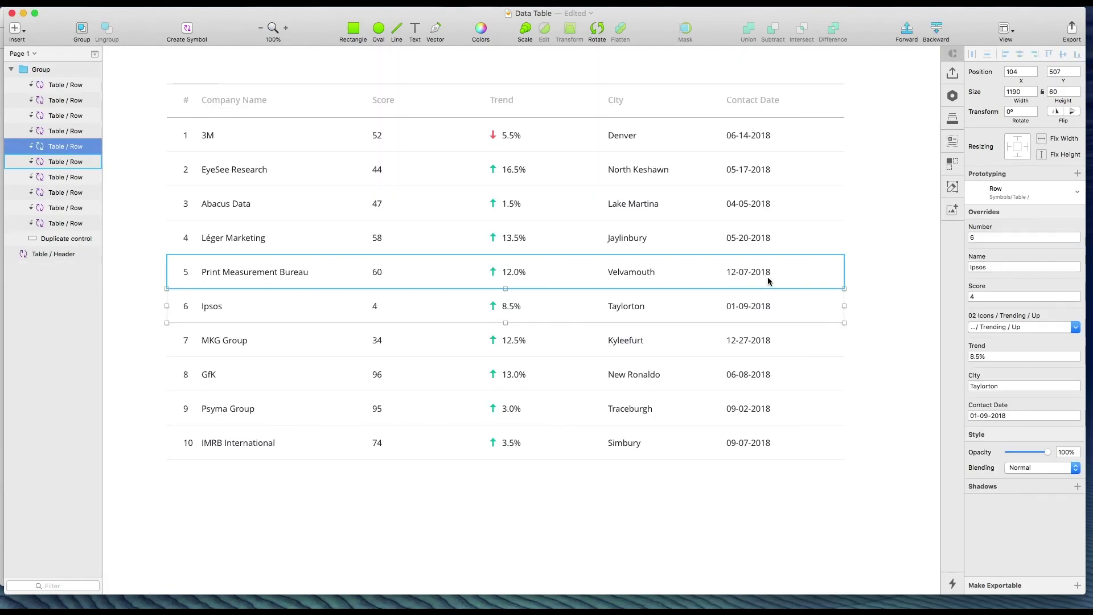
click(1074, 327)
click(907, 248)
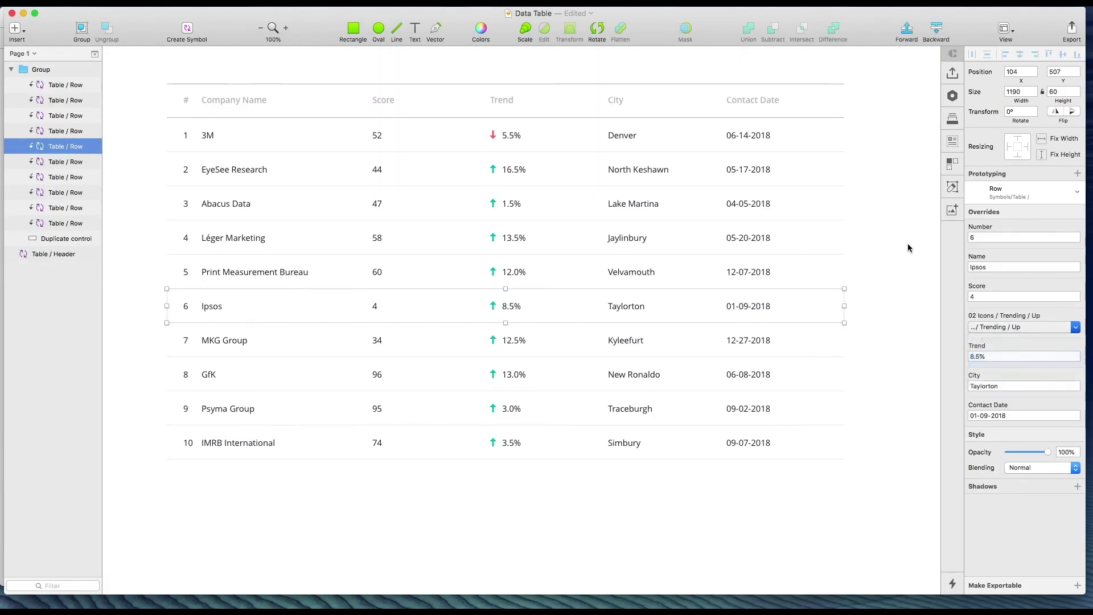
click(907, 311)
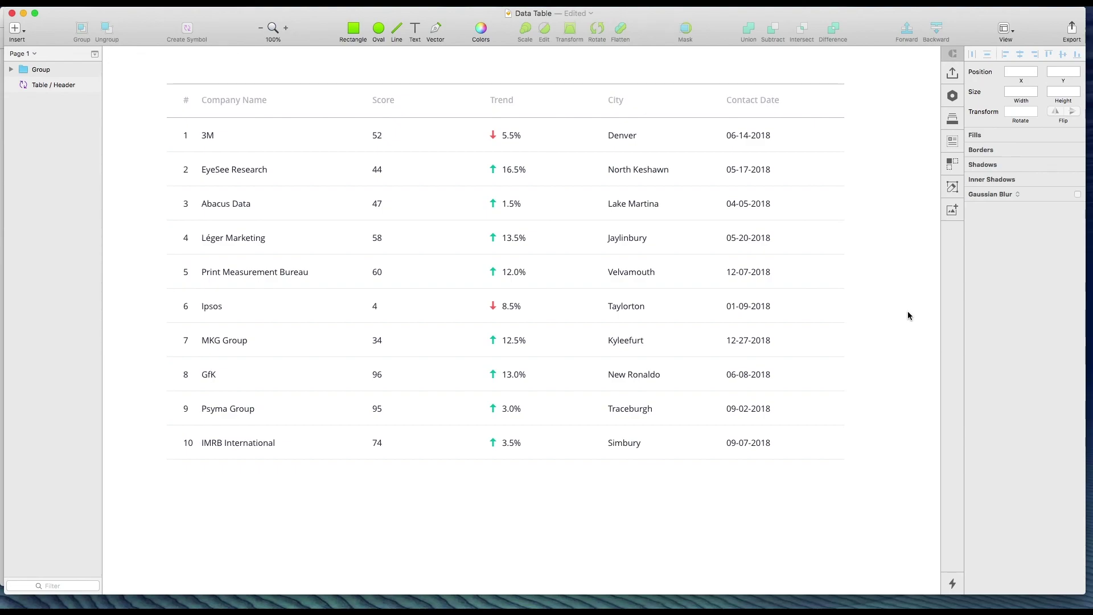